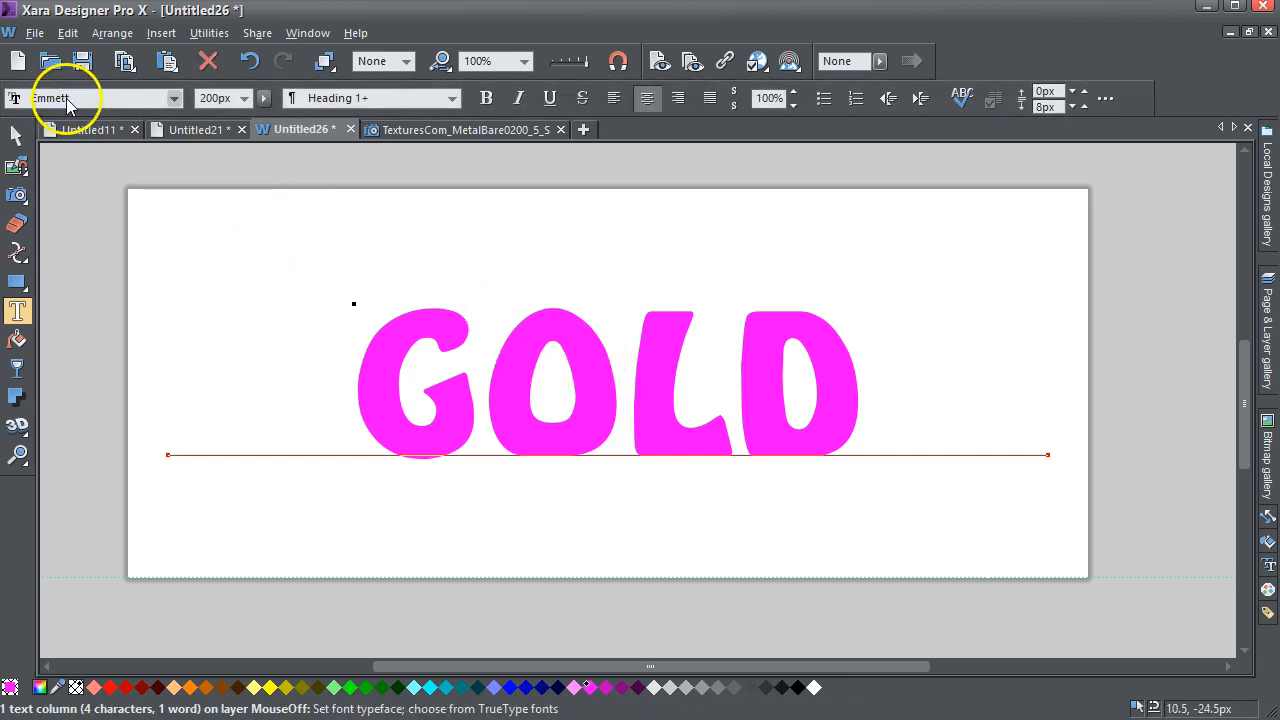
- Review the page size options for the document and apply them, leaving nothing selected on the page
{"action": "left_click", "coordinate": [17, 135]}
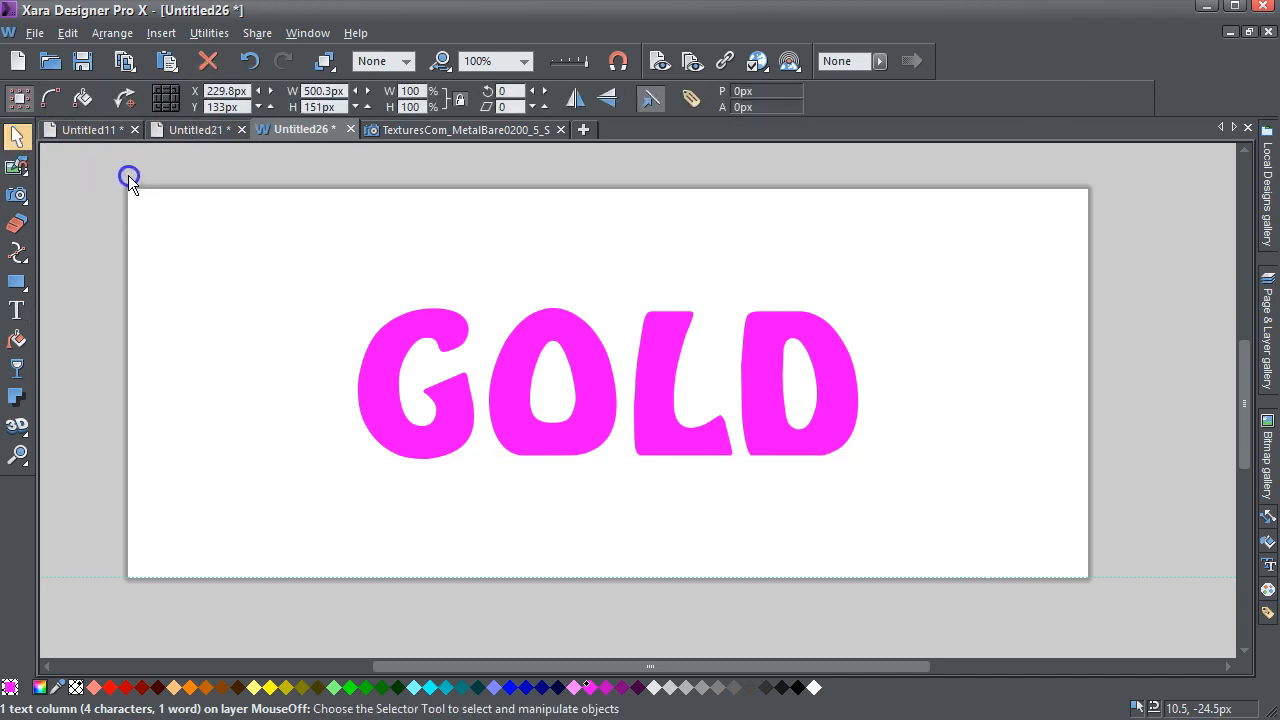
{"action": "left_click", "coordinate": [166, 514]}
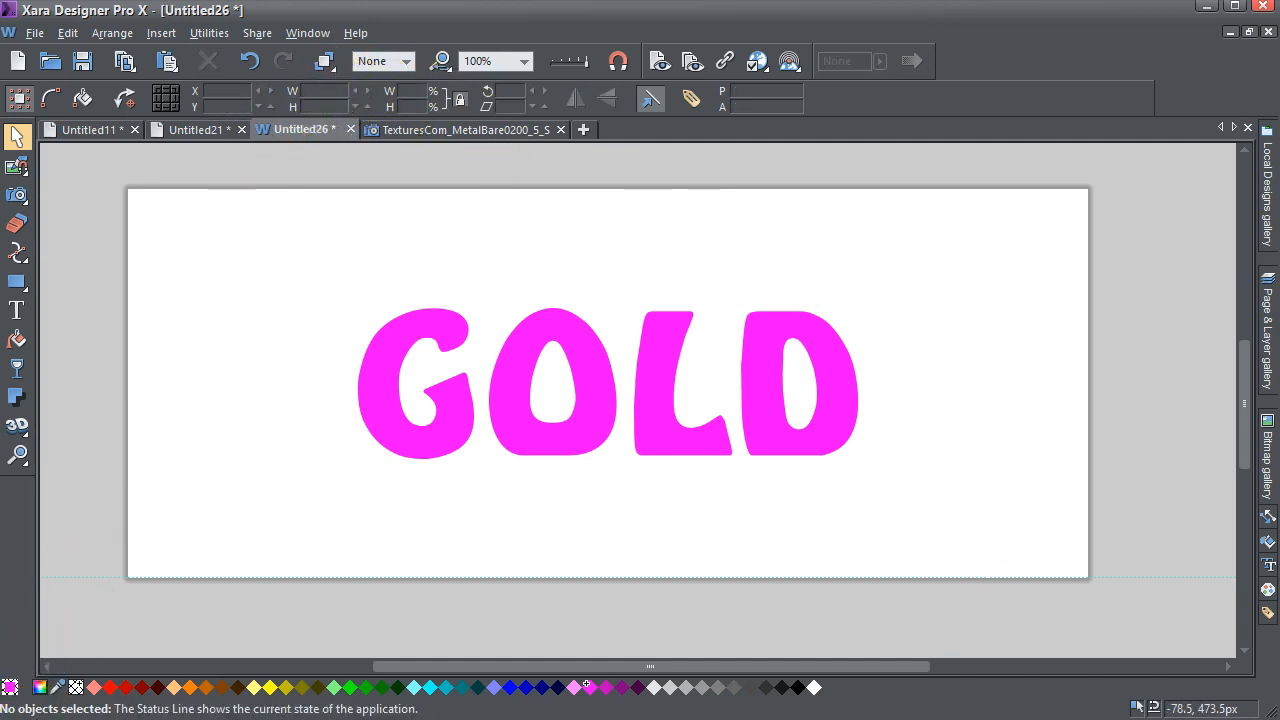
{"action": "double_click", "coordinate": [121, 263]}
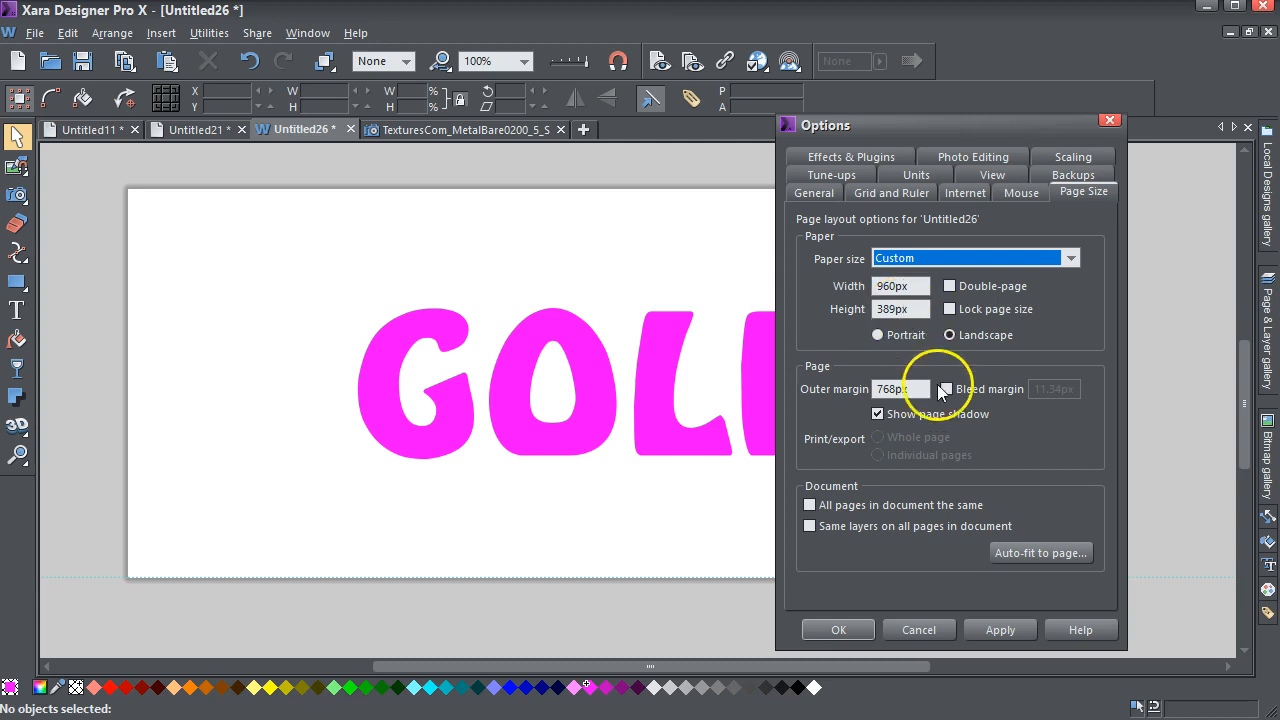
{"action": "left_click", "coordinate": [994, 630]}
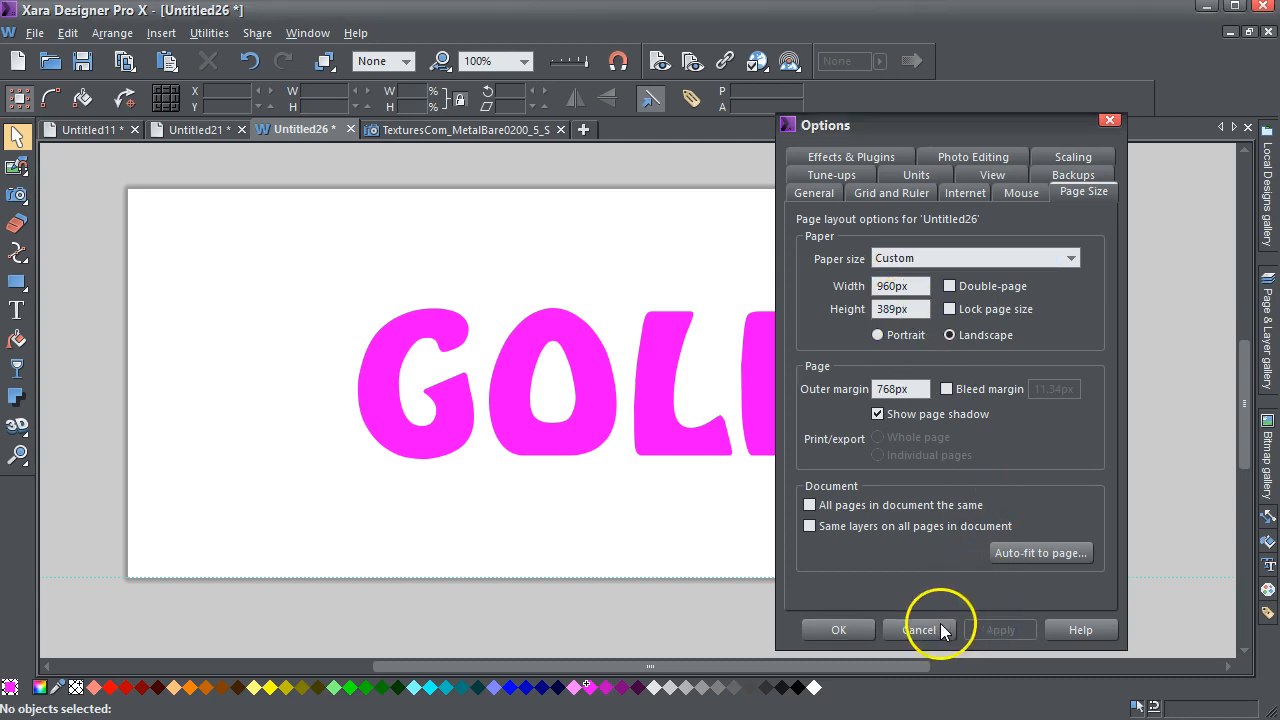
{"action": "left_click", "coordinate": [860, 631]}
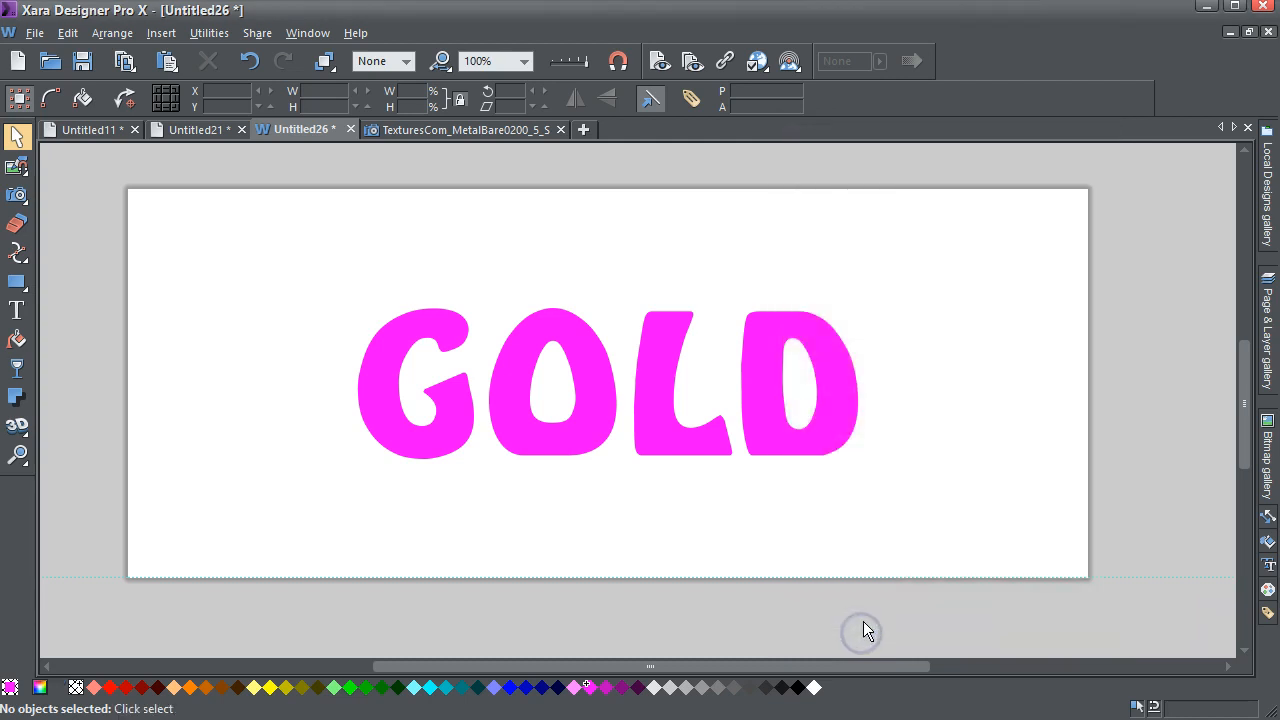
{"action": "left_click", "coordinate": [452, 420]}
{"action": "left_click", "coordinate": [427, 250]}
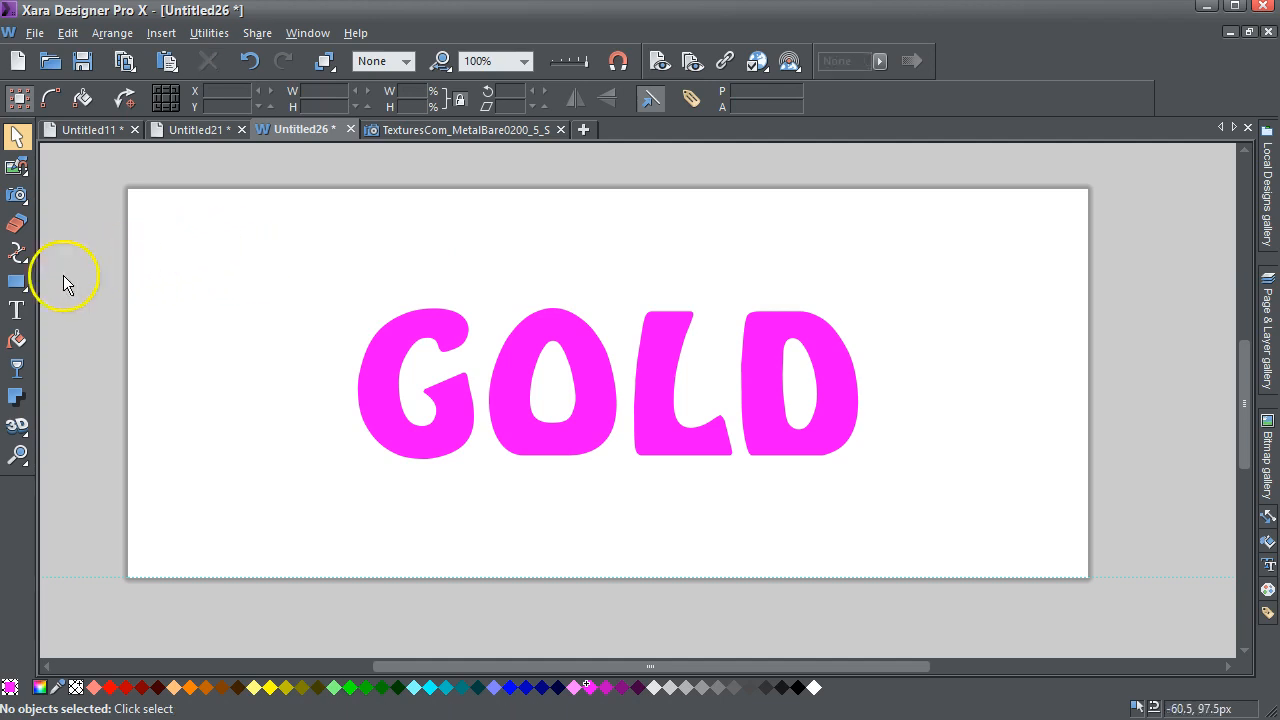
- Draw a square about 55.5 px wide near the page's upper-left corner and place a copy near the lower-right corner
{"action": "left_click", "coordinate": [17, 286]}
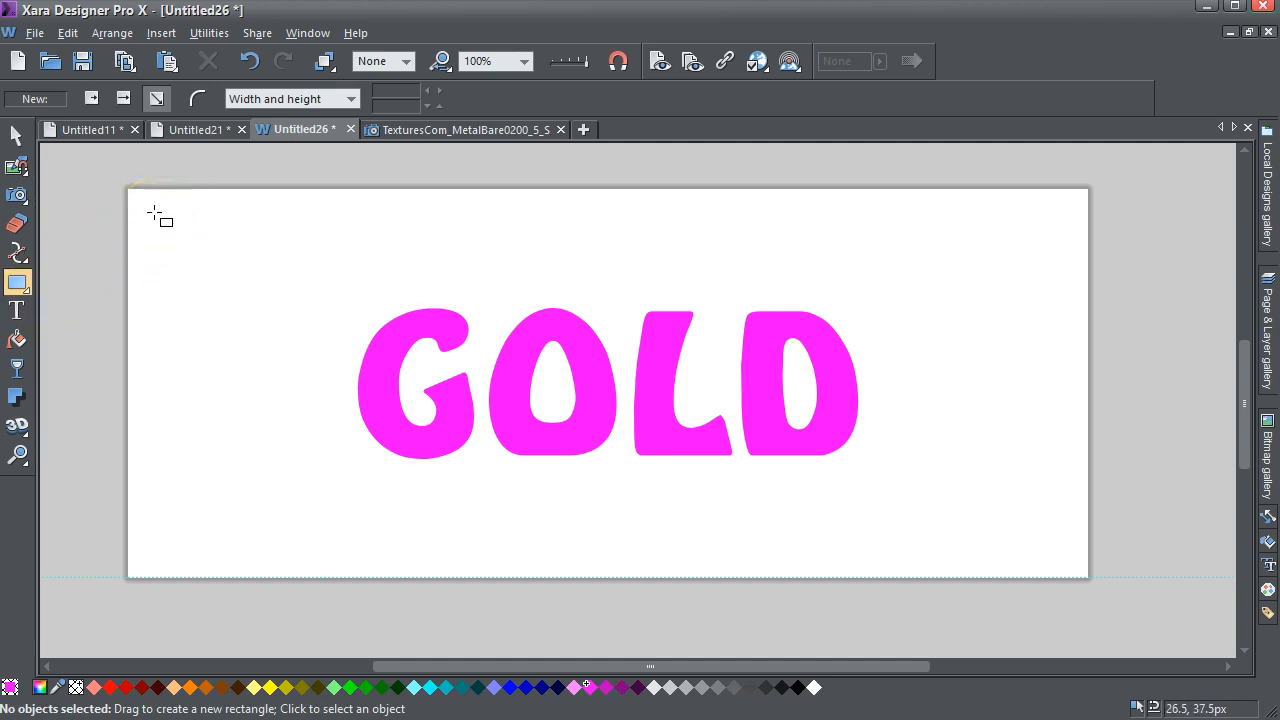
{"action": "left_click_drag", "start_coordinate": [154, 212], "coordinate": [209, 268]}
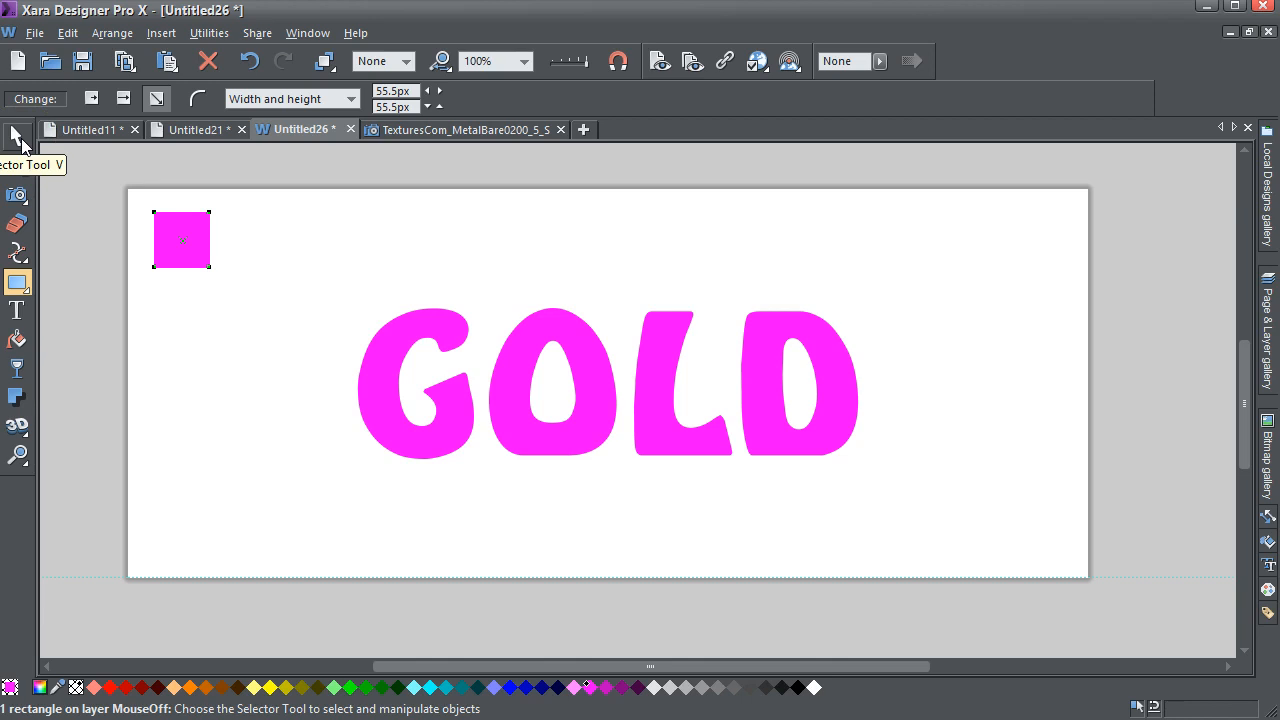
{"action": "left_click", "coordinate": [16, 137]}
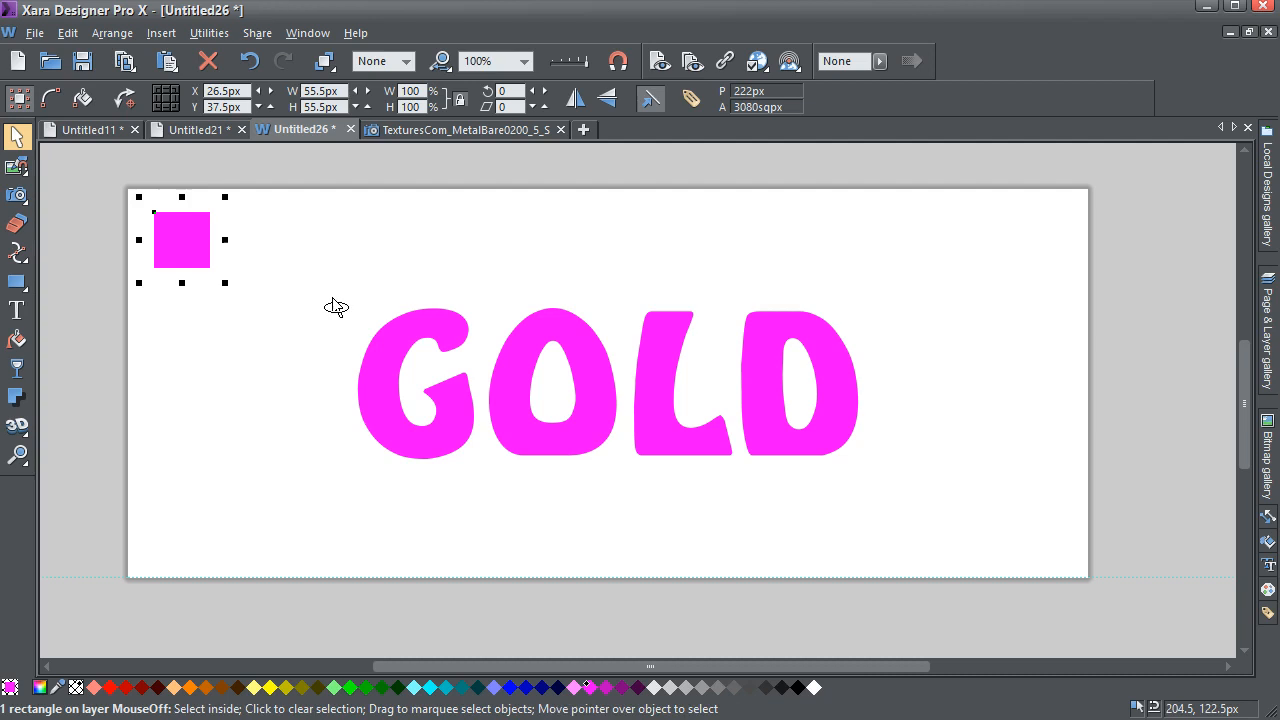
{"action": "left_click", "coordinate": [303, 289]}
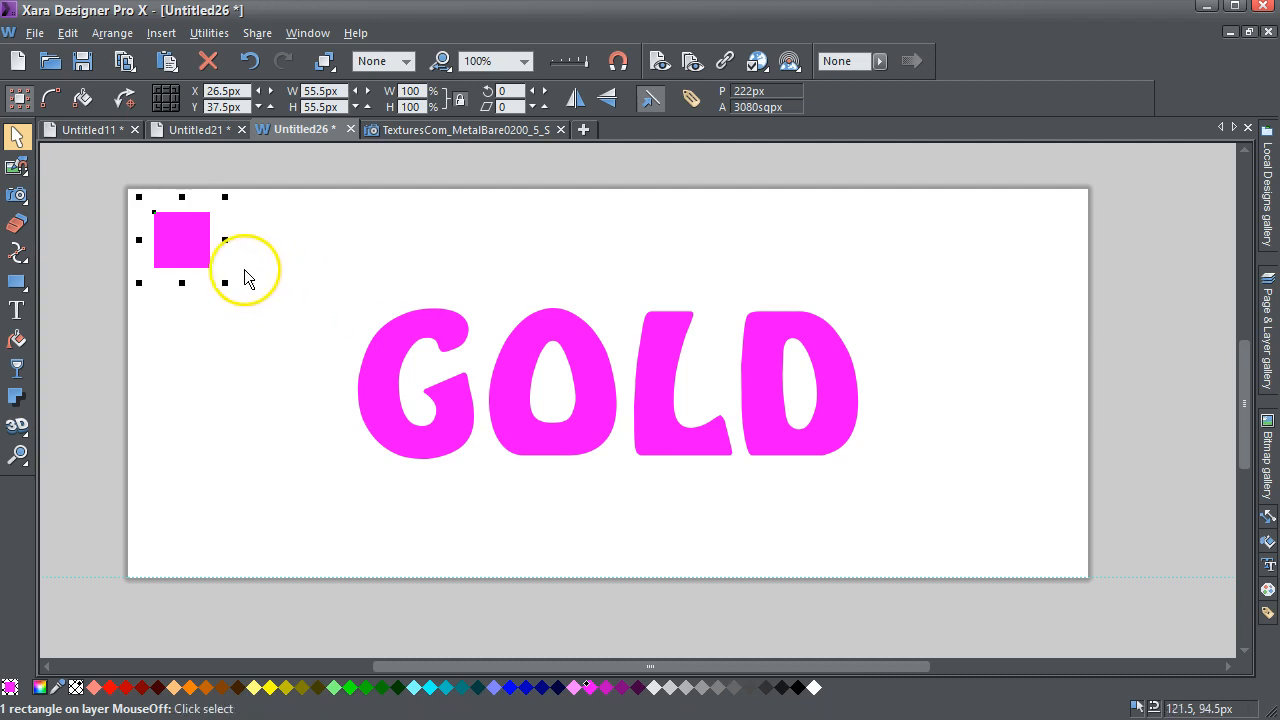
{"action": "left_click_drag", "start_coordinate": [197, 254], "coordinate": [1035, 533]}
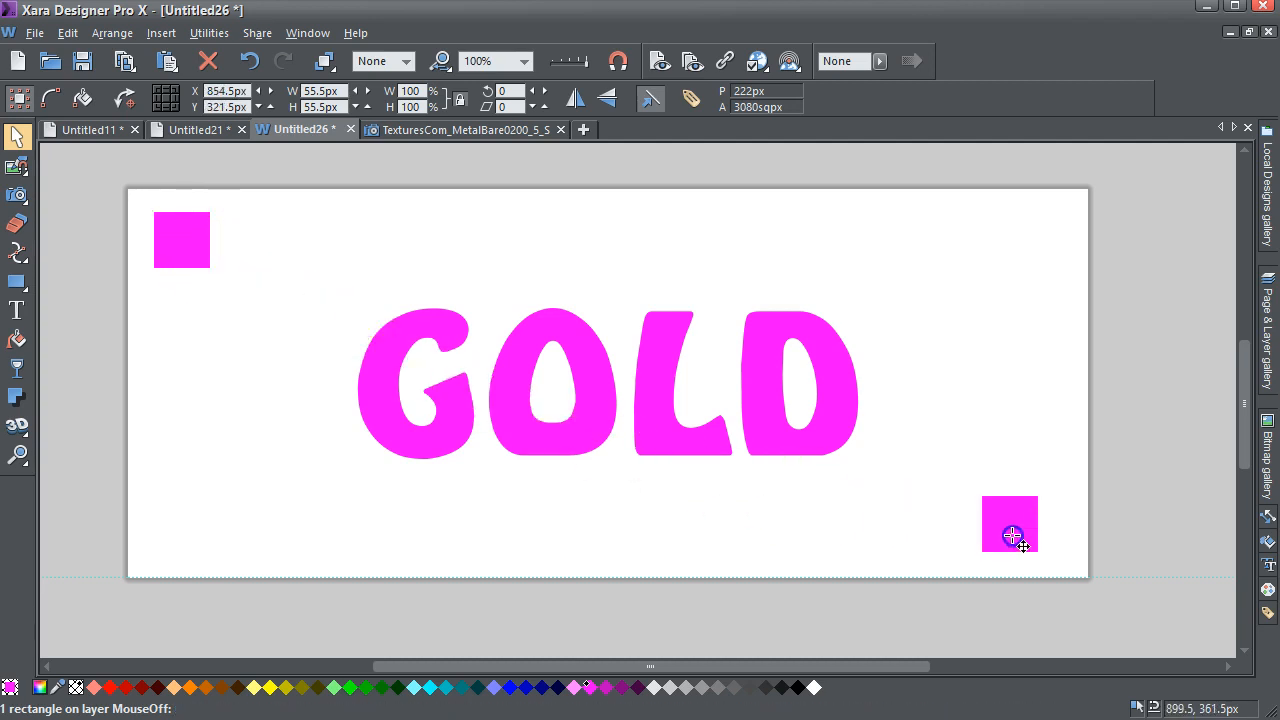
- Align the upper-left square to the left and top edges of the page
{"action": "left_click", "coordinate": [189, 250]}
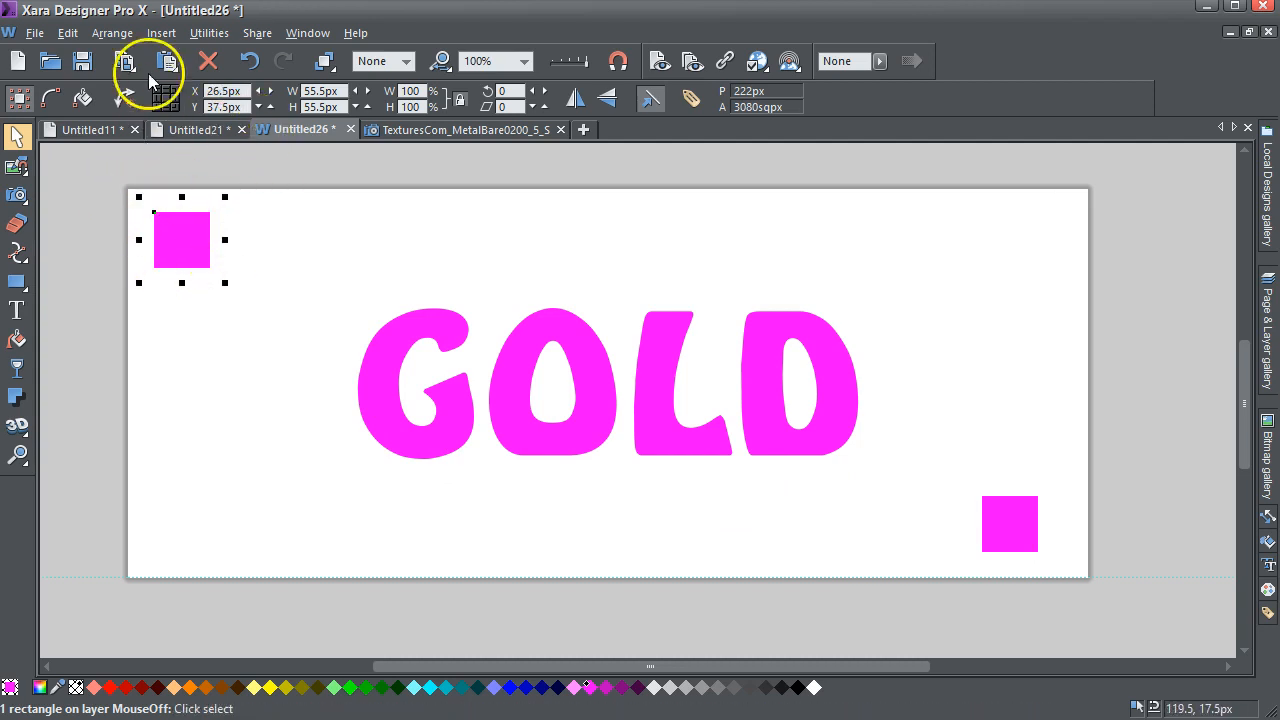
{"action": "left_click", "coordinate": [114, 34]}
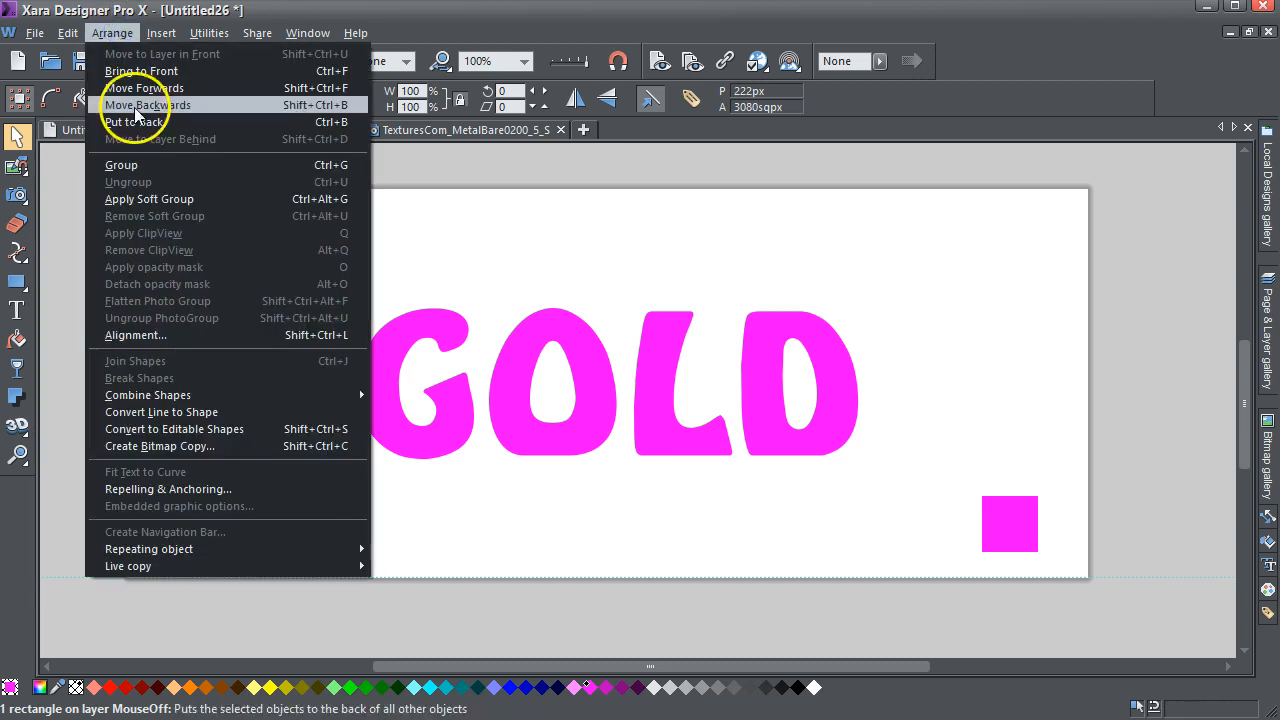
{"action": "left_click", "coordinate": [176, 338]}
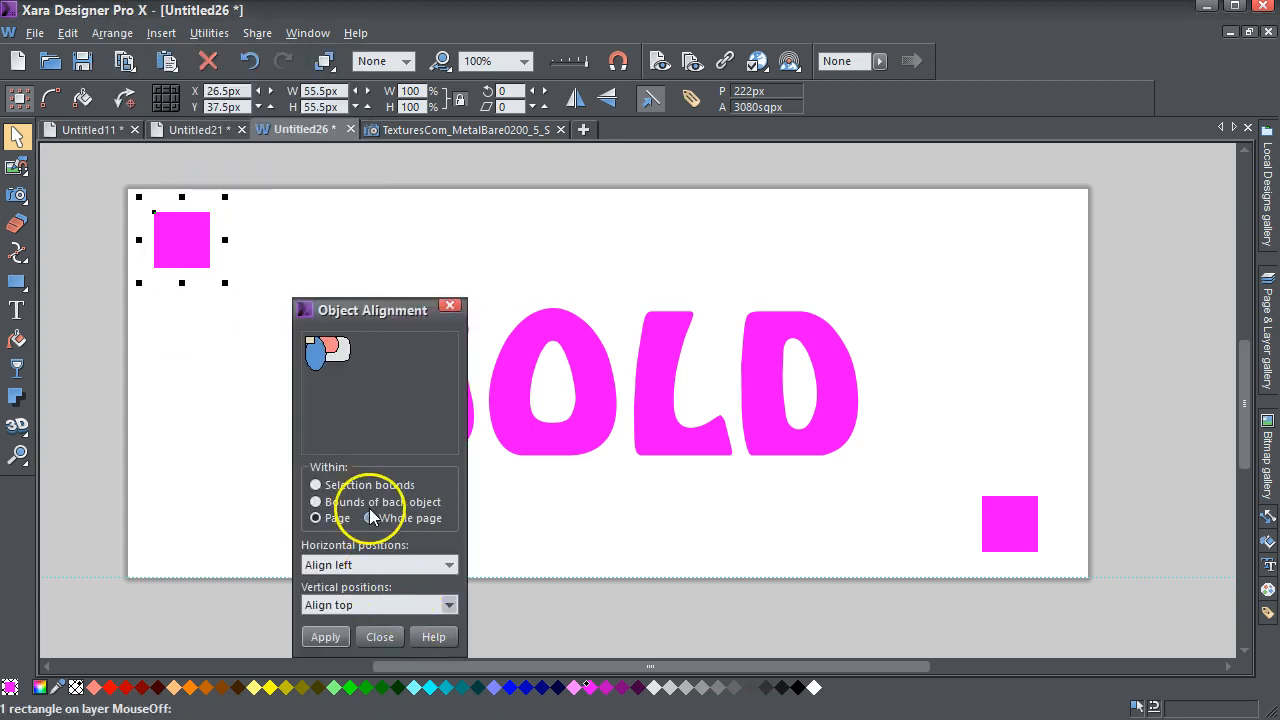
{"action": "left_click", "coordinate": [390, 405]}
{"action": "left_click_drag", "start_coordinate": [374, 307], "coordinate": [454, 214]}
{"action": "left_click", "coordinate": [396, 409]}
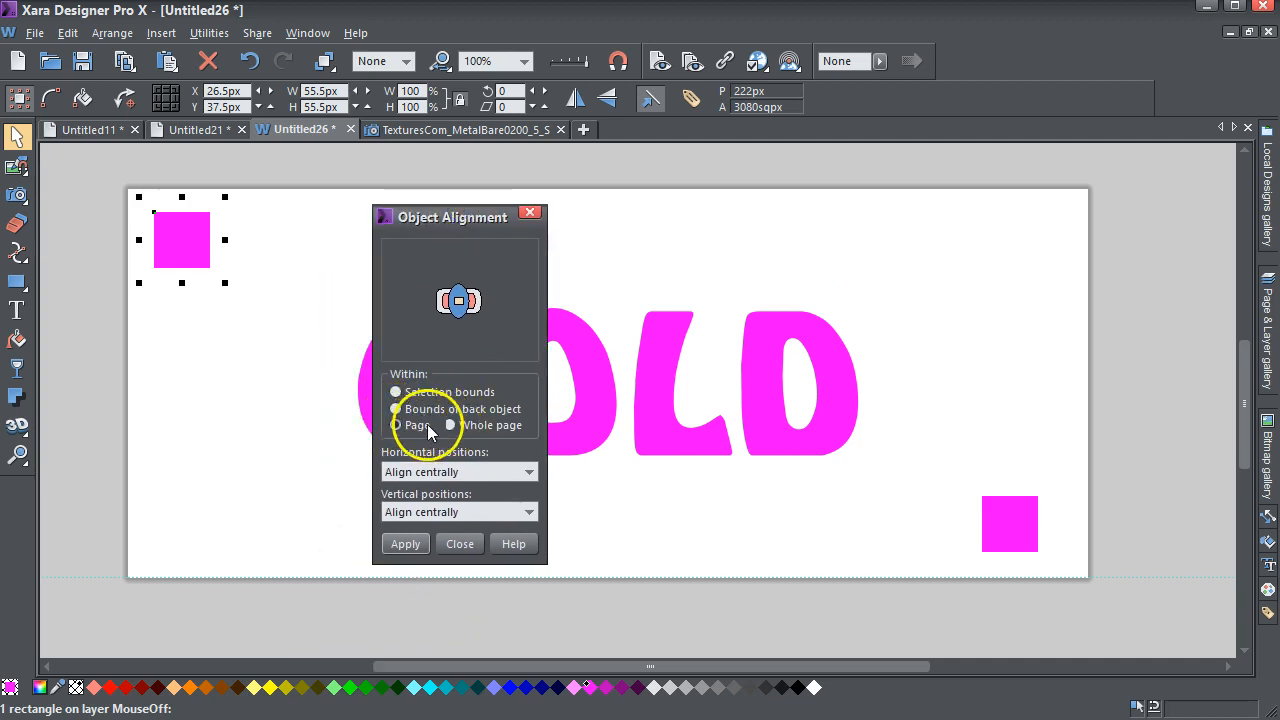
{"action": "left_click", "coordinate": [389, 247]}
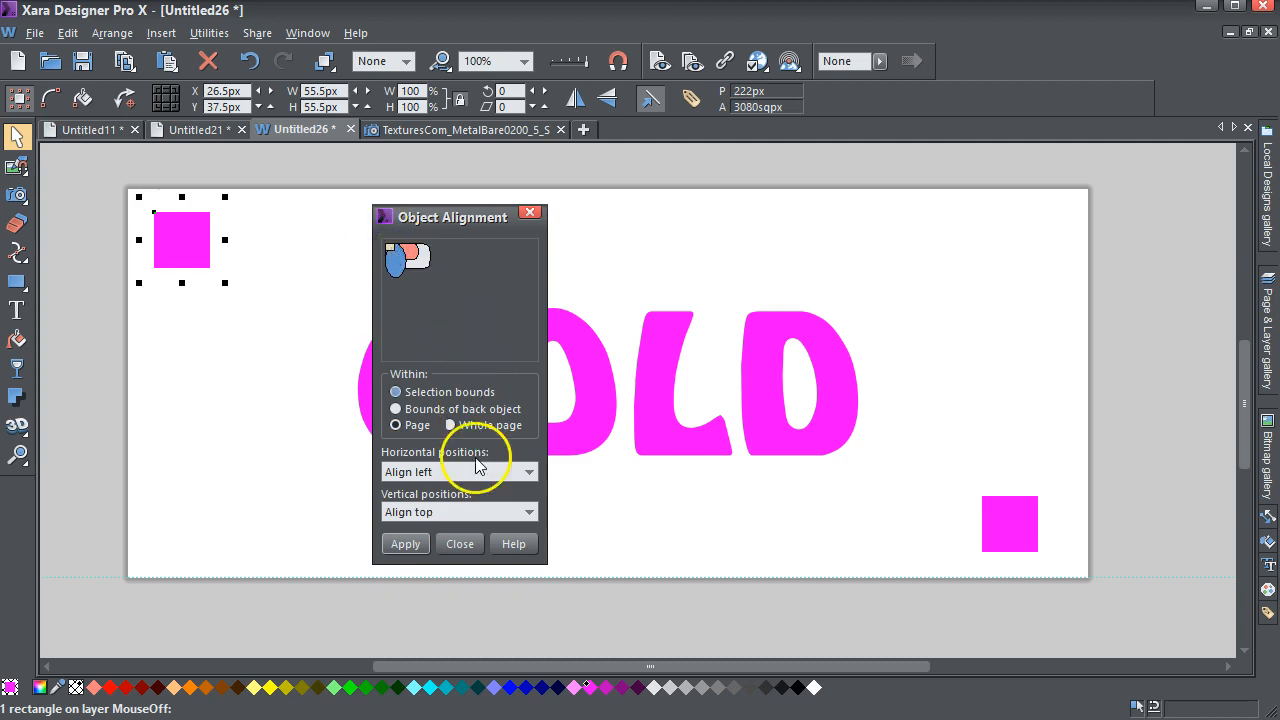
{"action": "left_click", "coordinate": [407, 545]}
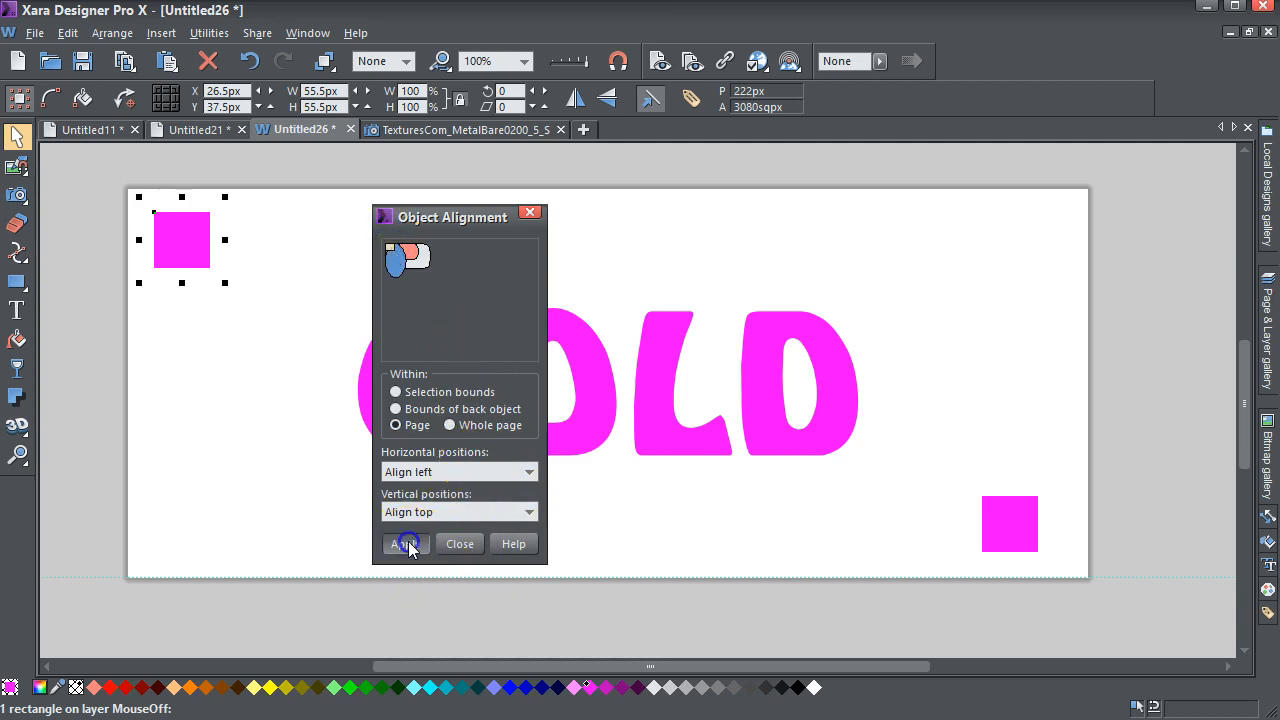
- Align the lower-right square to the right and bottom edges of the page
{"action": "left_click", "coordinate": [1010, 536]}
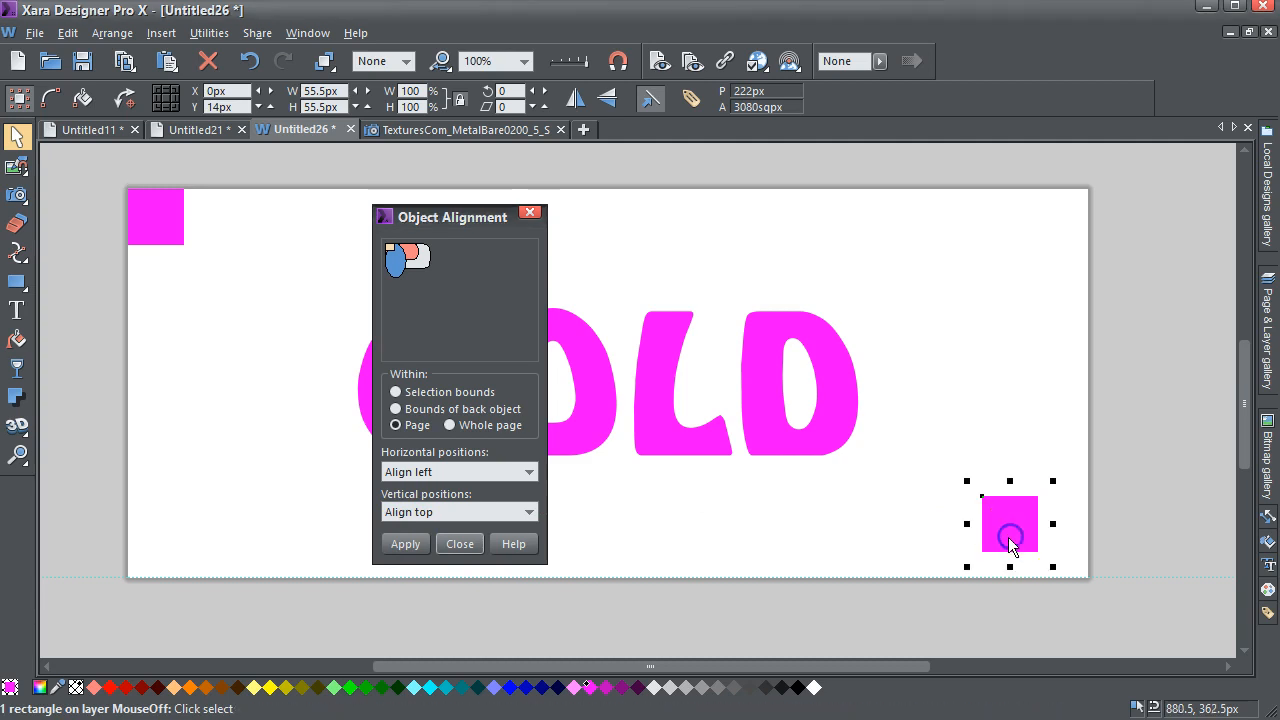
{"action": "left_click", "coordinate": [530, 352]}
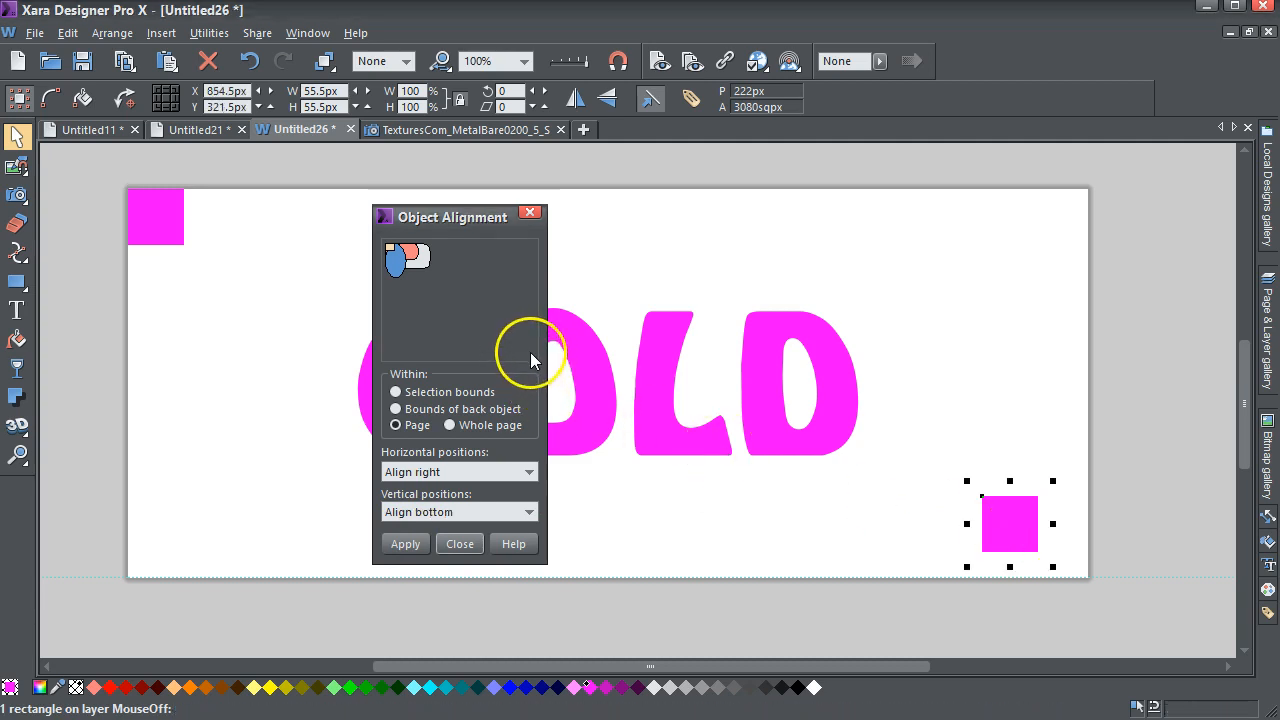
{"action": "left_click", "coordinate": [408, 548]}
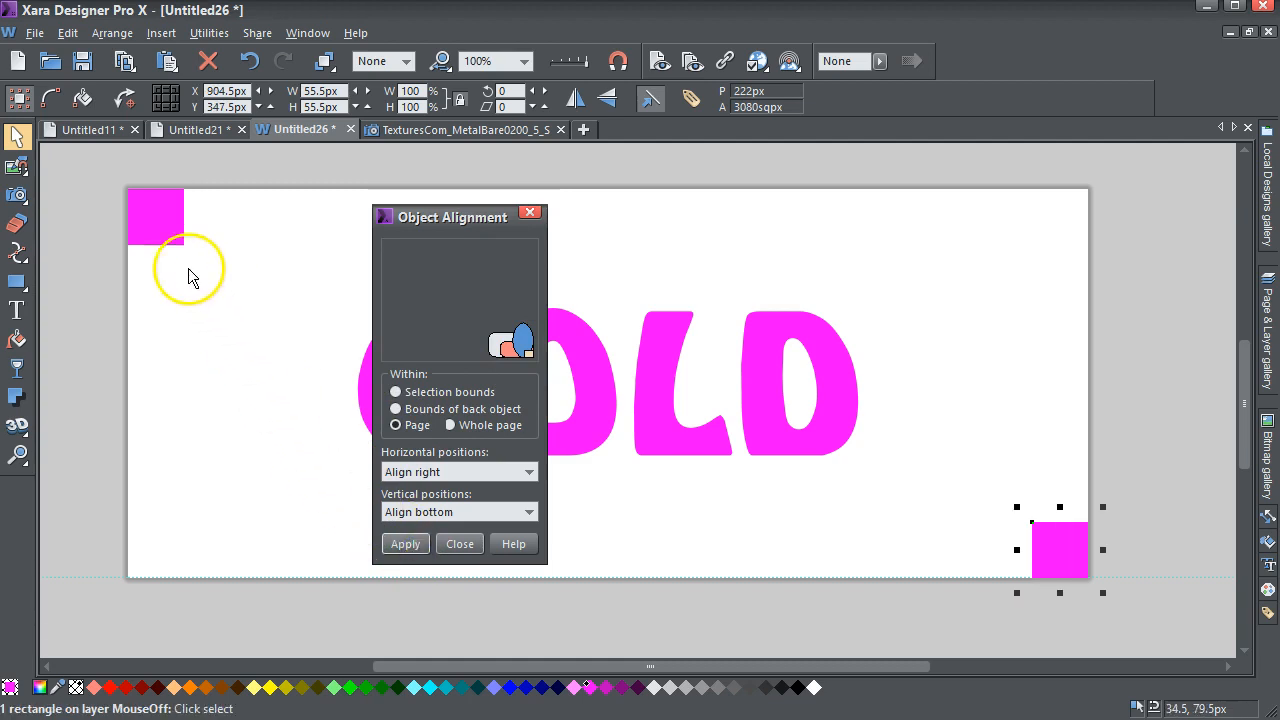
- Resize the upper-left corner square proportionally to 1 px wide and deselect it
{"action": "left_click", "coordinate": [156, 234]}
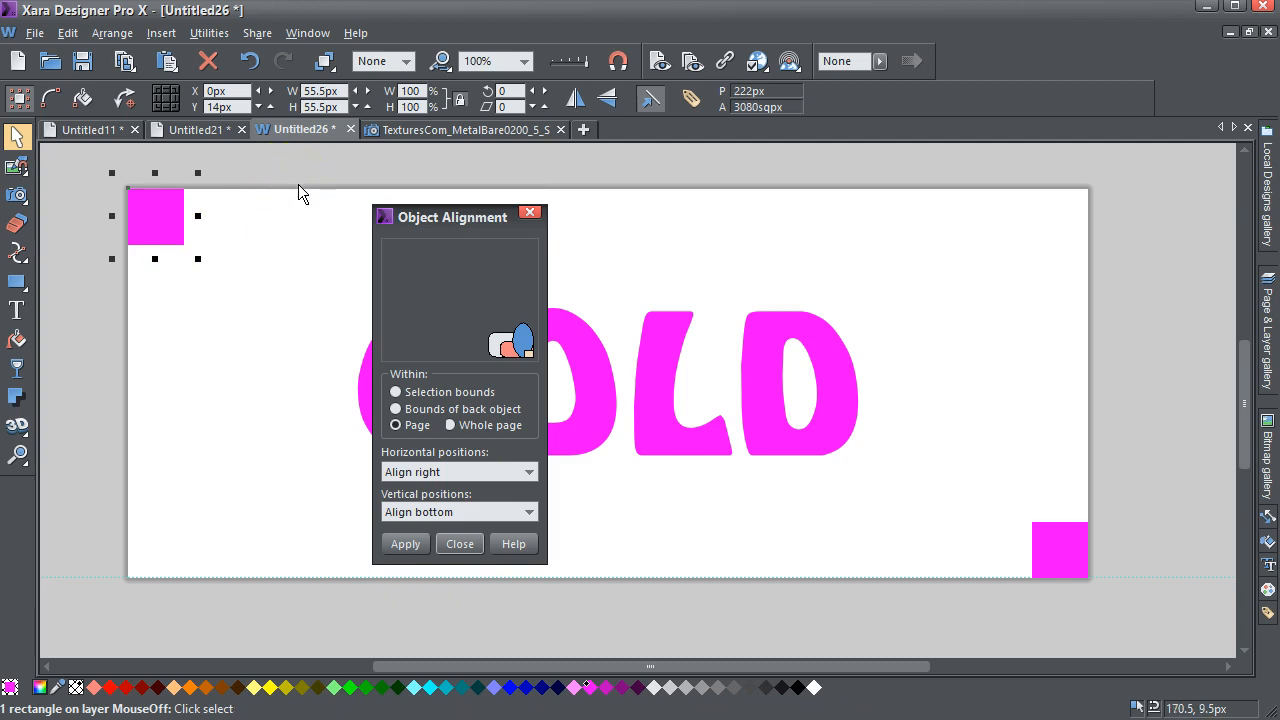
{"action": "left_click", "coordinate": [157, 91]}
{"action": "left_click", "coordinate": [310, 91]}
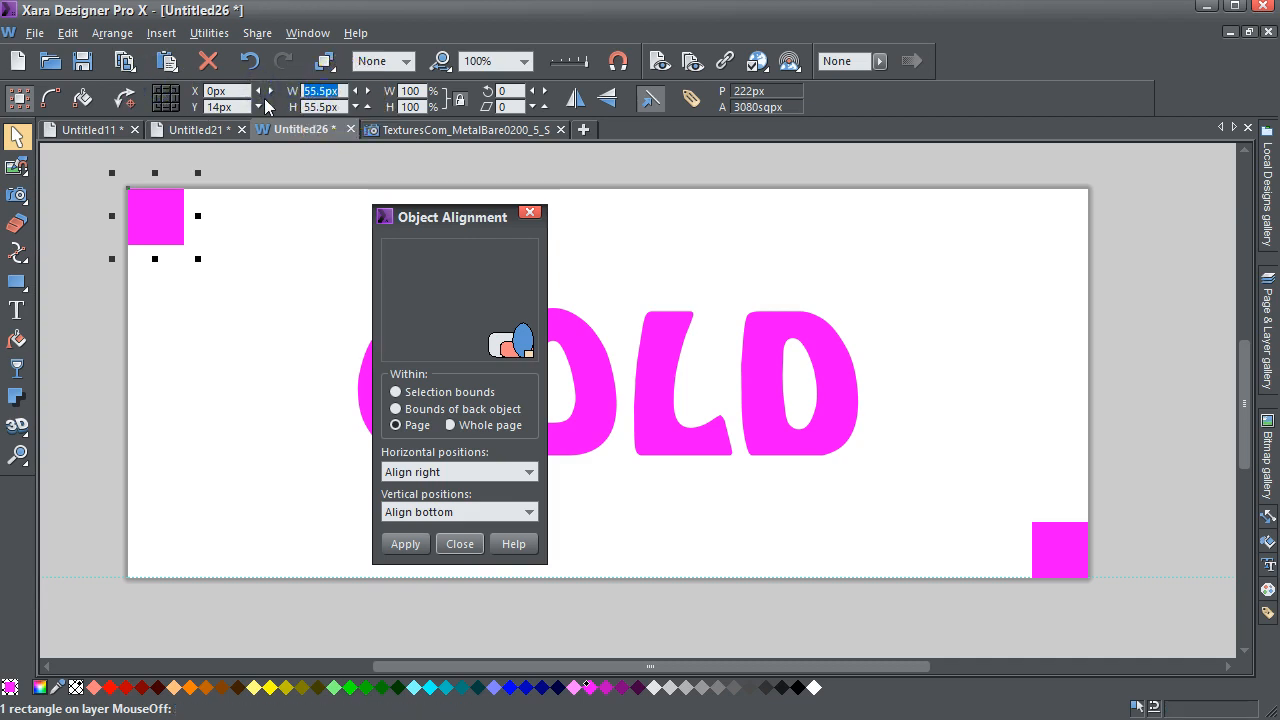
{"action": "type", "text": "1"}
{"action": "key", "text": "Return"}
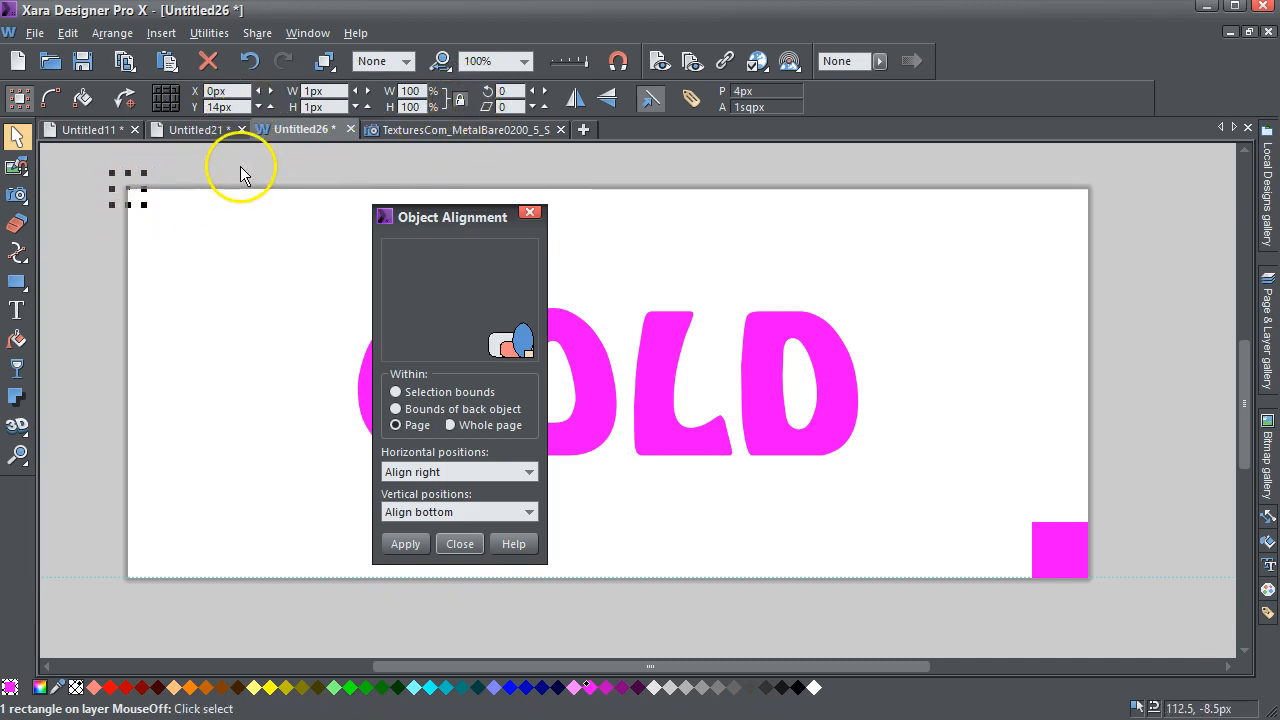
{"action": "left_click", "coordinate": [183, 194]}
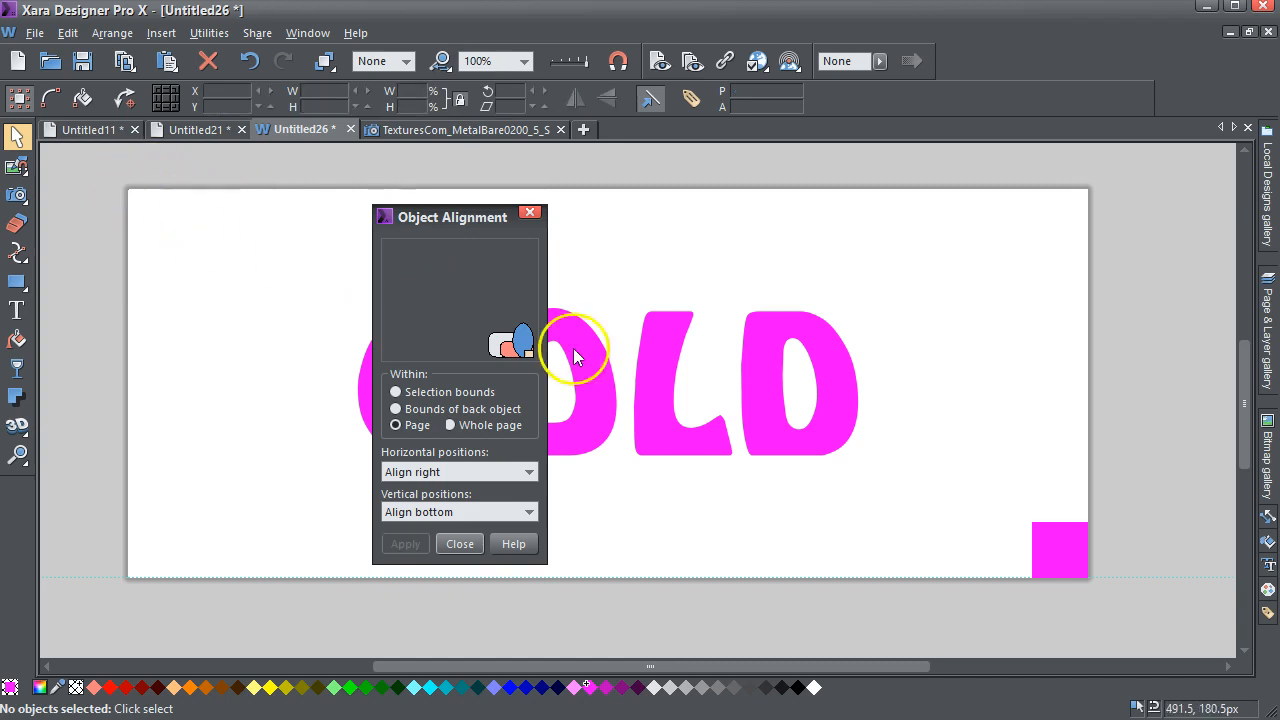
- Resize the lower-right corner square proportionally to 1 px wide and close the alignment dialog
{"action": "left_click", "coordinate": [1058, 551]}
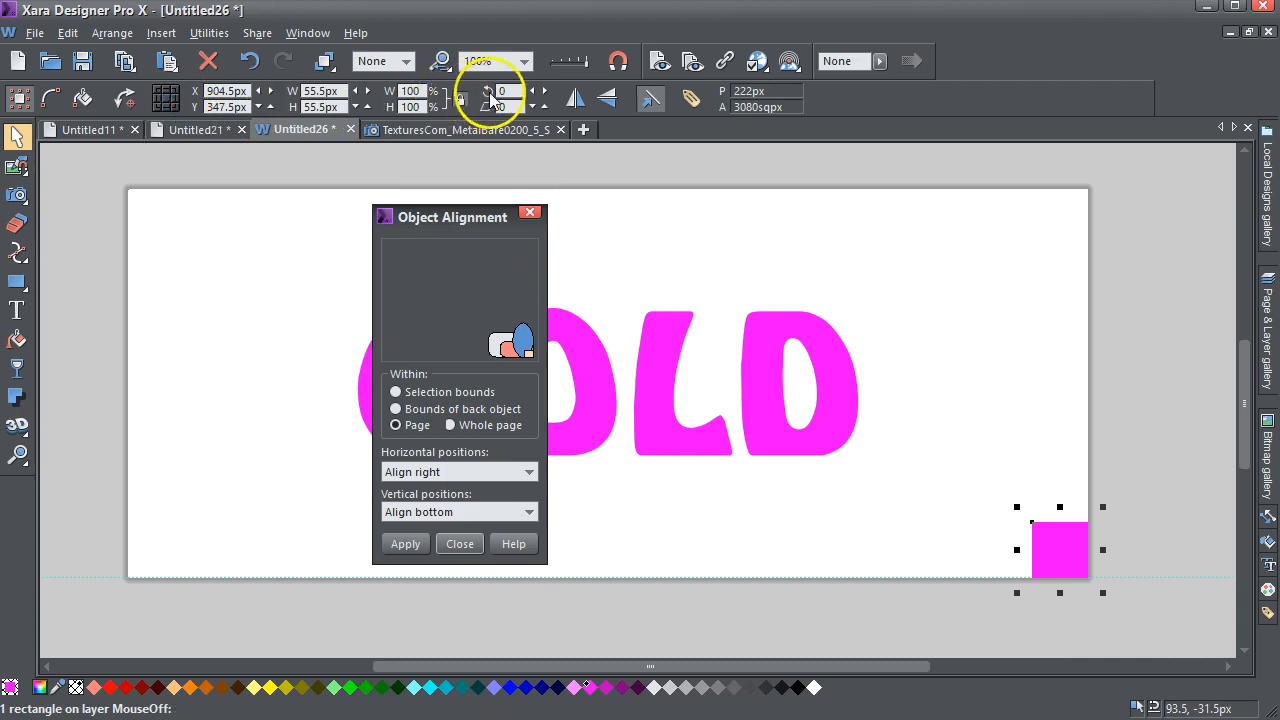
{"action": "left_click", "coordinate": [285, 100]}
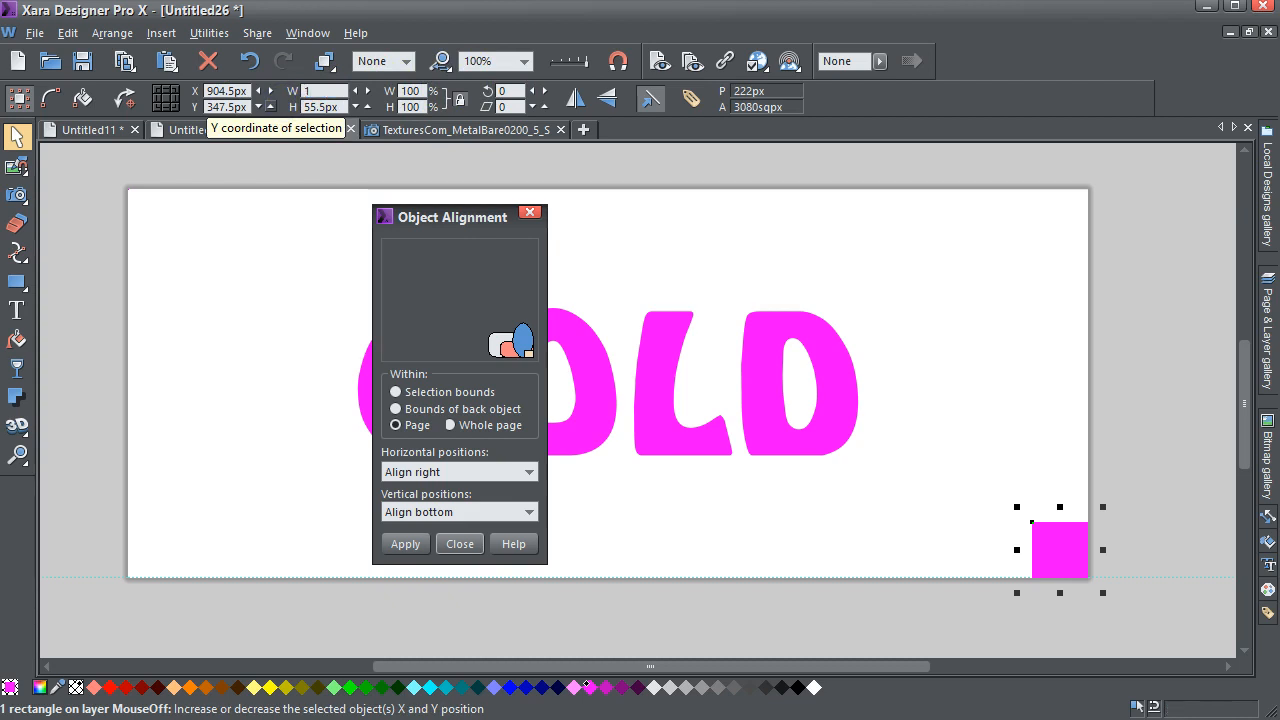
{"action": "key", "text": "Return"}
{"action": "left_click", "coordinate": [1149, 349]}
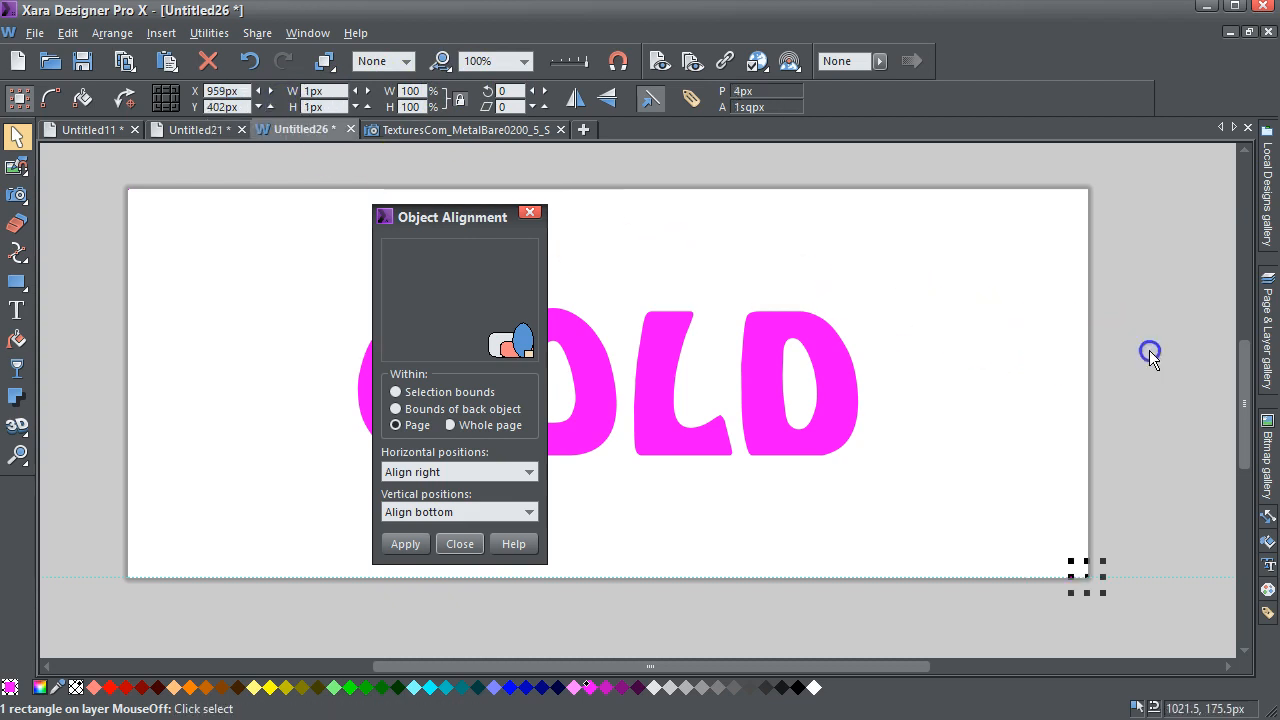
{"action": "left_click", "coordinate": [530, 214]}
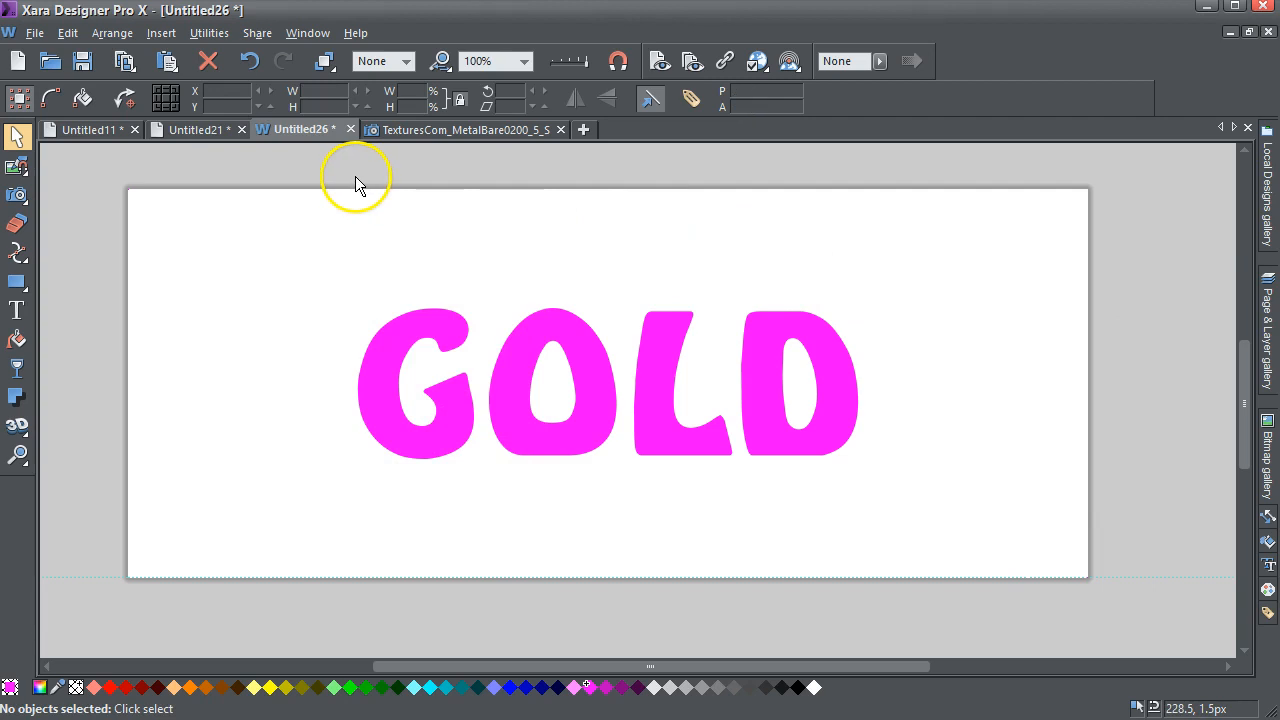
- Combine both tiny corner squares and the GOLD text into one shape with Add Shapes, and select the combined shape
{"action": "left_click_drag", "start_coordinate": [106, 168], "coordinate": [155, 213]}
{"action": "left_click_drag", "start_coordinate": [1056, 600], "coordinate": [1126, 552]}
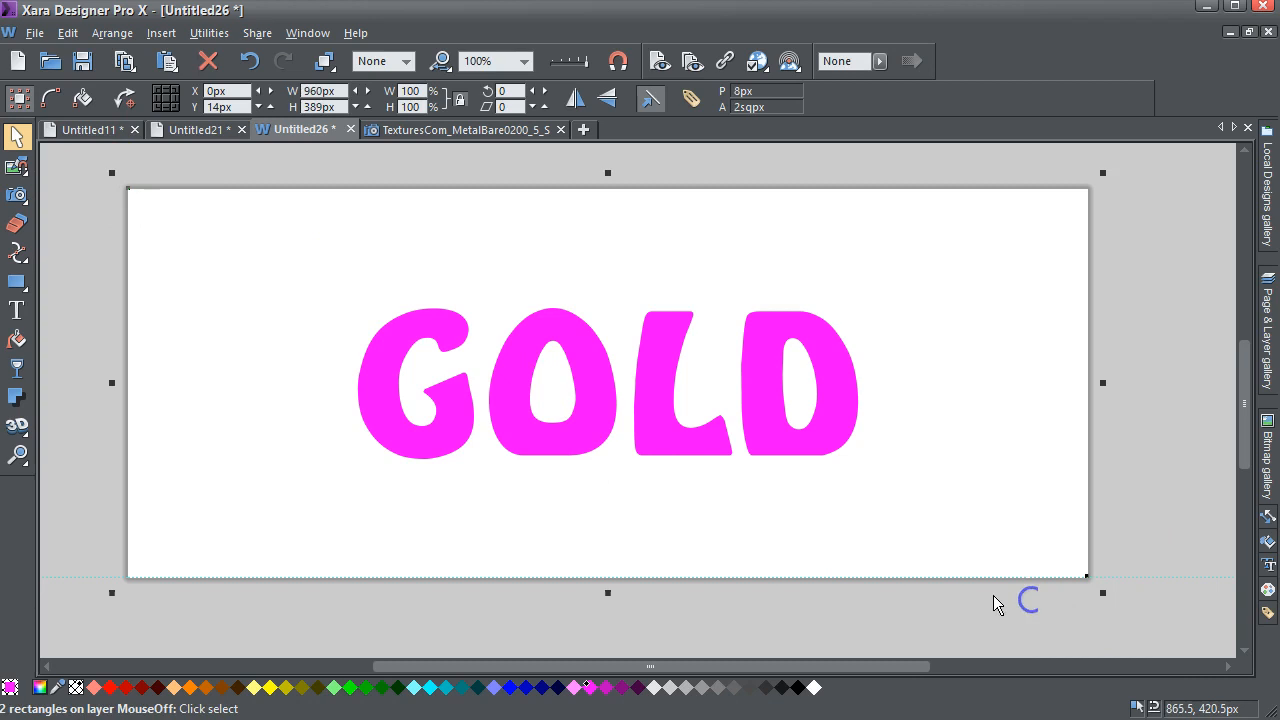
{"action": "left_click", "coordinate": [455, 445], "text": "shift"}
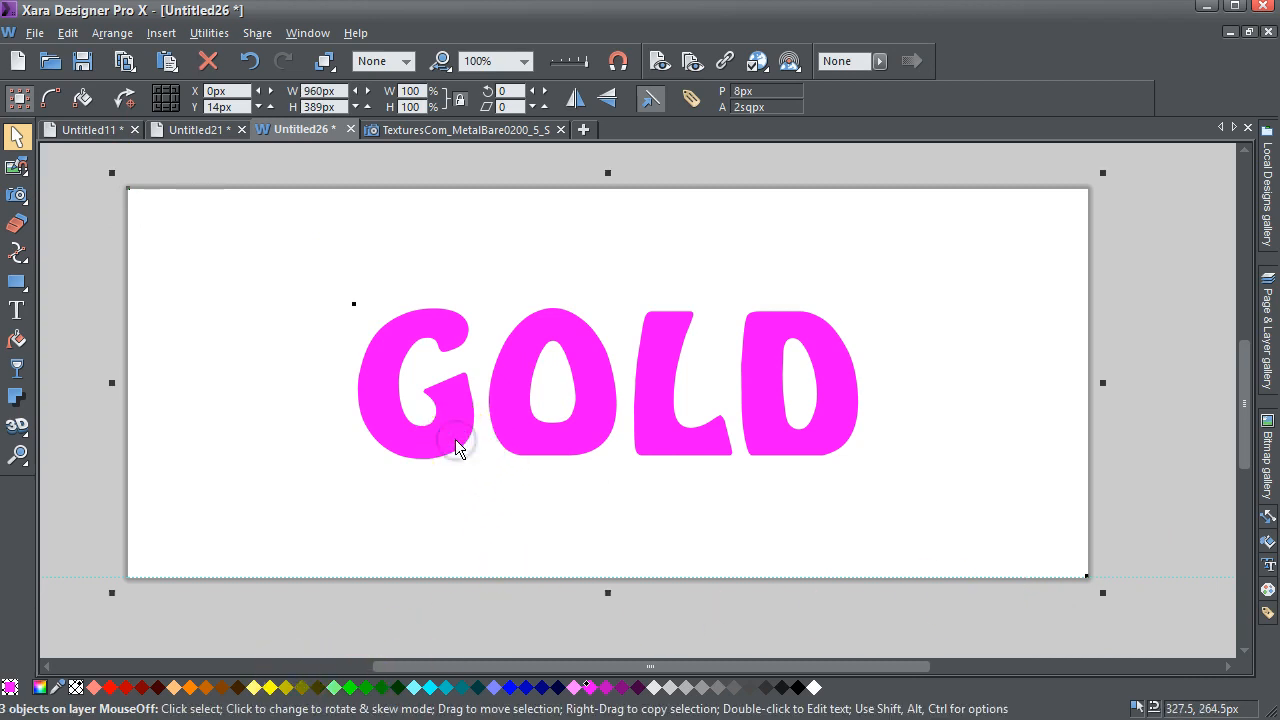
{"action": "left_click", "coordinate": [112, 33]}
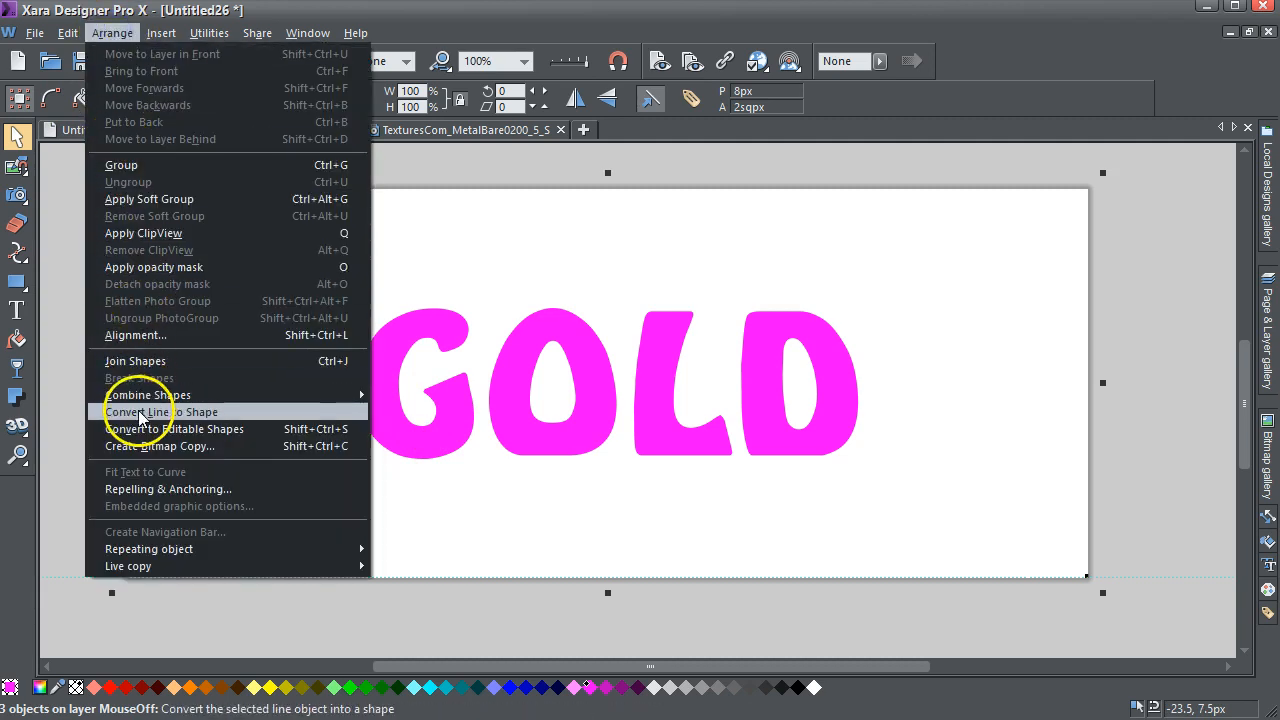
{"action": "mouse_move", "coordinate": [343, 397]}
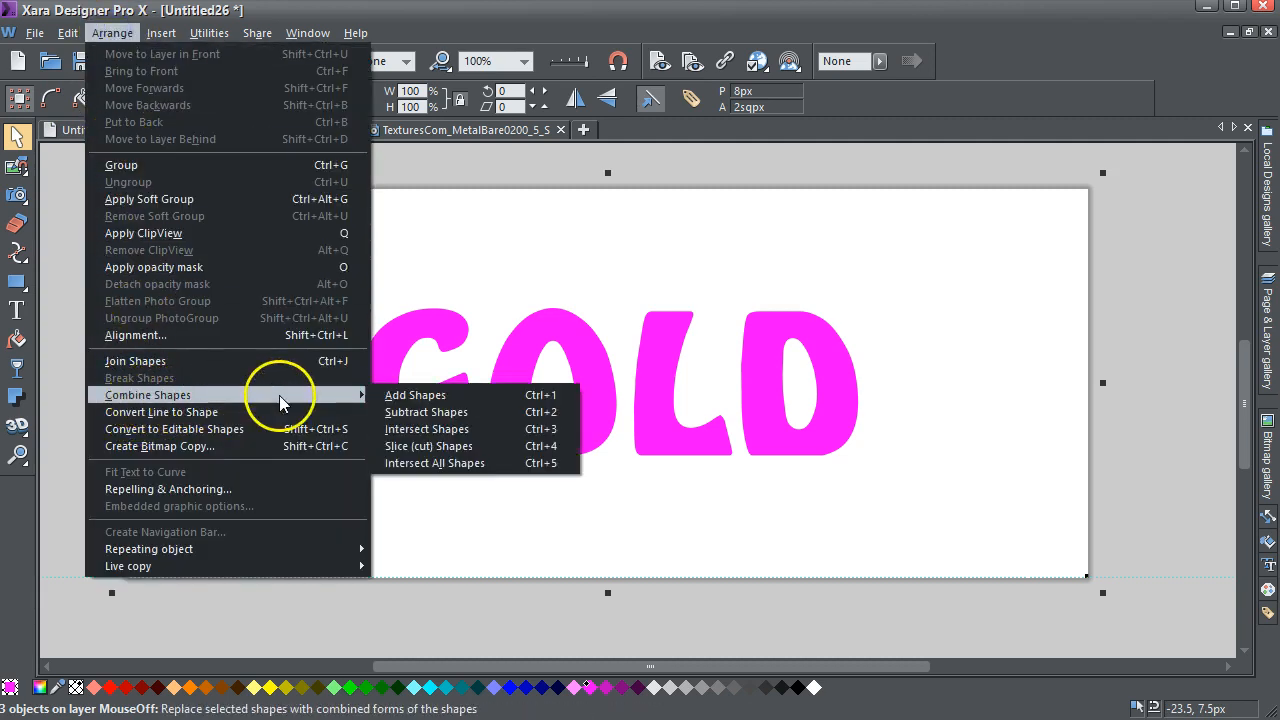
{"action": "left_click", "coordinate": [405, 396]}
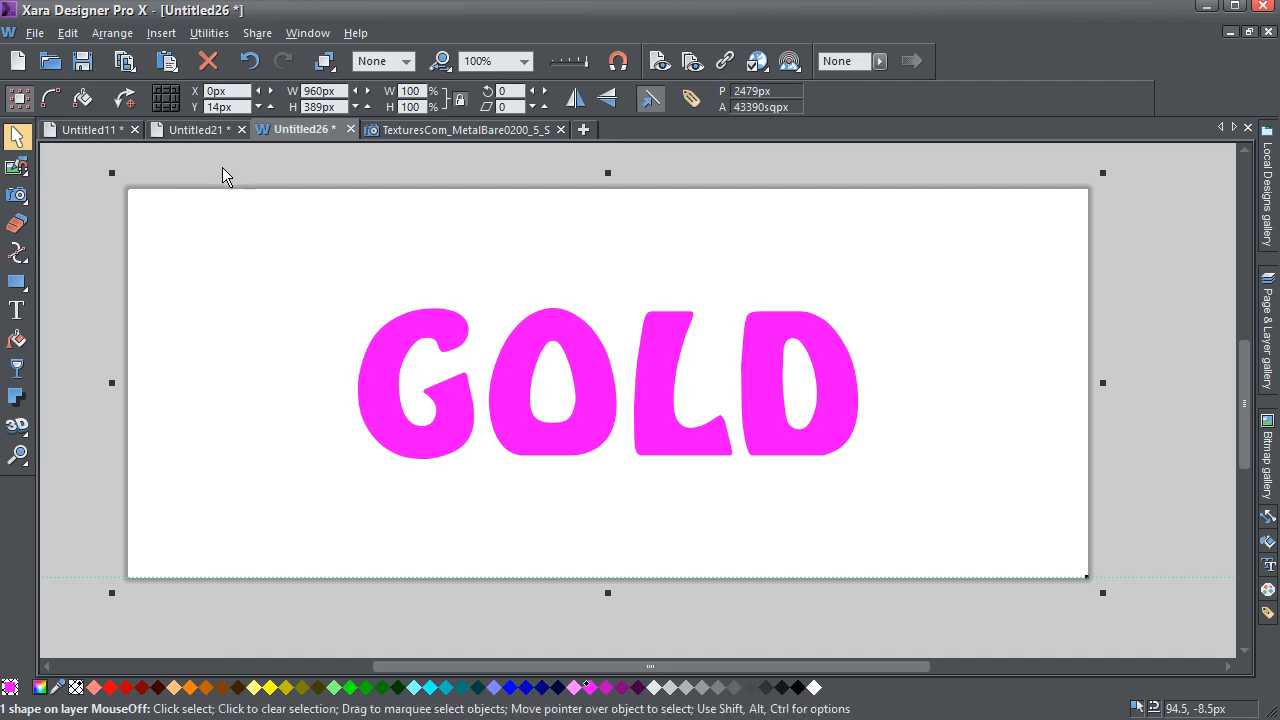
{"action": "left_click", "coordinate": [214, 172]}
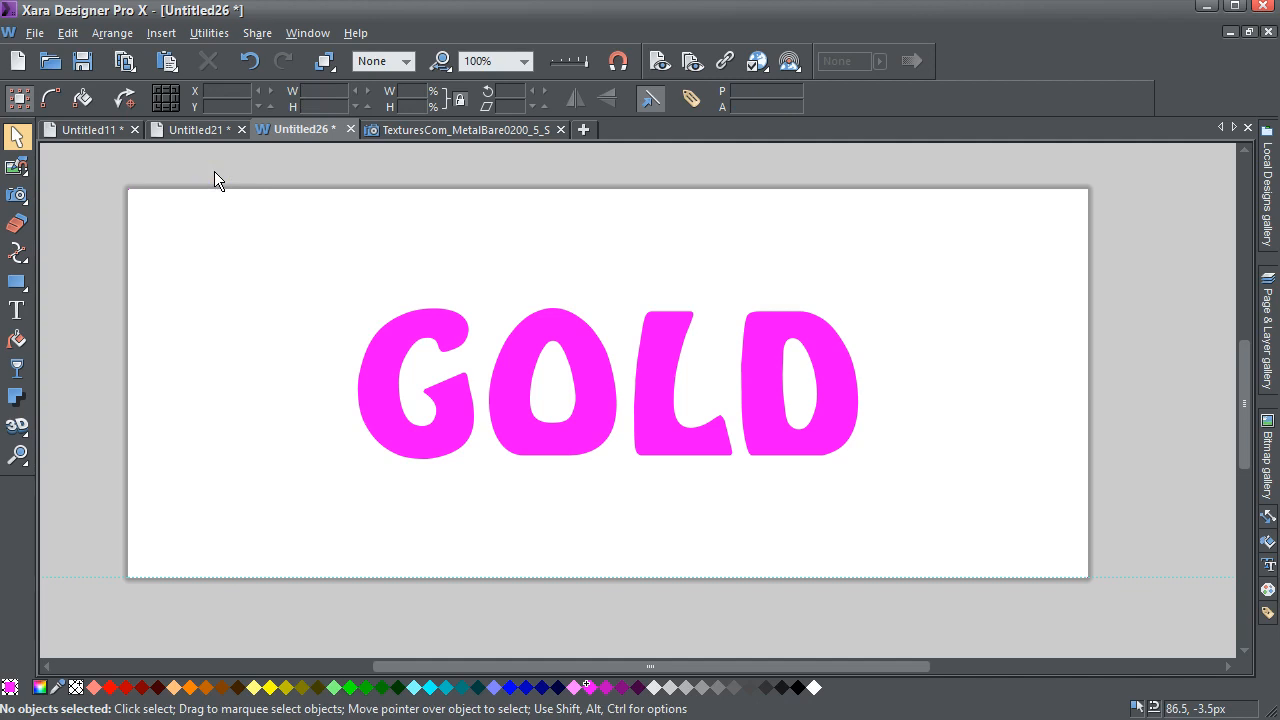
{"action": "left_click", "coordinate": [403, 344]}
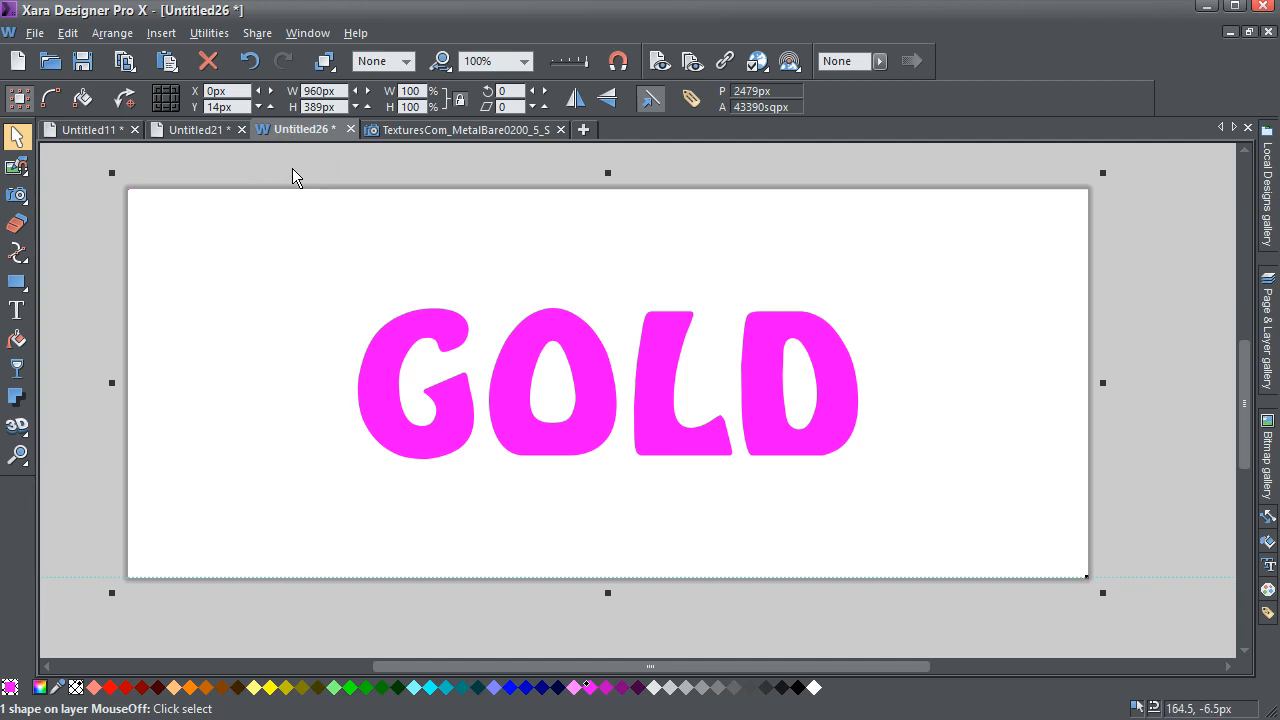
- Copy the combined GOLD shape and add a new layer named fill
{"action": "left_click", "coordinate": [66, 33]}
{"action": "left_click", "coordinate": [82, 115]}
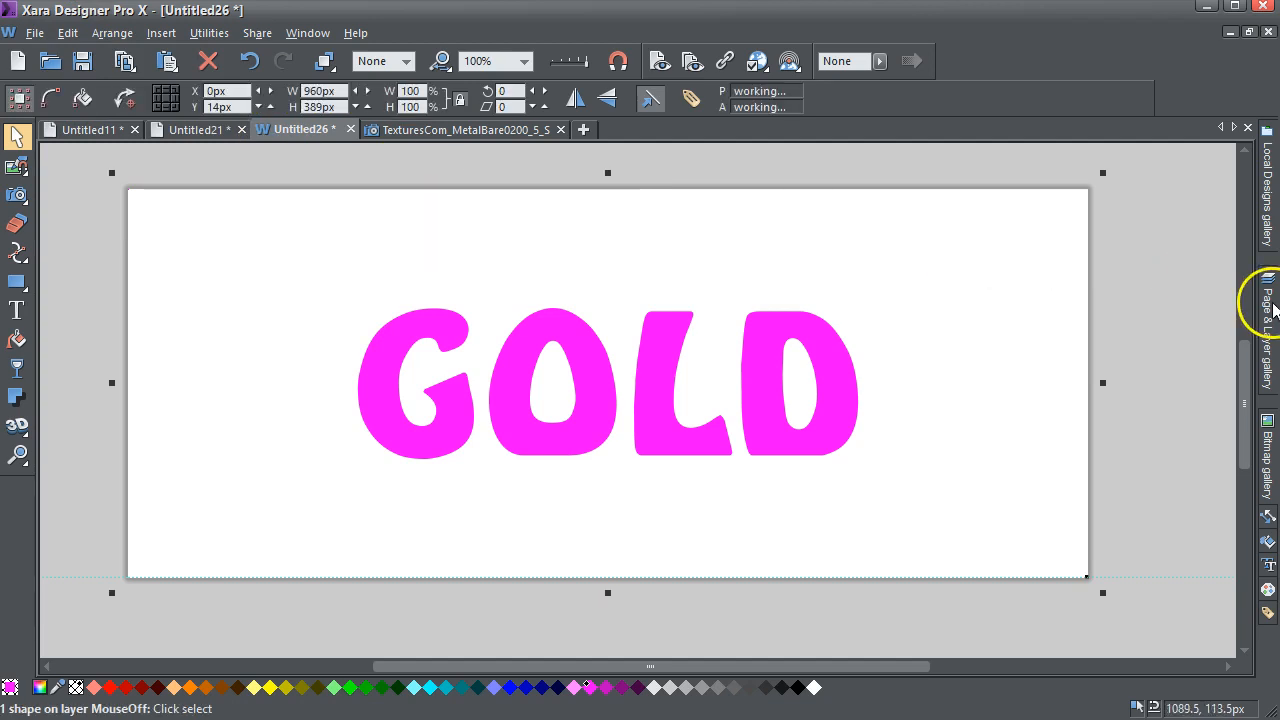
{"action": "left_click", "coordinate": [1275, 310]}
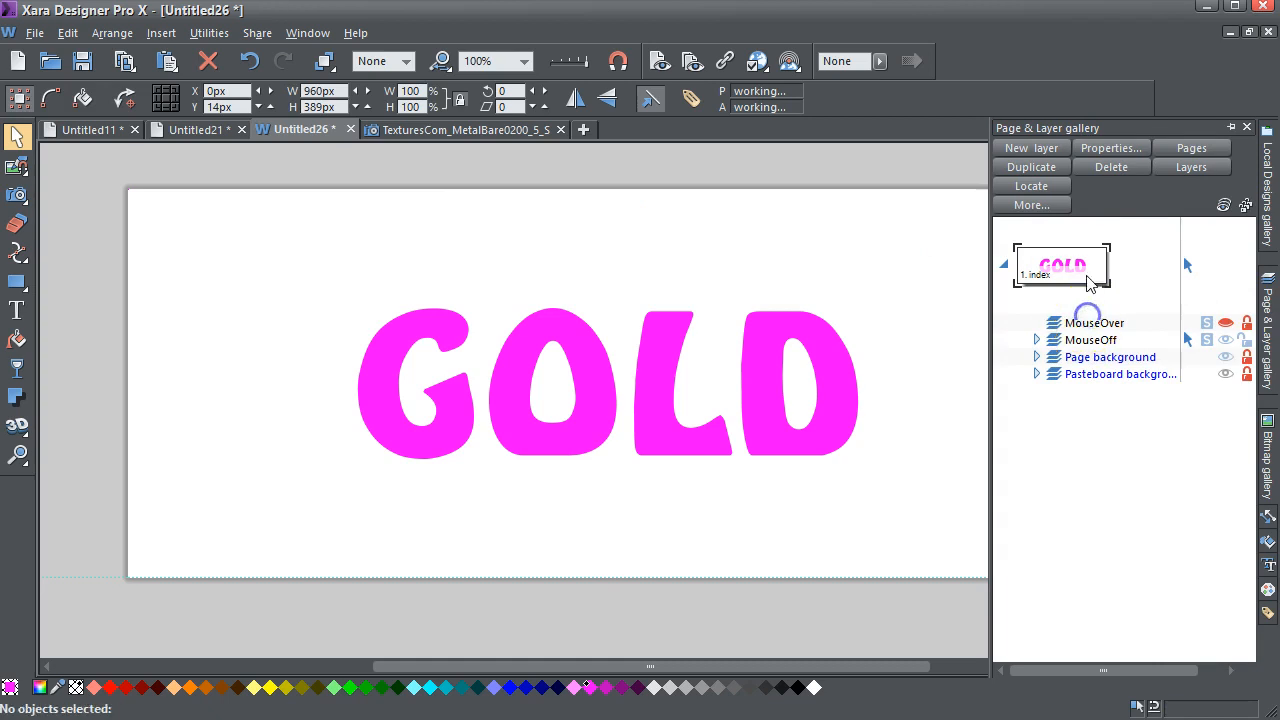
{"action": "left_click", "coordinate": [1040, 150]}
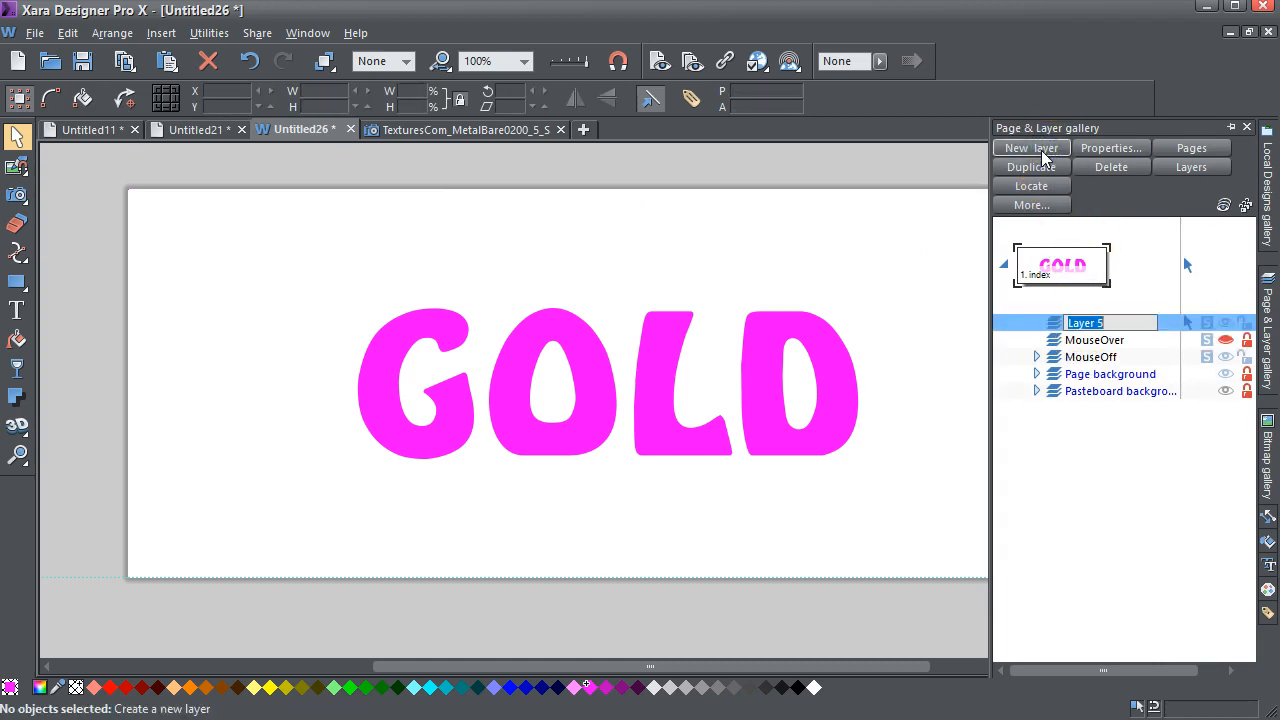
{"action": "type", "text": "fill"}
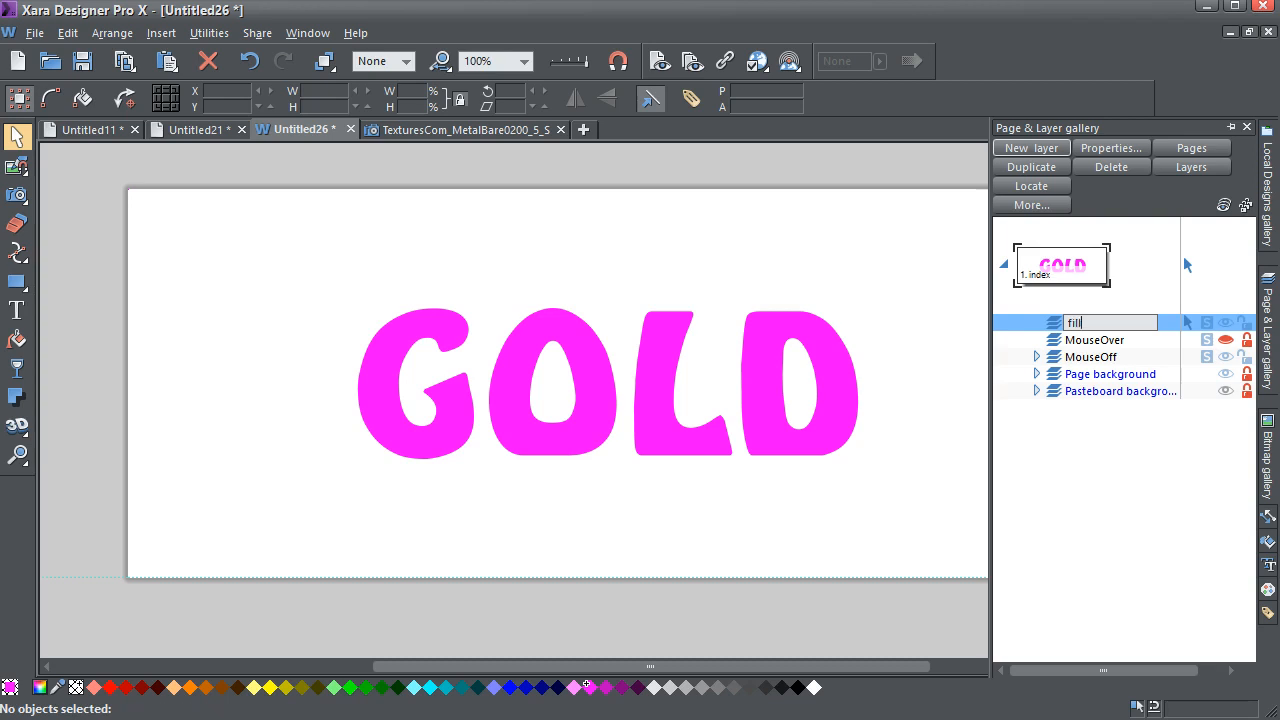
{"action": "key", "text": "Return"}
- Hide and lock the MouseOff layer, and paste the copied GOLD shape in the same position on the fill layer
{"action": "left_click", "coordinate": [1226, 357]}
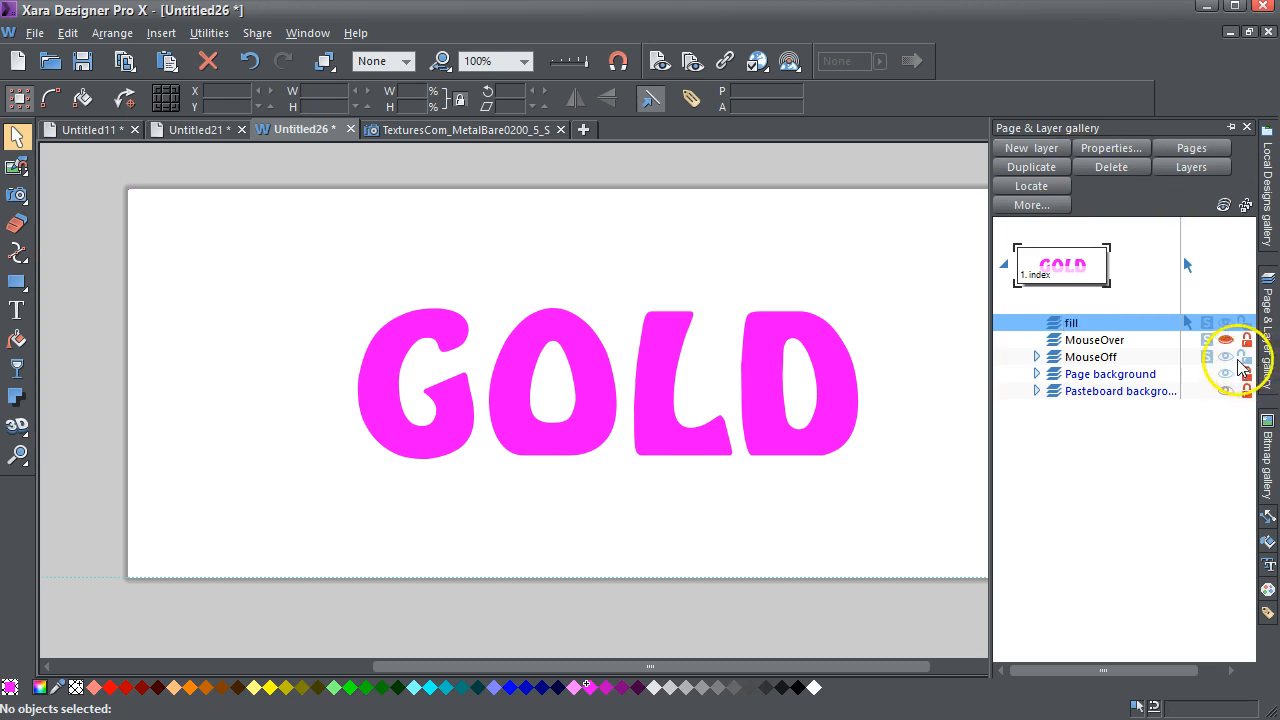
{"action": "left_click", "coordinate": [1245, 357]}
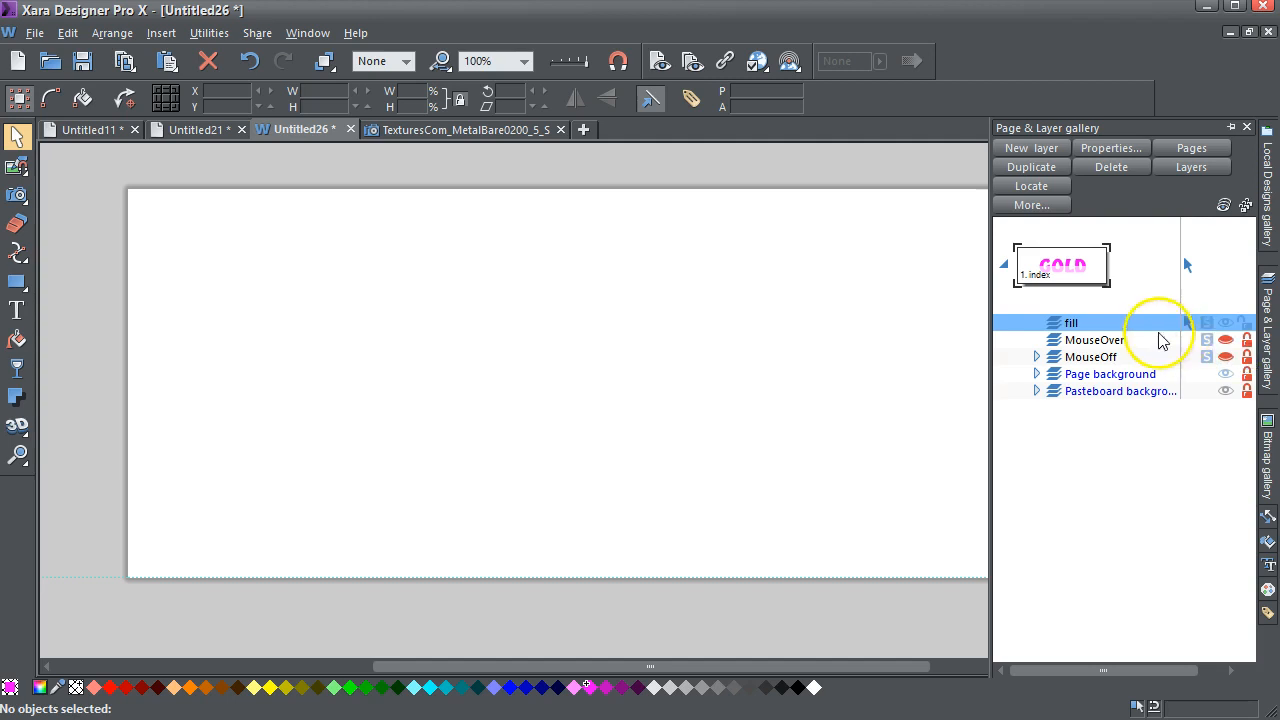
{"action": "double_click", "coordinate": [1120, 330]}
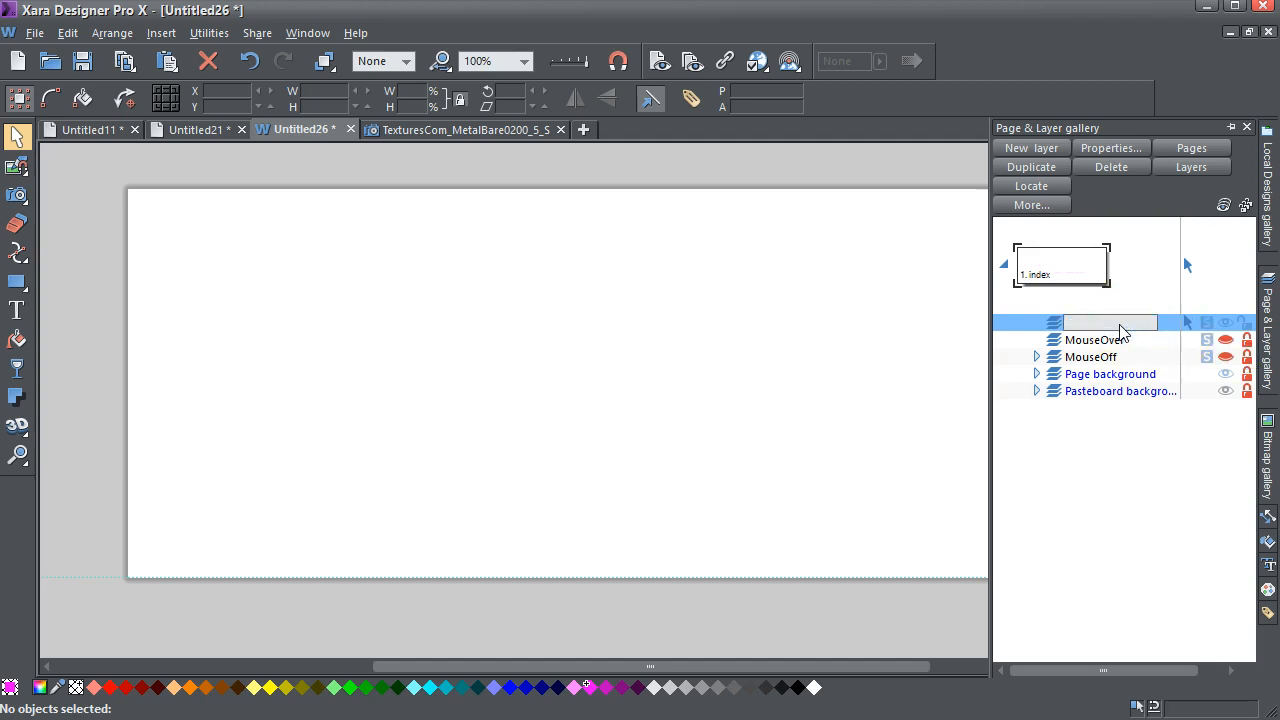
{"action": "left_click", "coordinate": [1092, 323]}
{"action": "type", "text": "fill"}
{"action": "key", "text": "Return"}
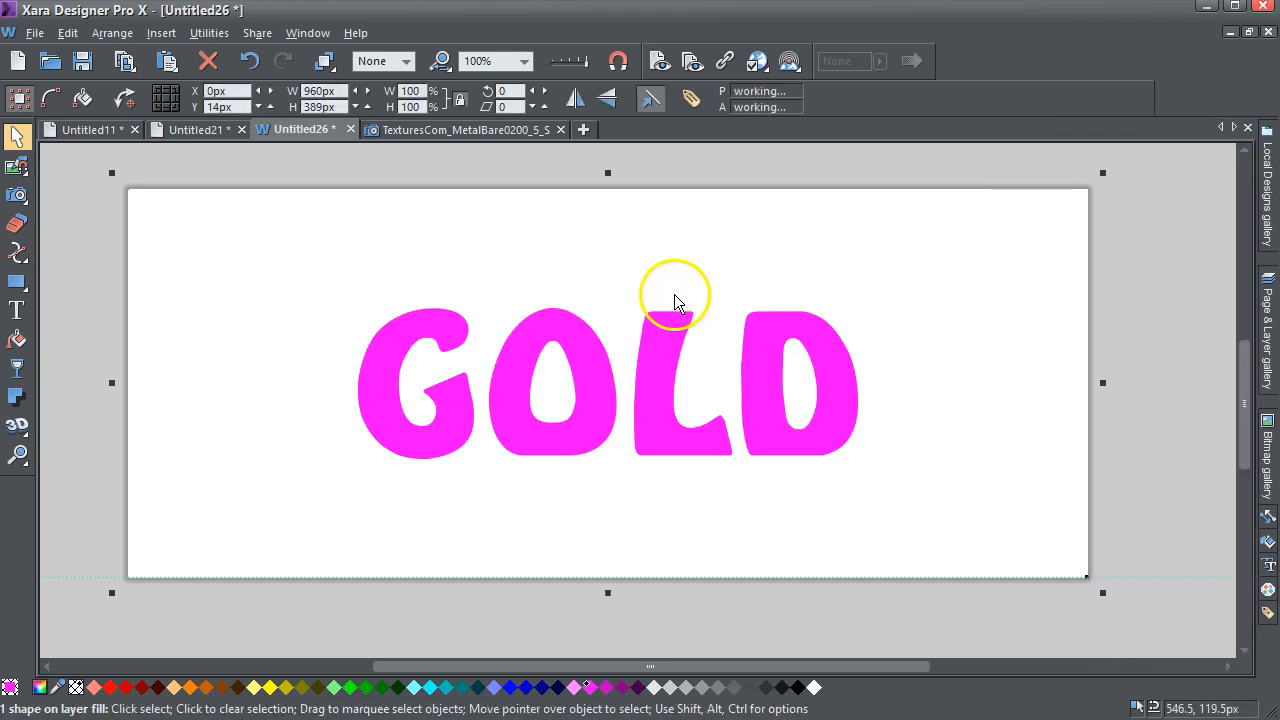
{"action": "left_click", "coordinate": [808, 165]}
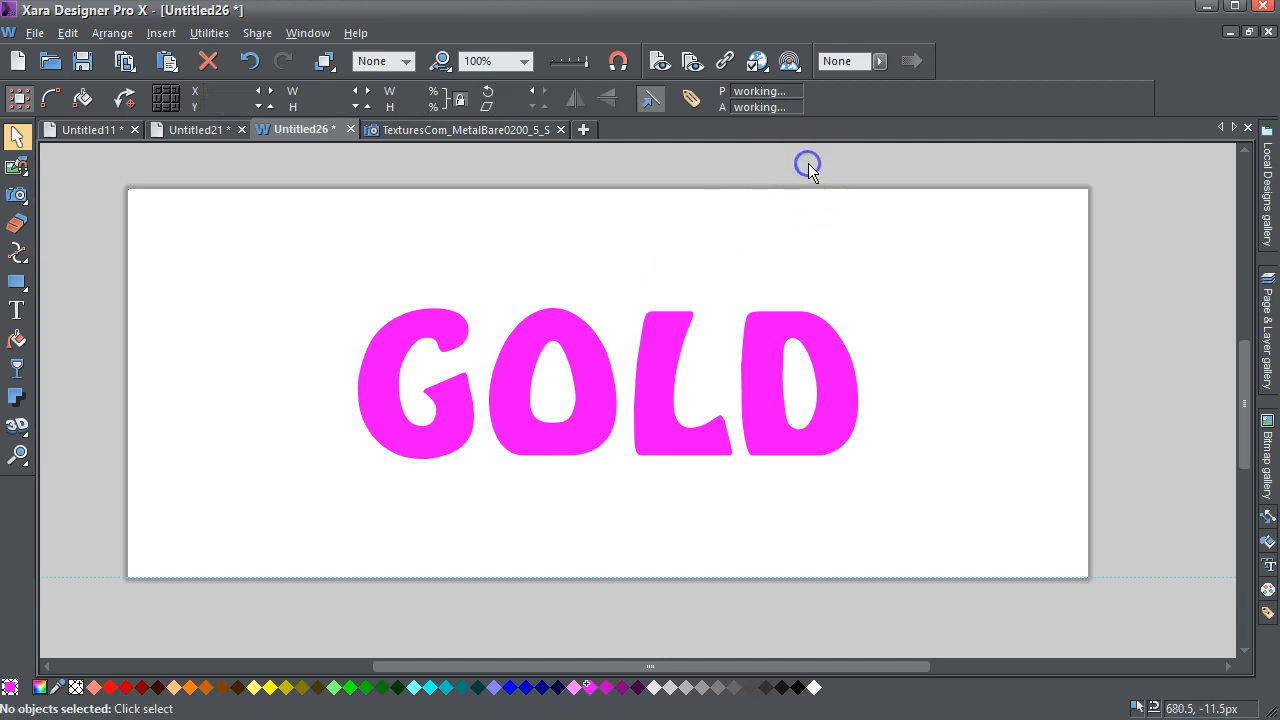
{"action": "left_click", "coordinate": [445, 335]}
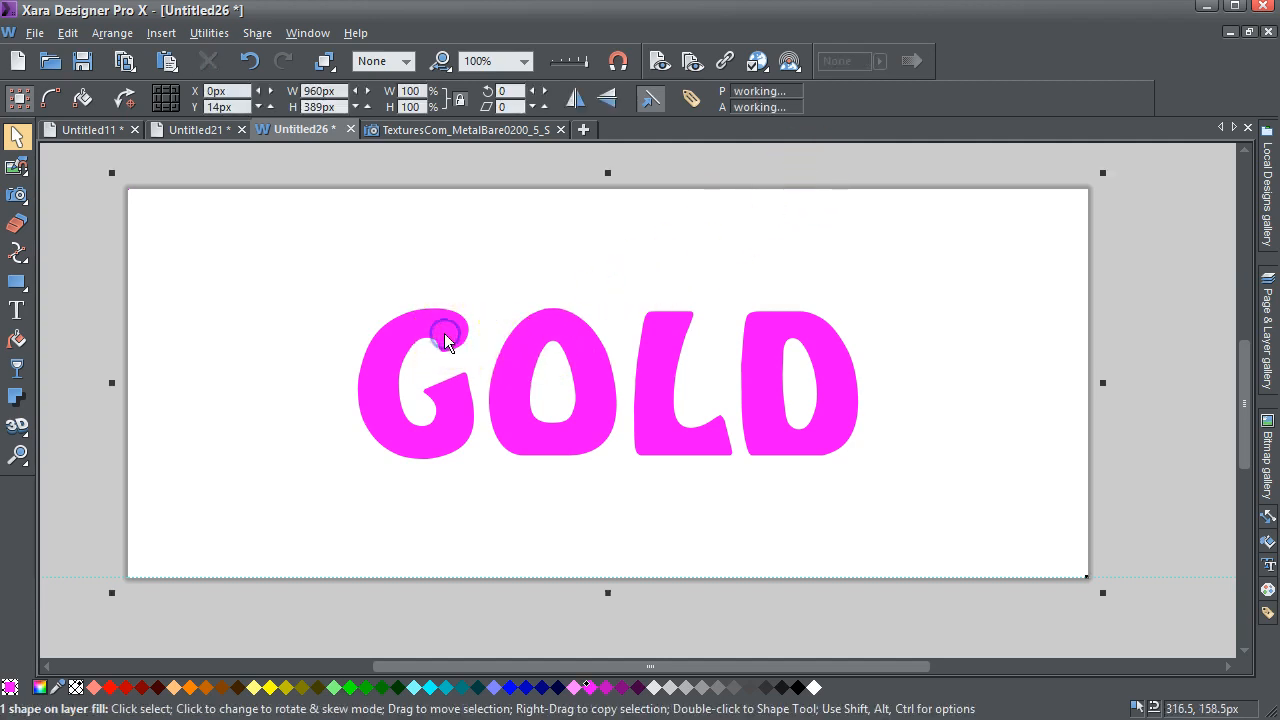
{"action": "left_click", "coordinate": [500, 167]}
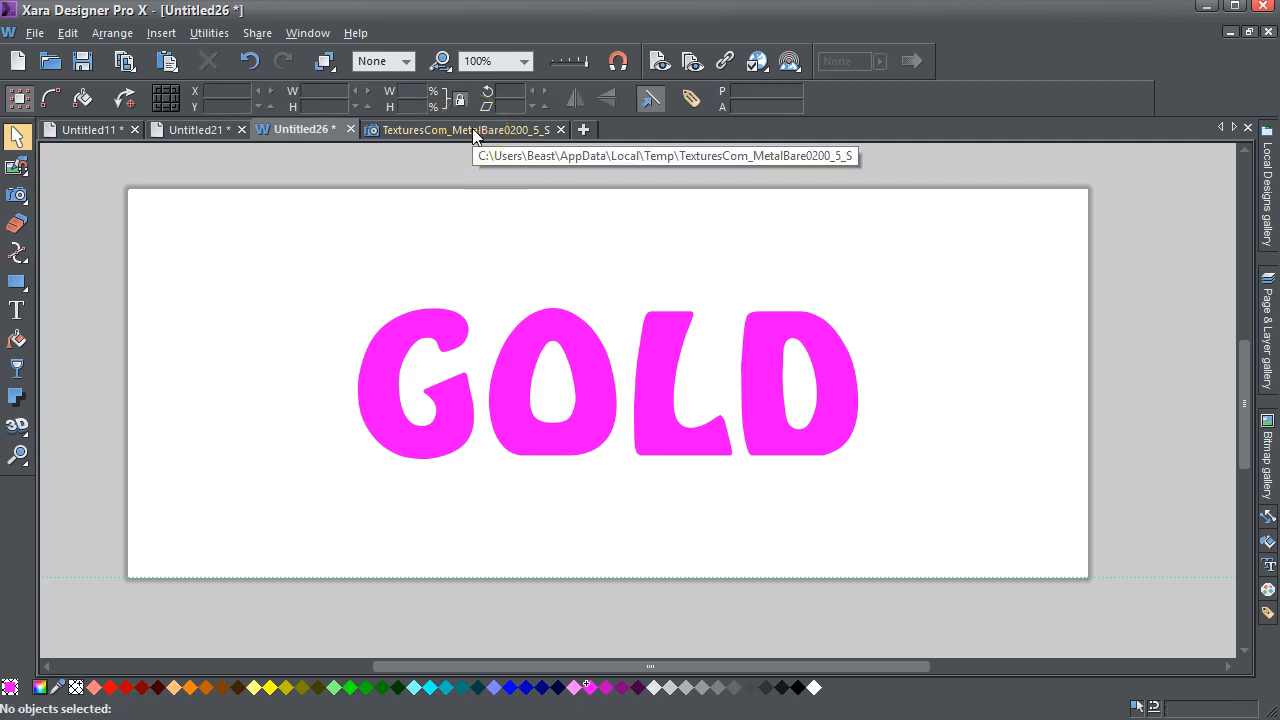
- Load the TexturesCom_MetalBare0200_5_S photo into Untitled26's bitmaps by copying it, pasting it there and undoing the paste
{"action": "left_click", "coordinate": [472, 130]}
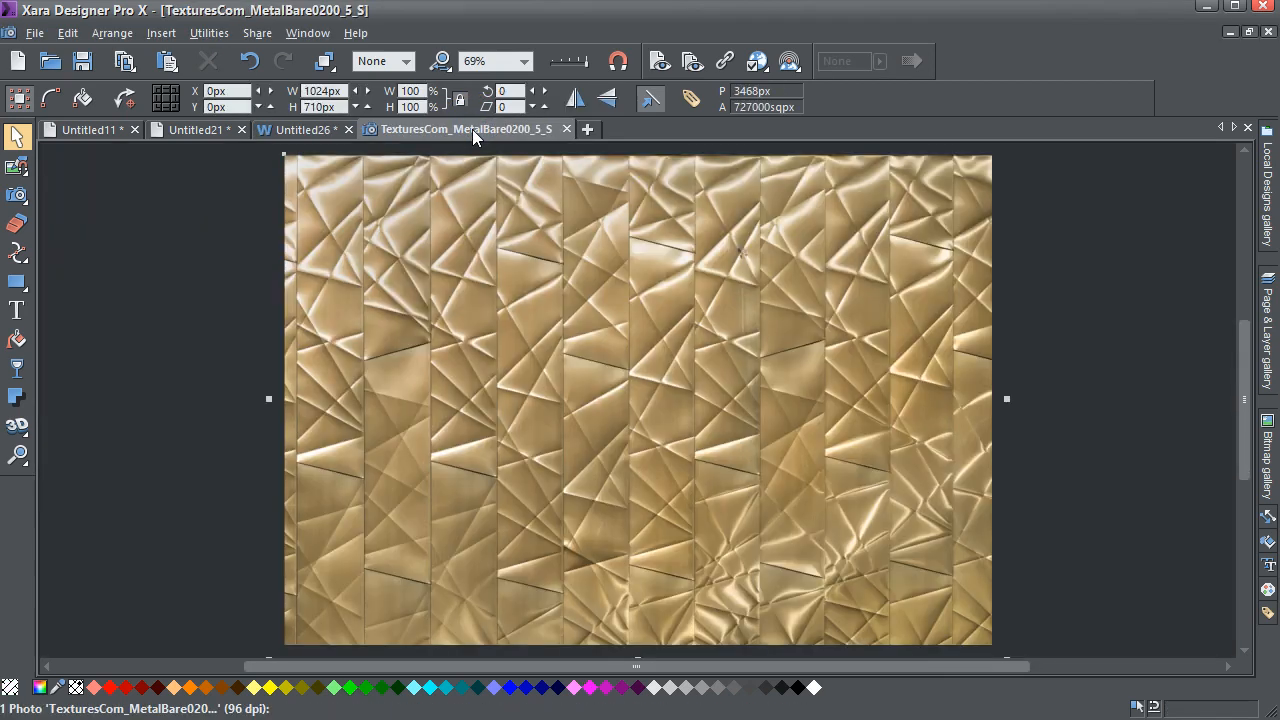
{"action": "left_click", "coordinate": [436, 282]}
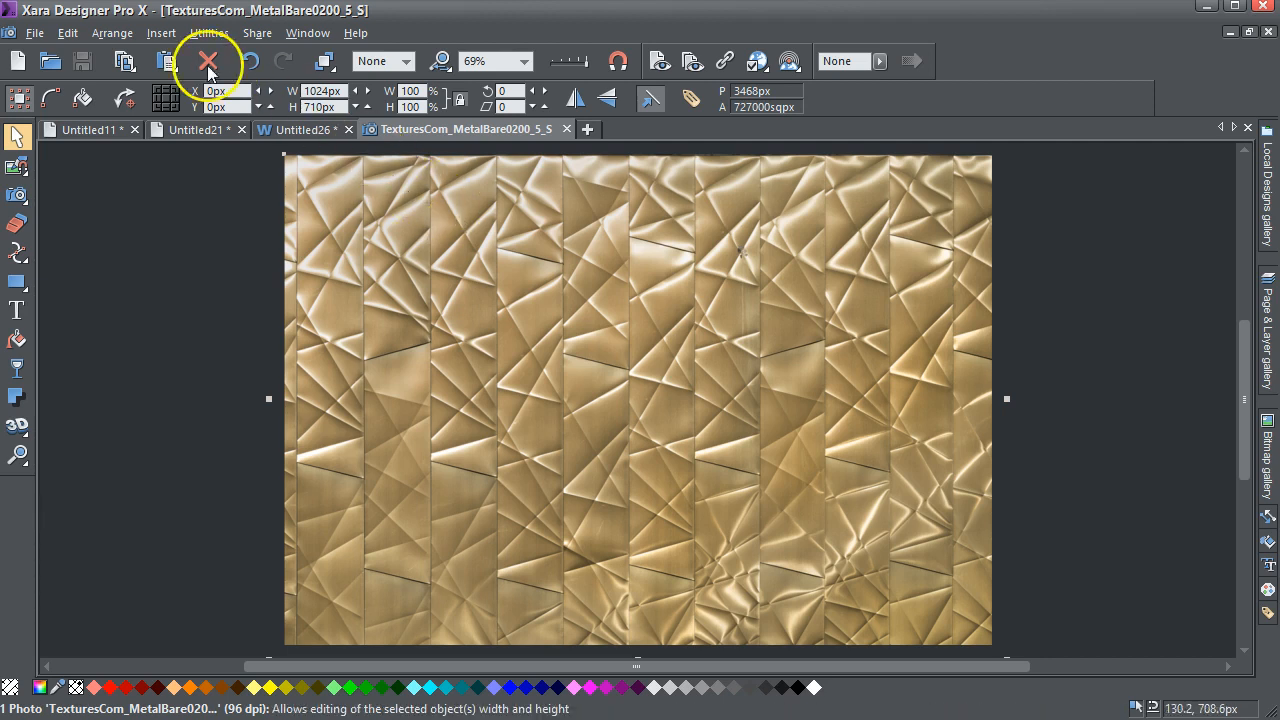
{"action": "left_click", "coordinate": [68, 33]}
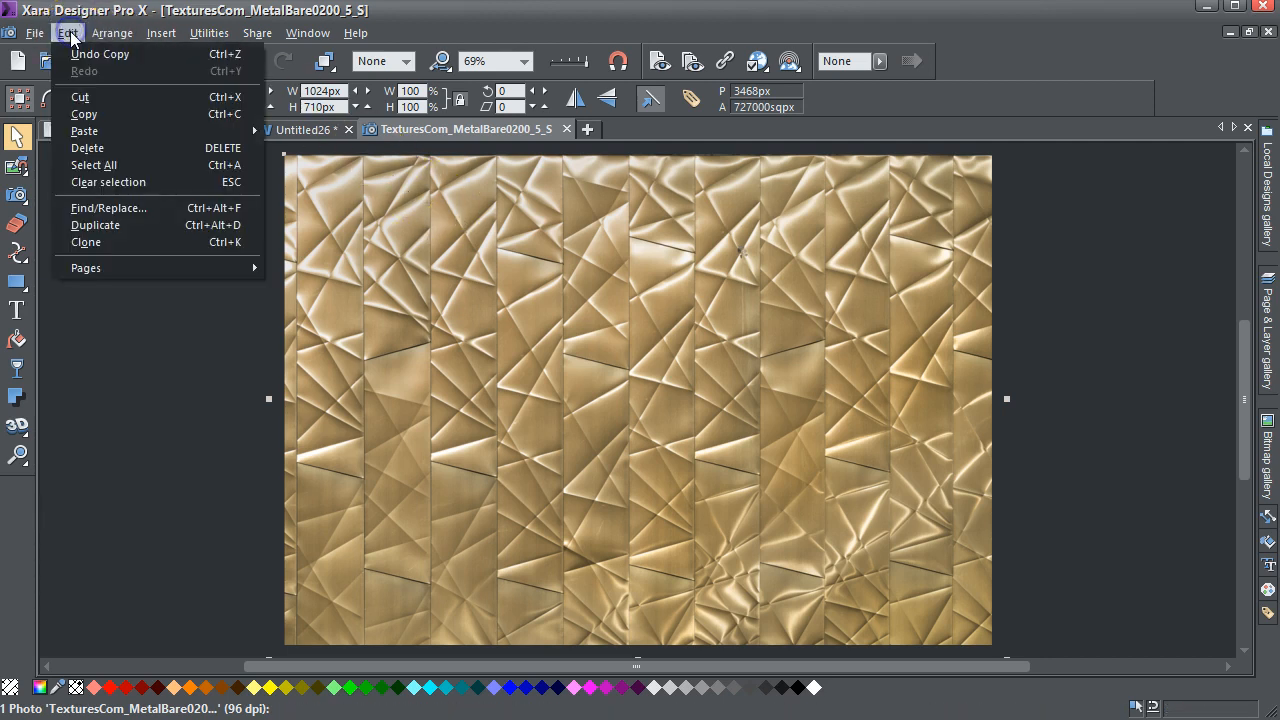
{"action": "left_click", "coordinate": [83, 116]}
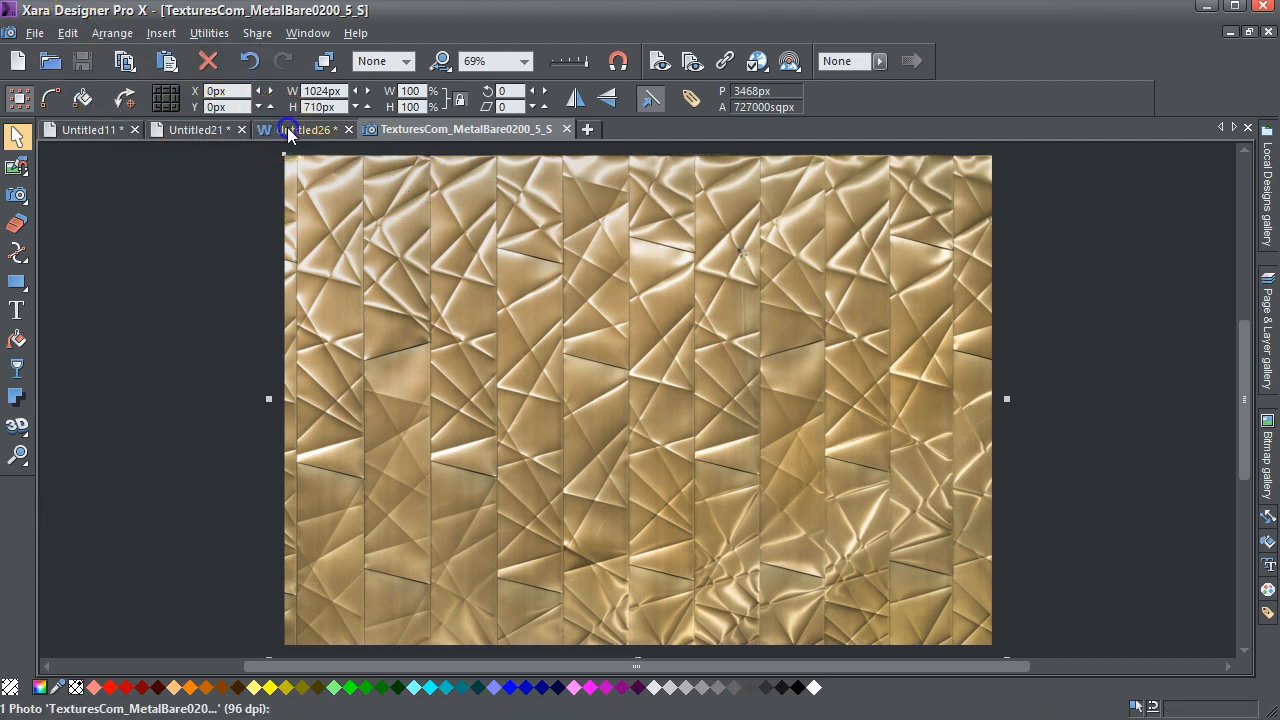
{"action": "left_click", "coordinate": [287, 127]}
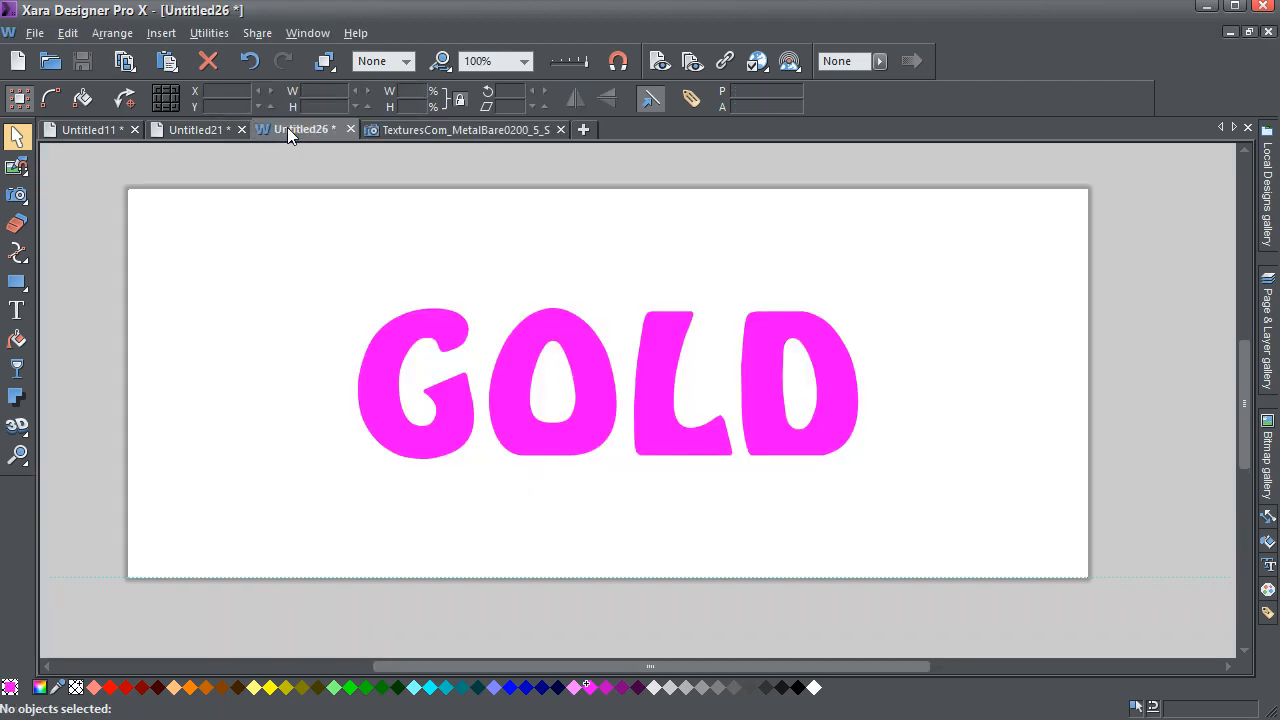
{"action": "key", "text": "ctrl+v"}
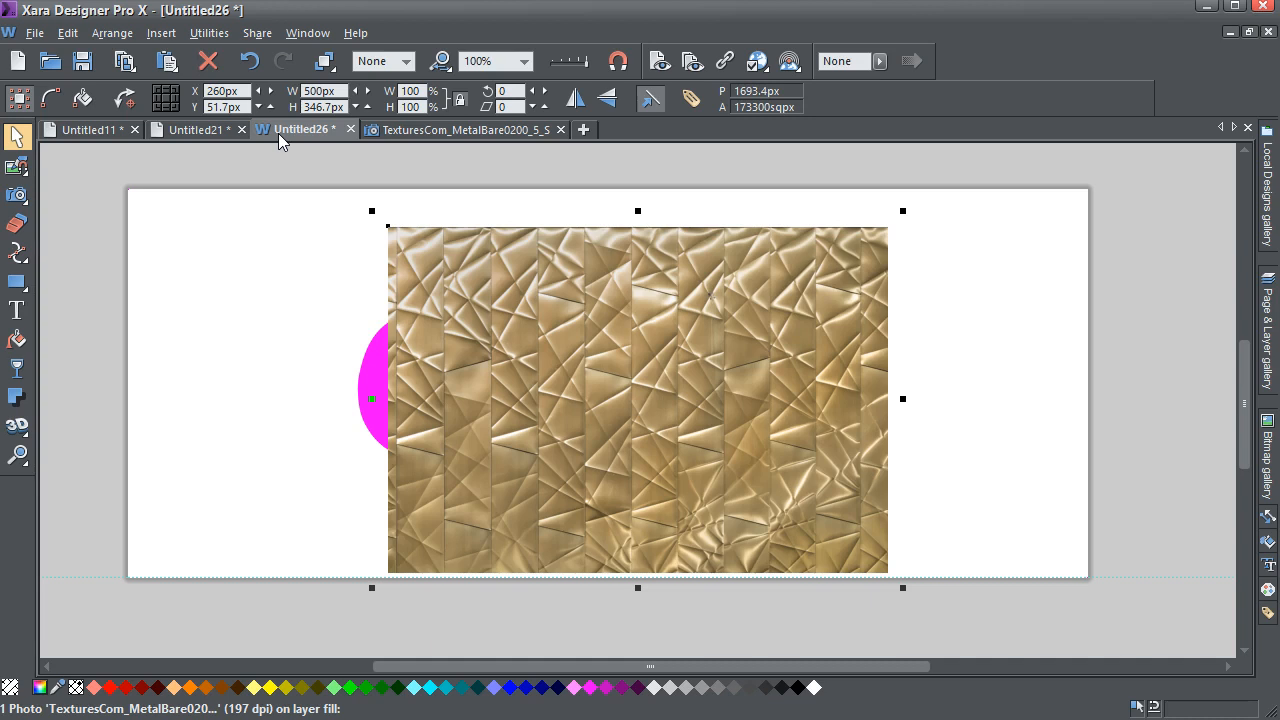
{"action": "key", "text": "ctrl+z"}
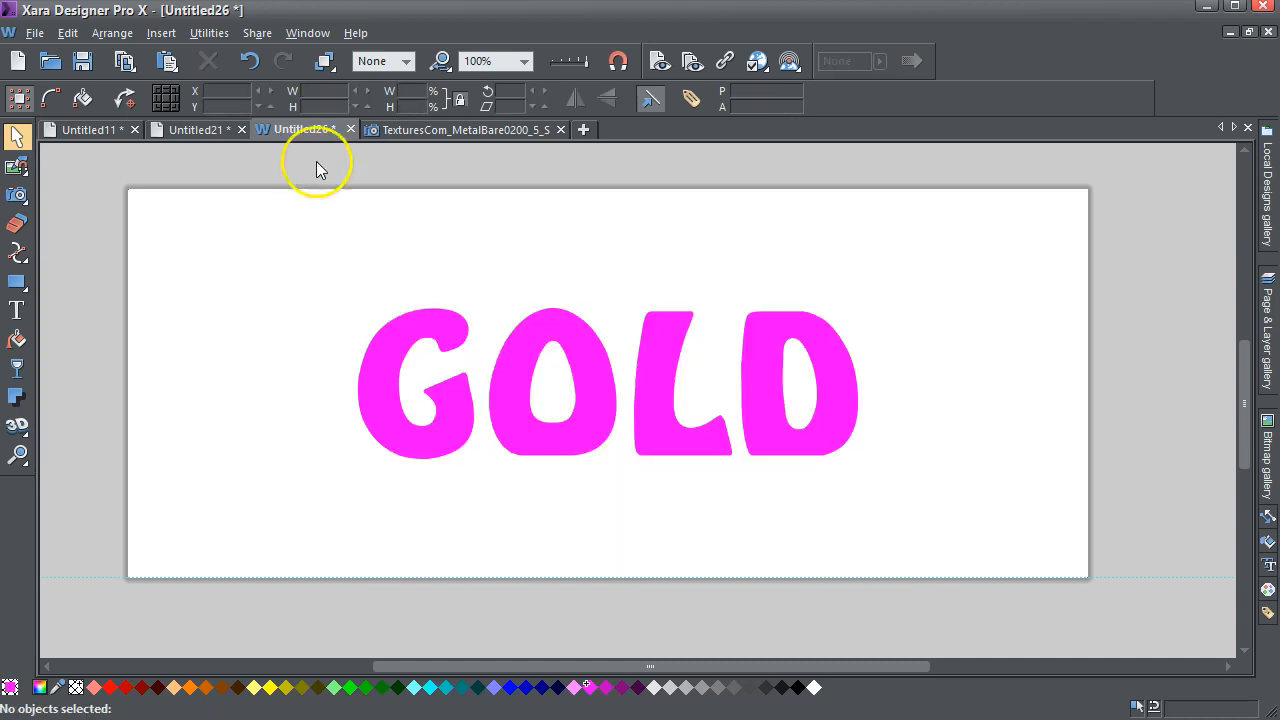
- Fill the GOLD shape on the fill layer with the TexturesCom_MetalBare0200_5_S.jpg bitmap
{"action": "left_click", "coordinate": [1267, 430]}
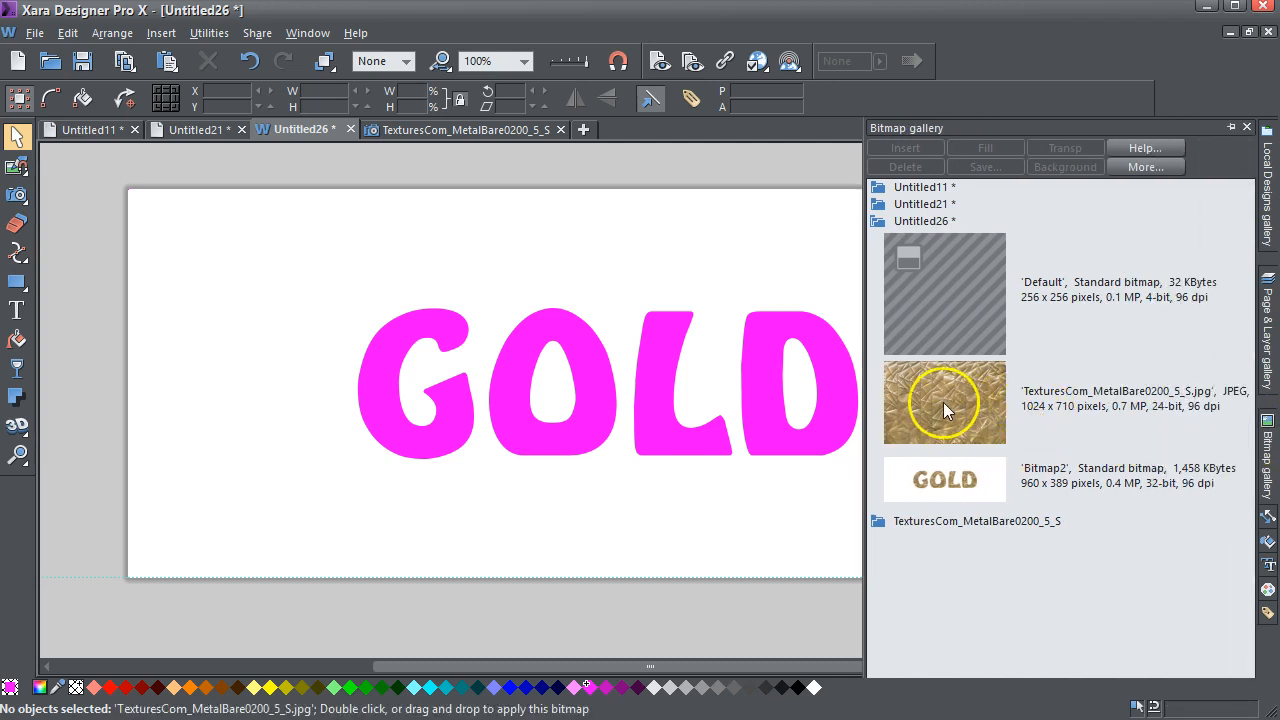
{"action": "left_click", "coordinate": [940, 401]}
{"action": "left_click_drag", "start_coordinate": [940, 401], "coordinate": [836, 373]}
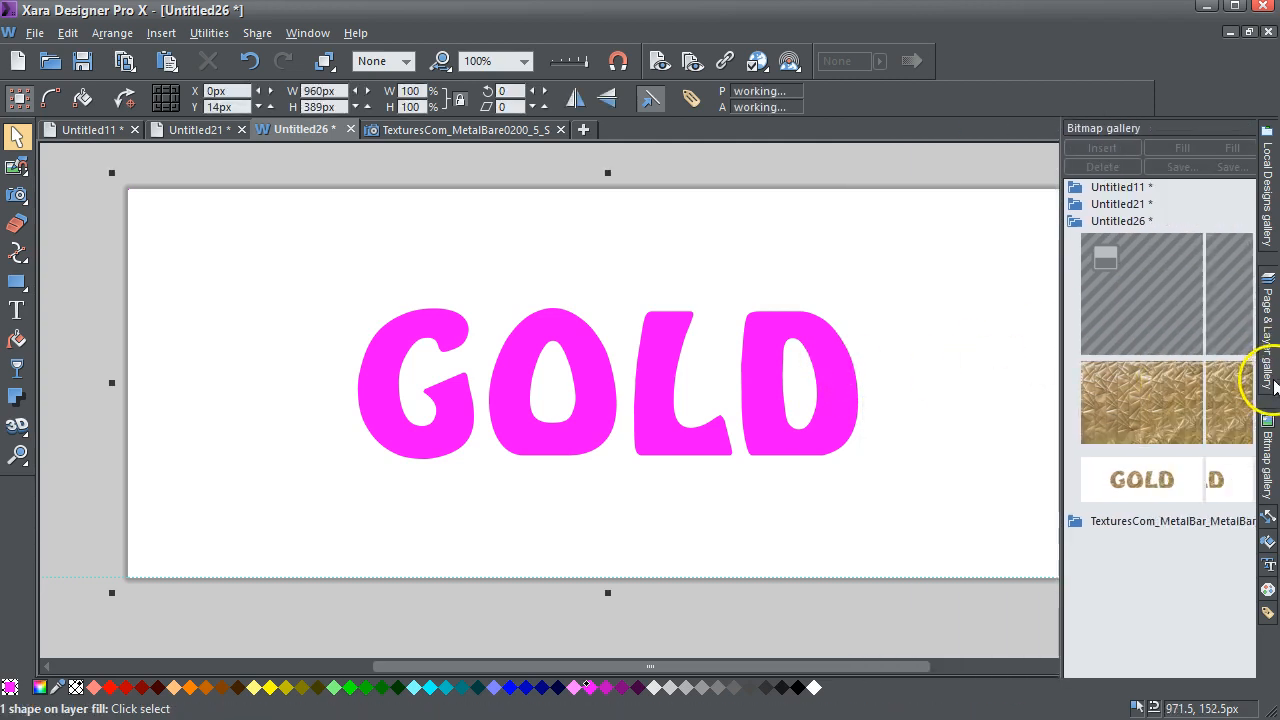
{"action": "left_click", "coordinate": [1267, 430]}
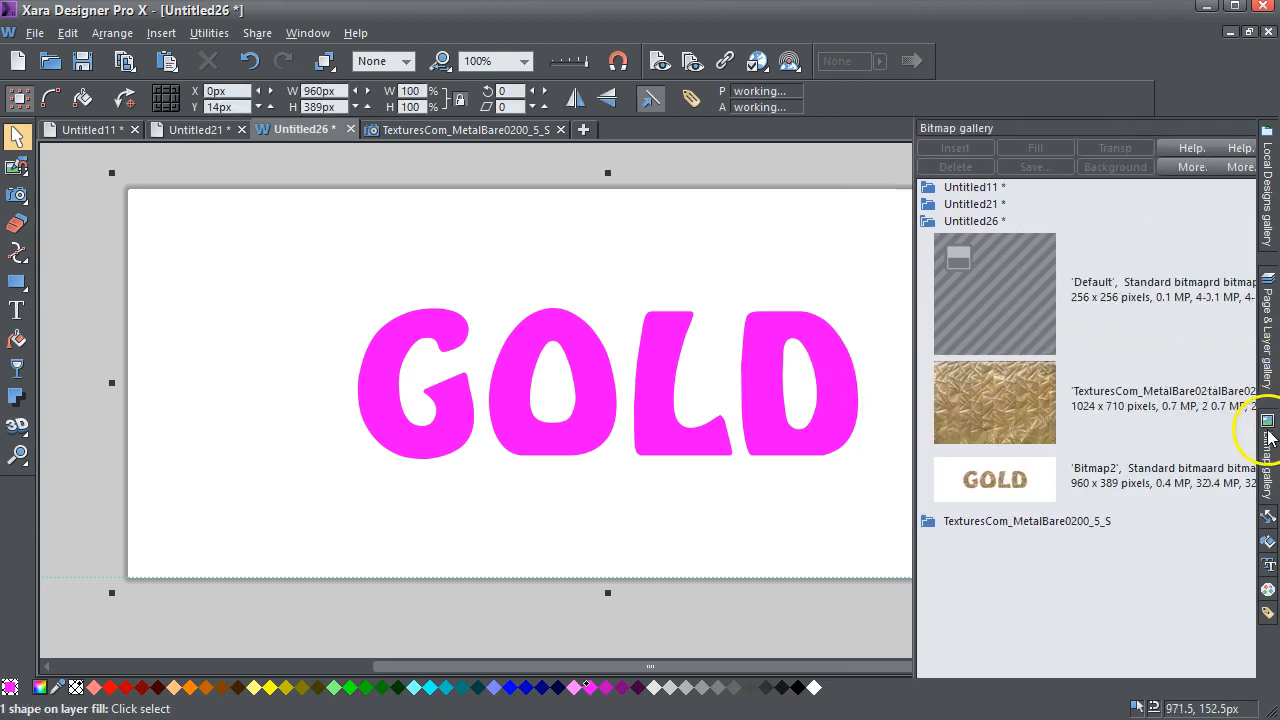
{"action": "left_click", "coordinate": [1000, 400]}
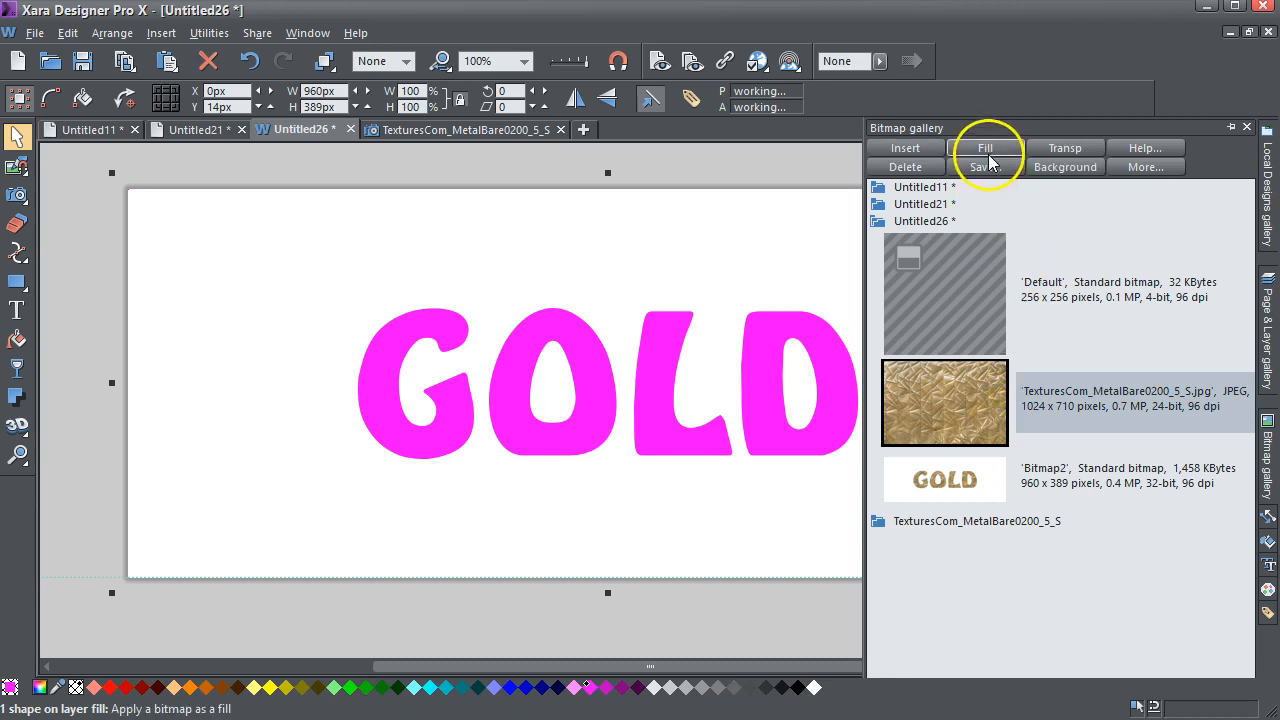
{"action": "left_click", "coordinate": [988, 155]}
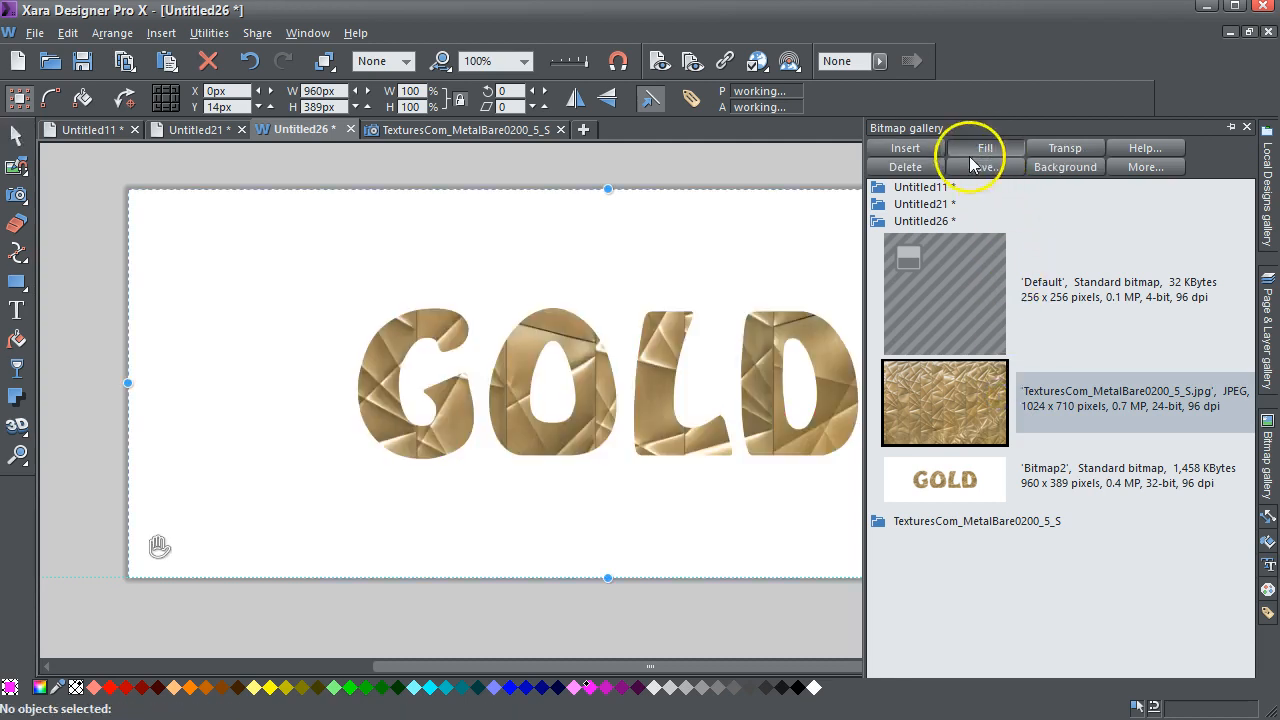
- Shift the bitmap fill's centre horizontally toward the gap between the L and the D with the Fill tool
{"action": "left_click", "coordinate": [16, 341]}
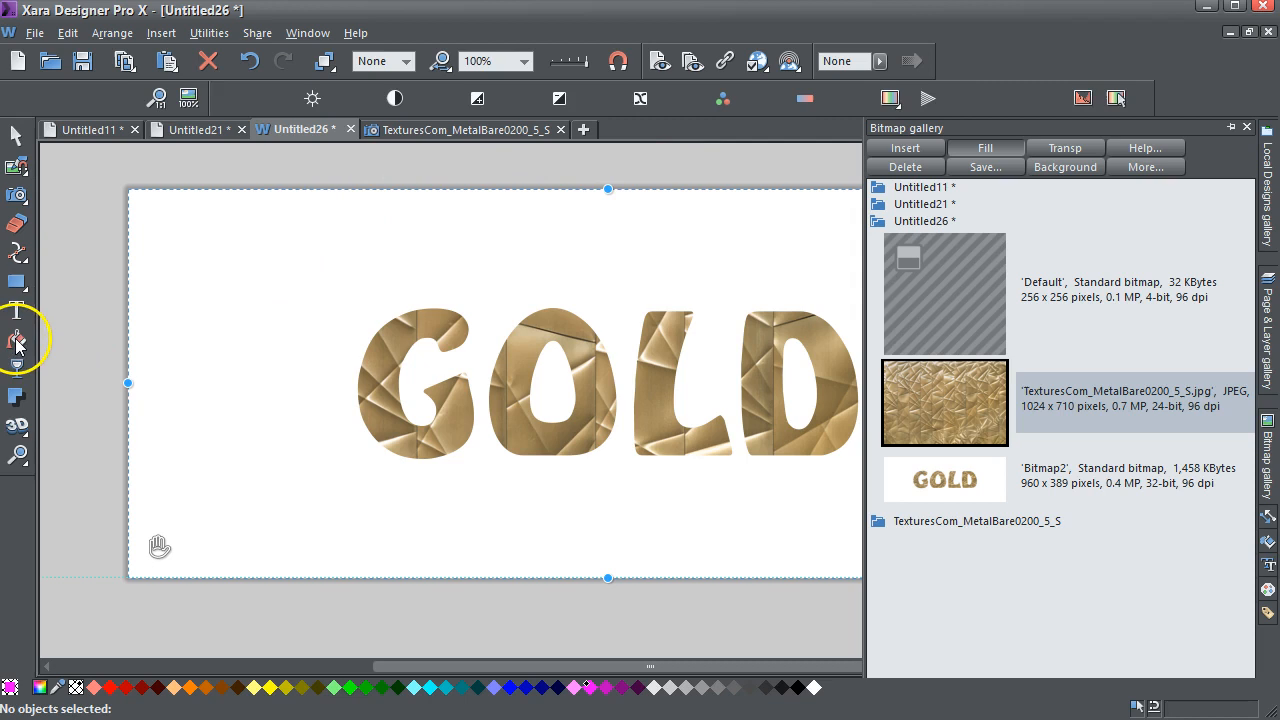
{"action": "left_click", "coordinate": [128, 329]}
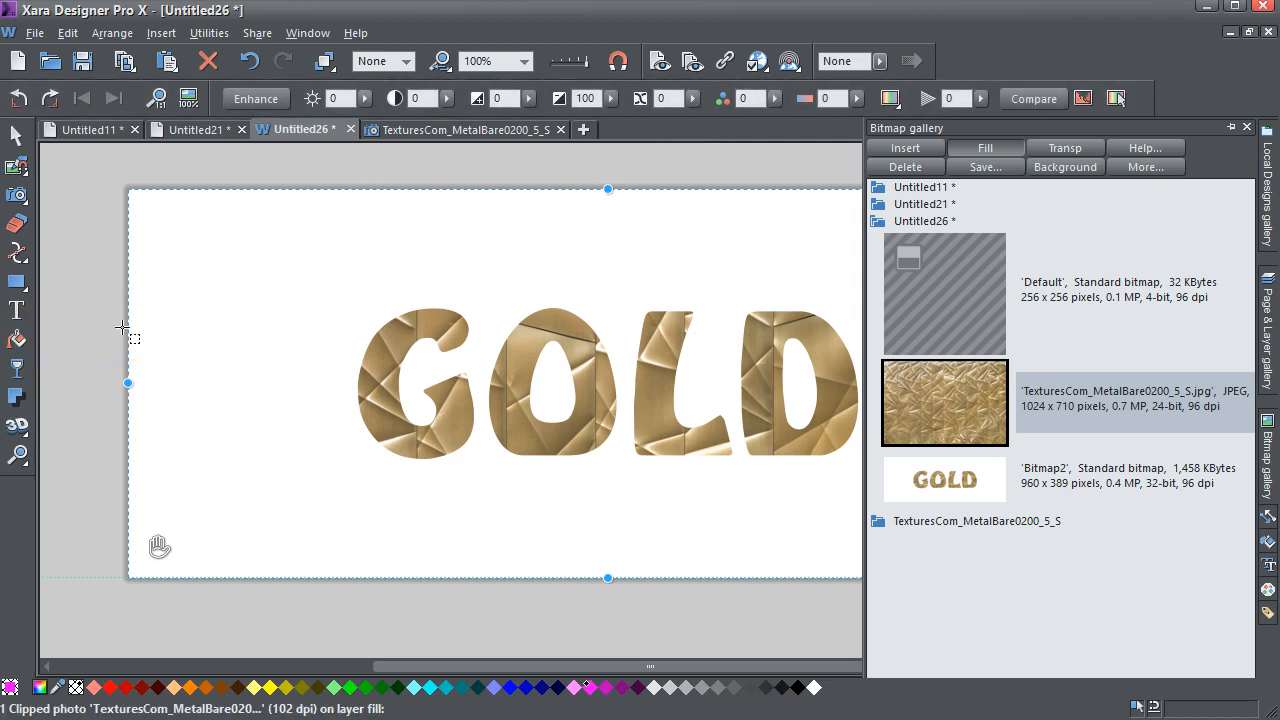
{"action": "left_click", "coordinate": [16, 341]}
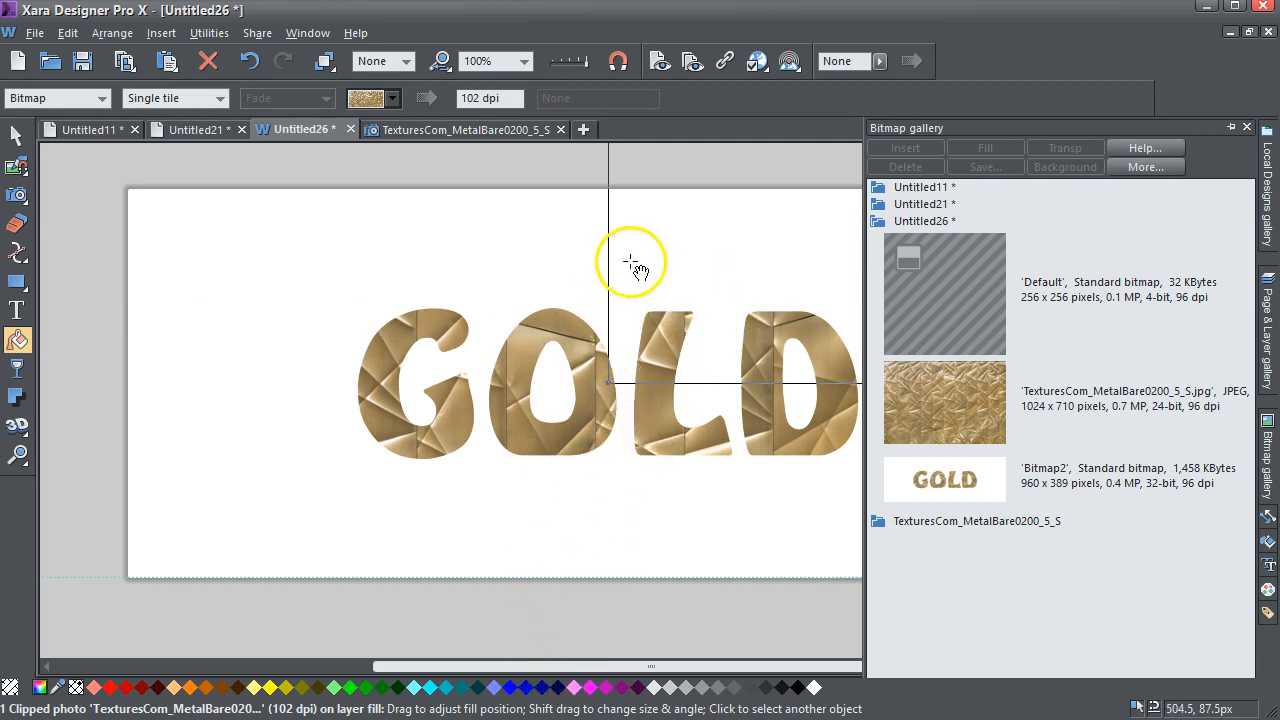
{"action": "left_click_drag", "start_coordinate": [586, 366], "coordinate": [660, 385]}
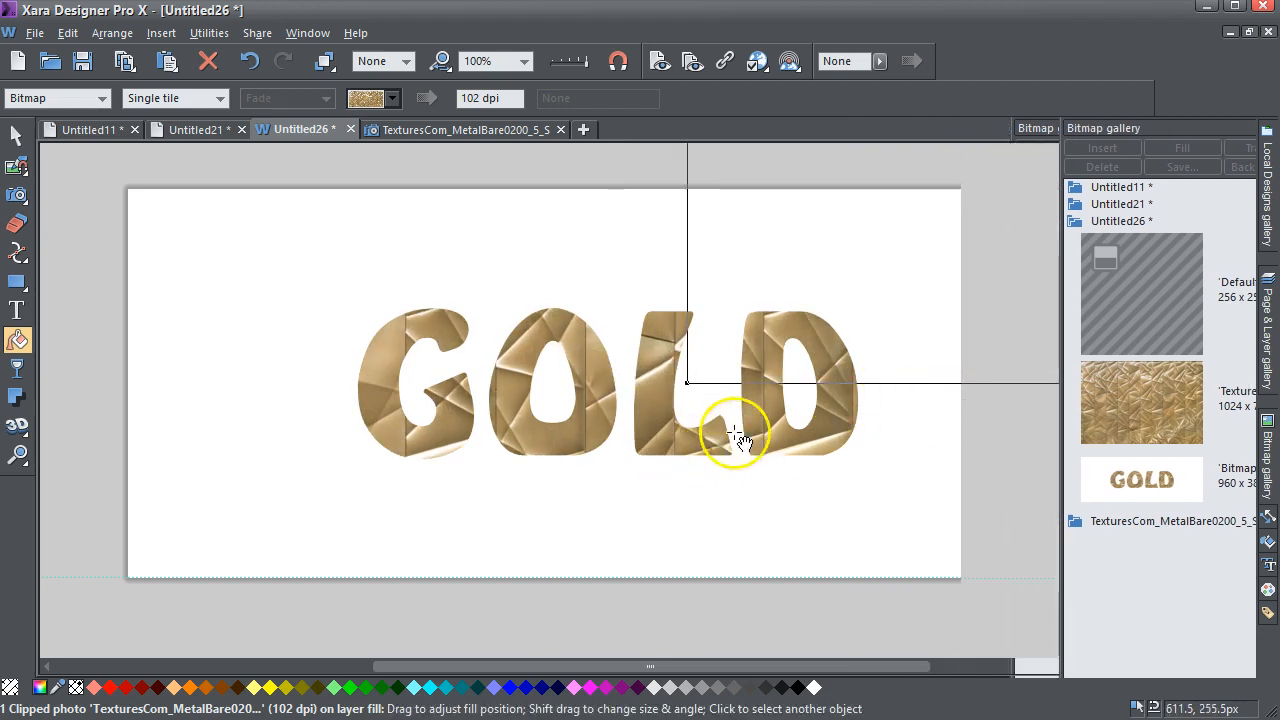
- Shrink the texture fill to about 139 dpi and reselect the GOLD shape as an object
{"action": "left_click_drag", "start_coordinate": [586, 666], "coordinate": [663, 666]}
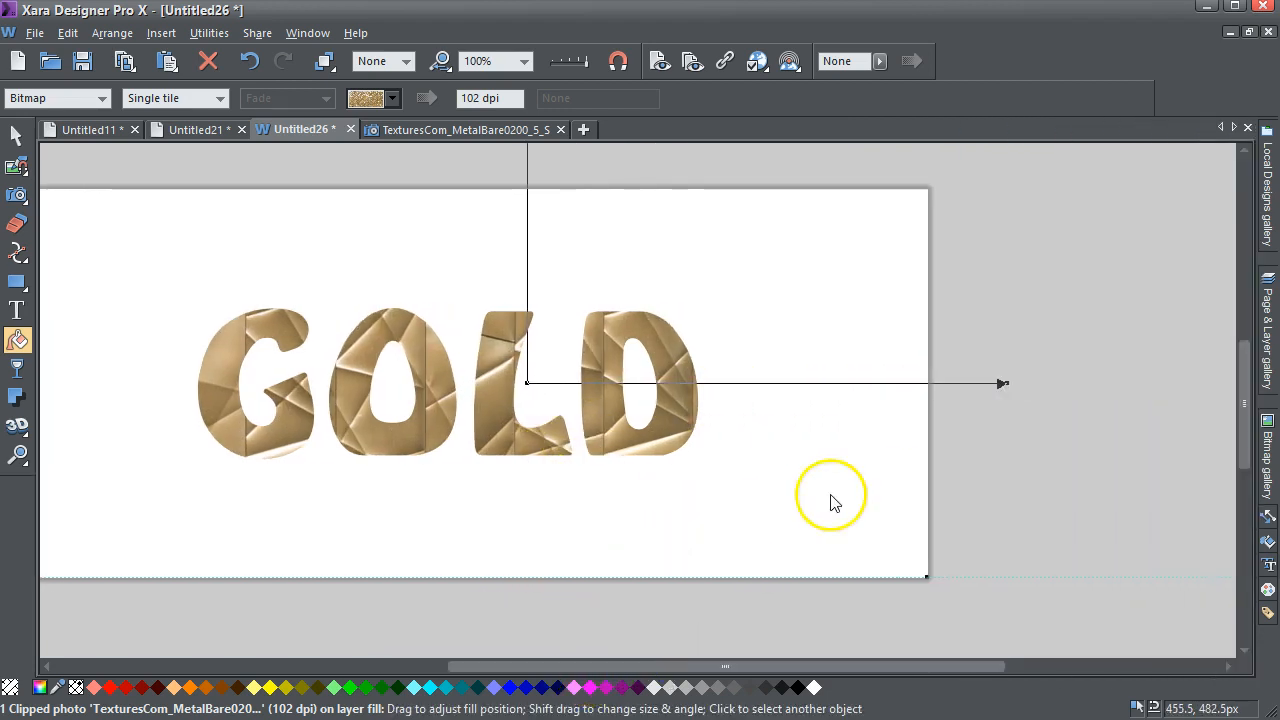
{"action": "left_click_drag", "start_coordinate": [1001, 383], "coordinate": [878, 386]}
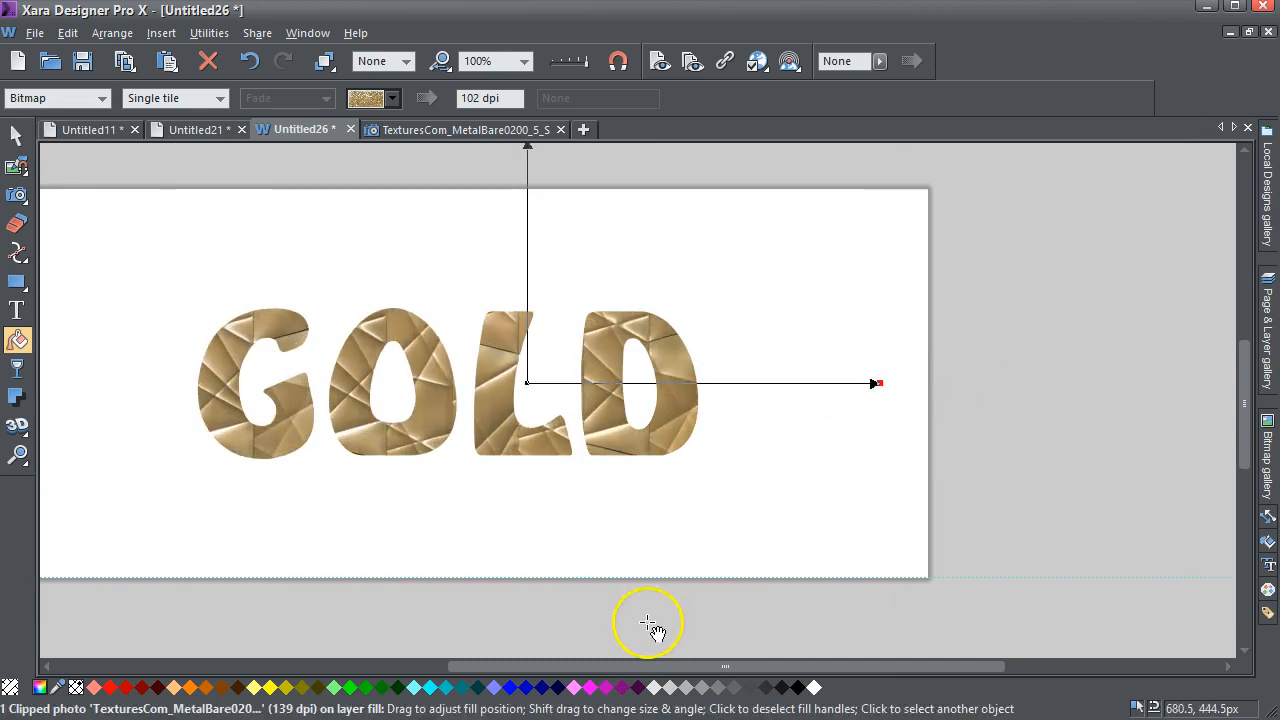
{"action": "left_click_drag", "start_coordinate": [679, 668], "coordinate": [571, 667]}
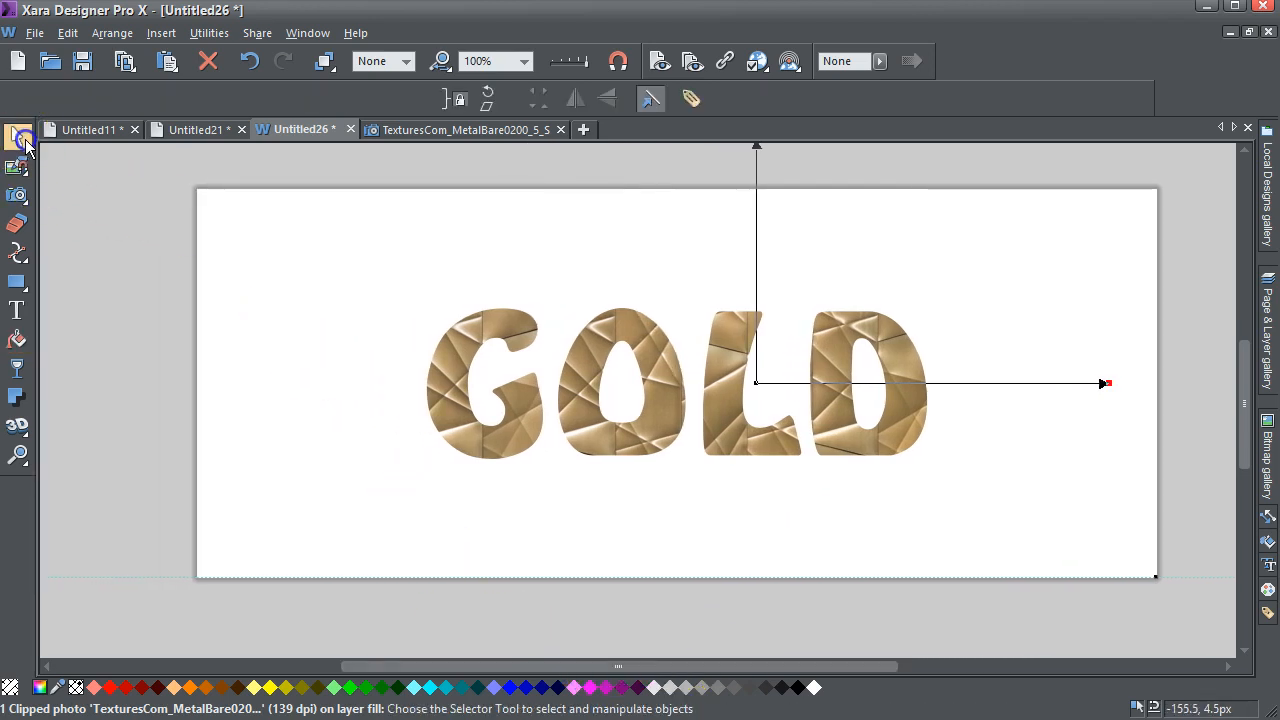
{"action": "left_click", "coordinate": [16, 136]}
{"action": "left_click", "coordinate": [178, 306]}
{"action": "left_click", "coordinate": [443, 327]}
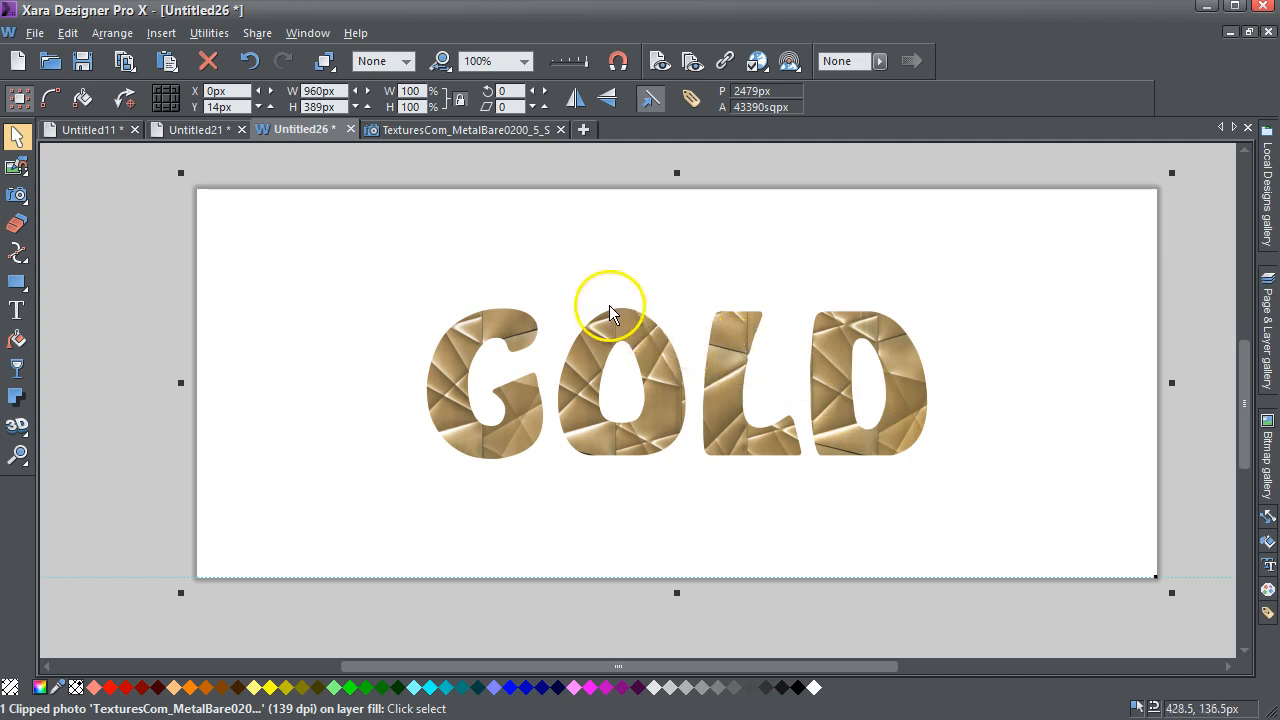
- Export the selected textured GOLD shape as texture2use.png in the ! 1-Temp-Images folder, using true color with alpha at 960 by 389 pixels
{"action": "left_click", "coordinate": [34, 33]}
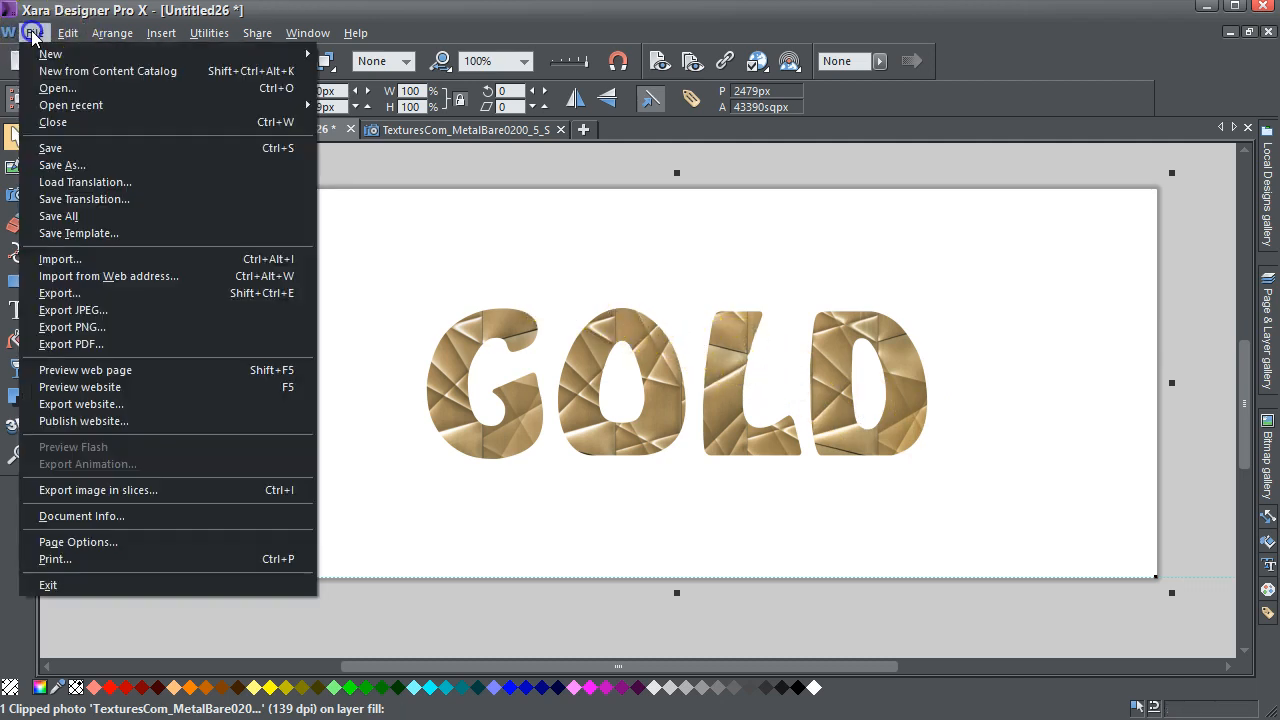
{"action": "left_click", "coordinate": [70, 330]}
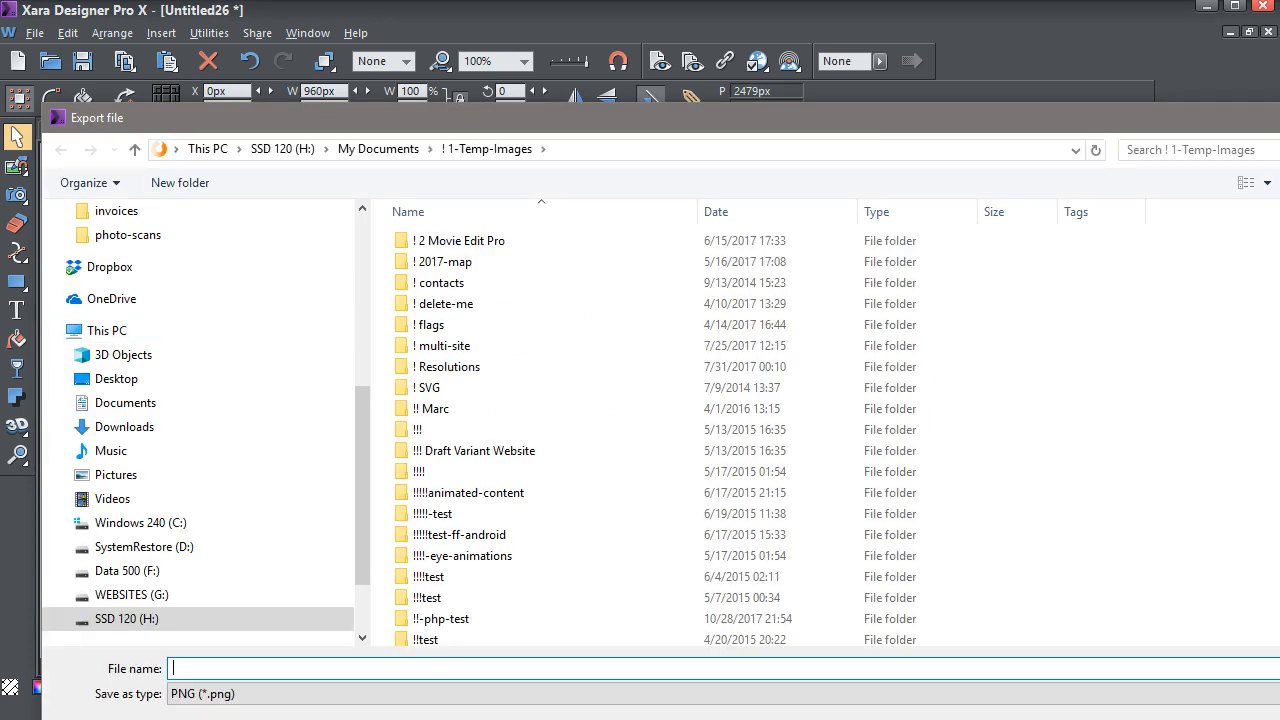
{"action": "type", "text": "text"}
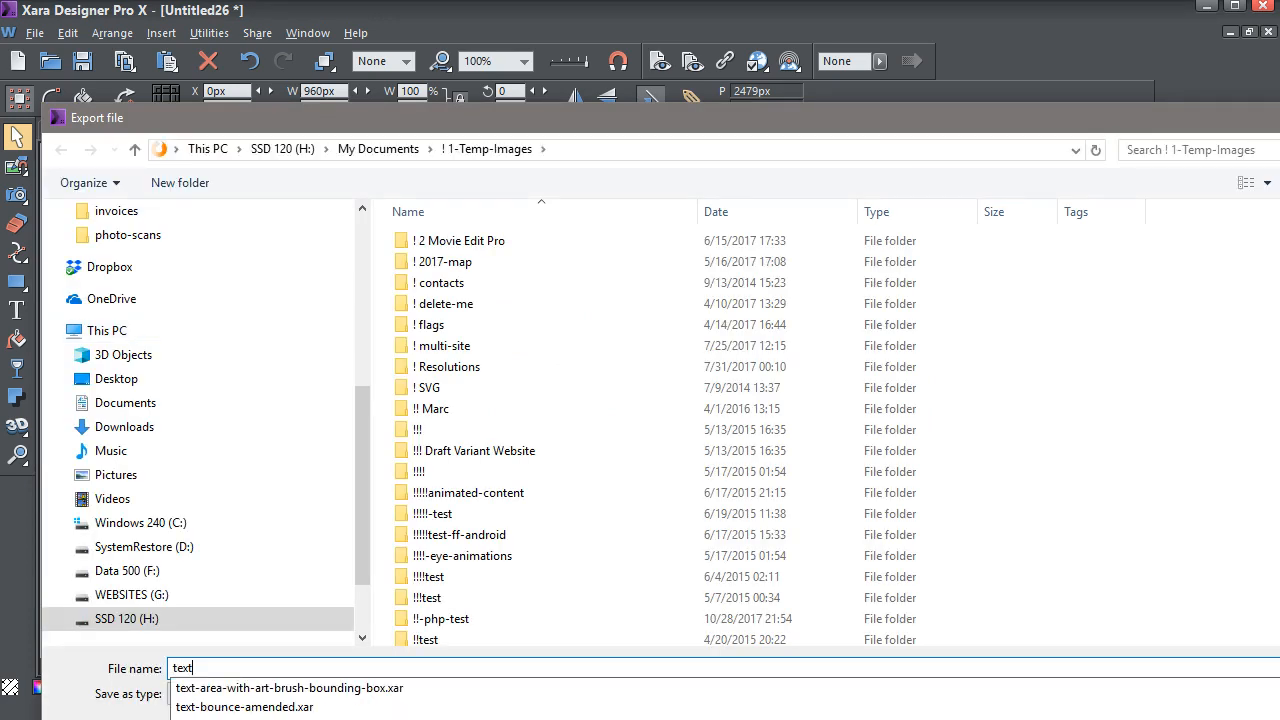
{"action": "type", "text": "u"}
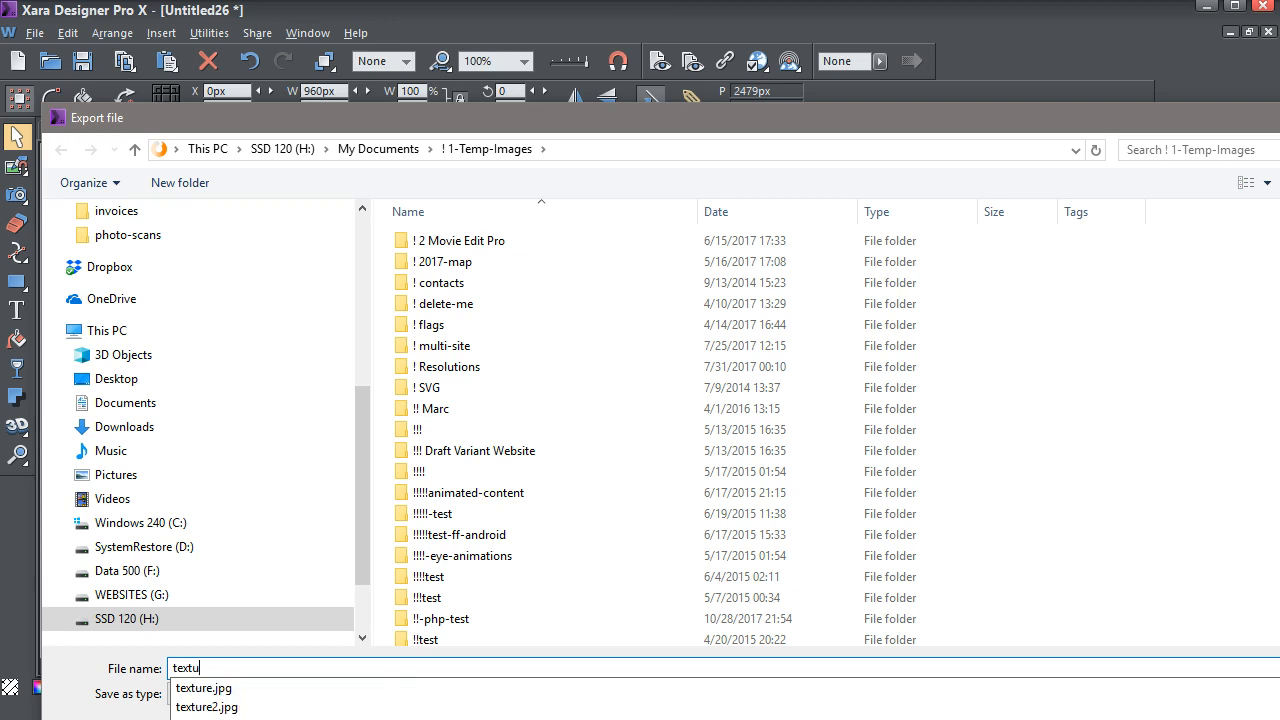
{"action": "type", "text": "re2use"}
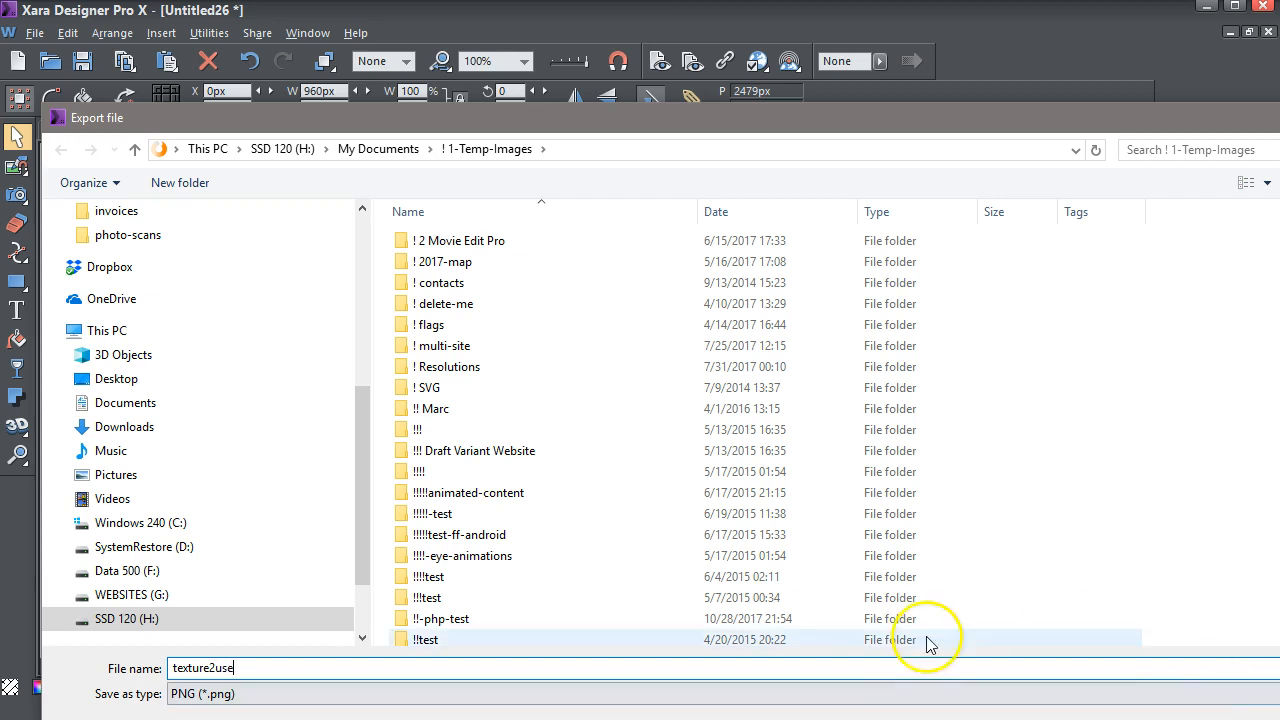
{"action": "left_click_drag", "start_coordinate": [294, 670], "coordinate": [170, 668]}
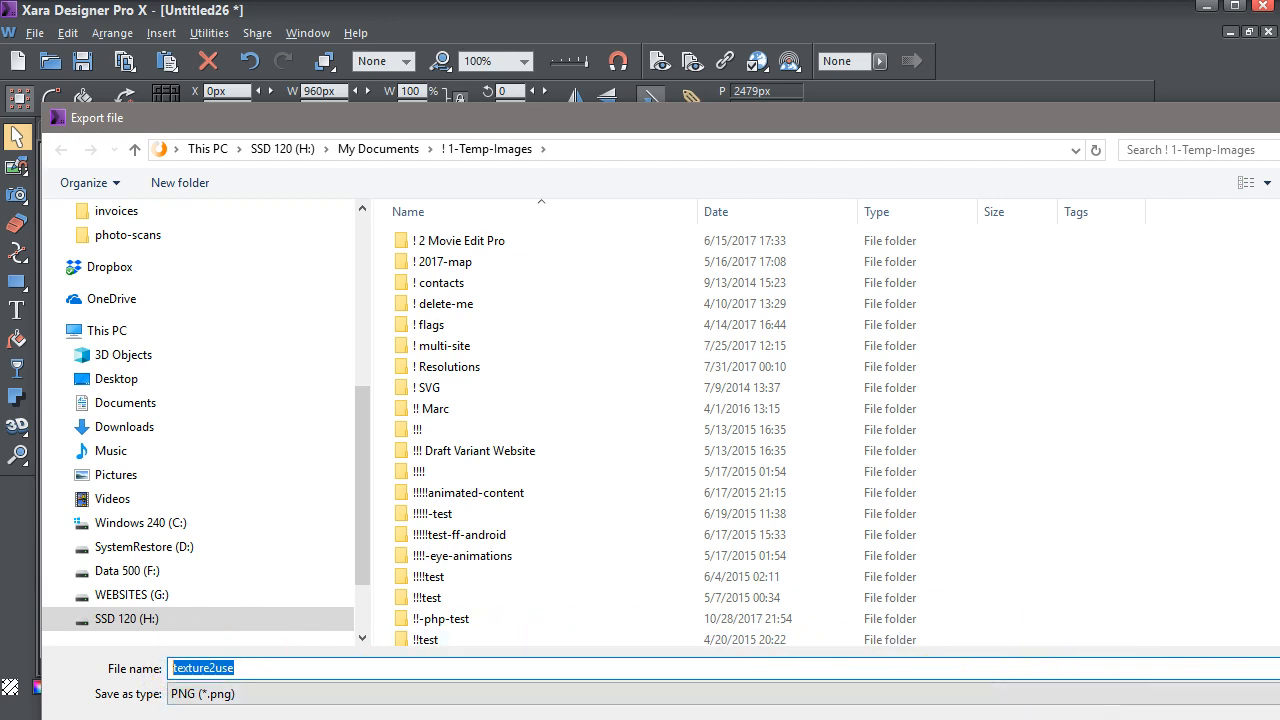
{"action": "key", "text": "Return"}
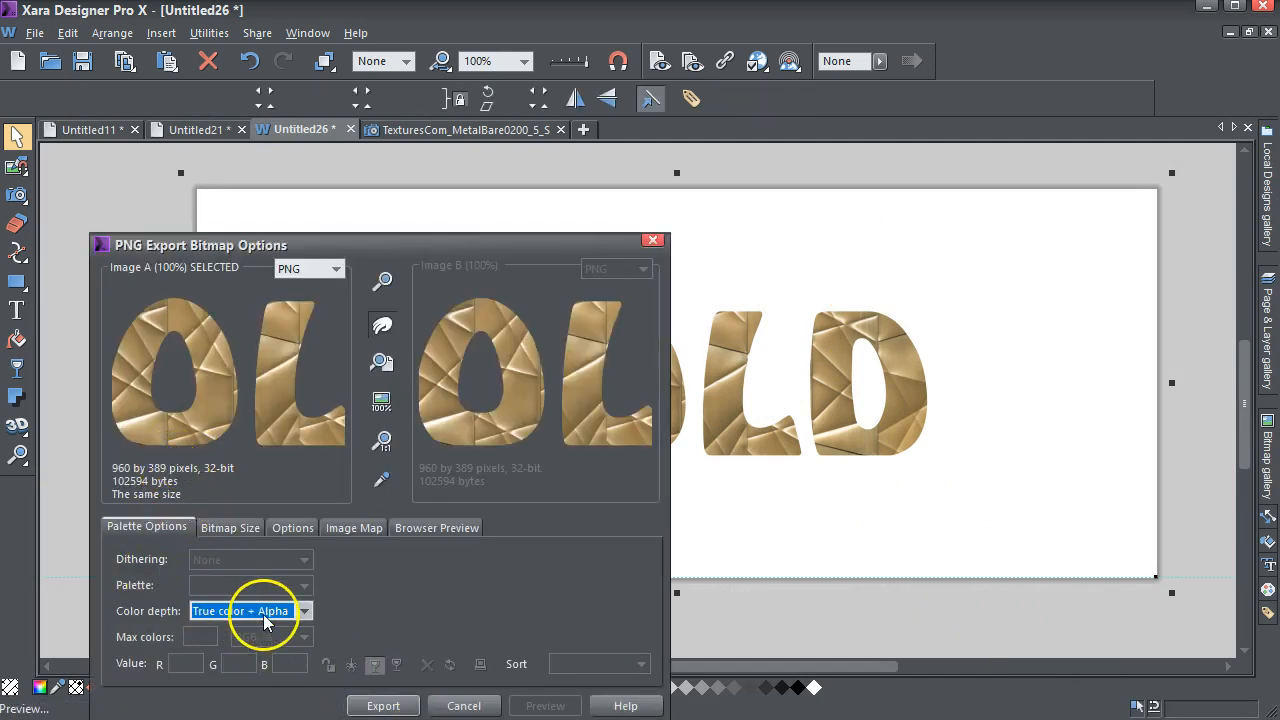
{"action": "left_click", "coordinate": [240, 528]}
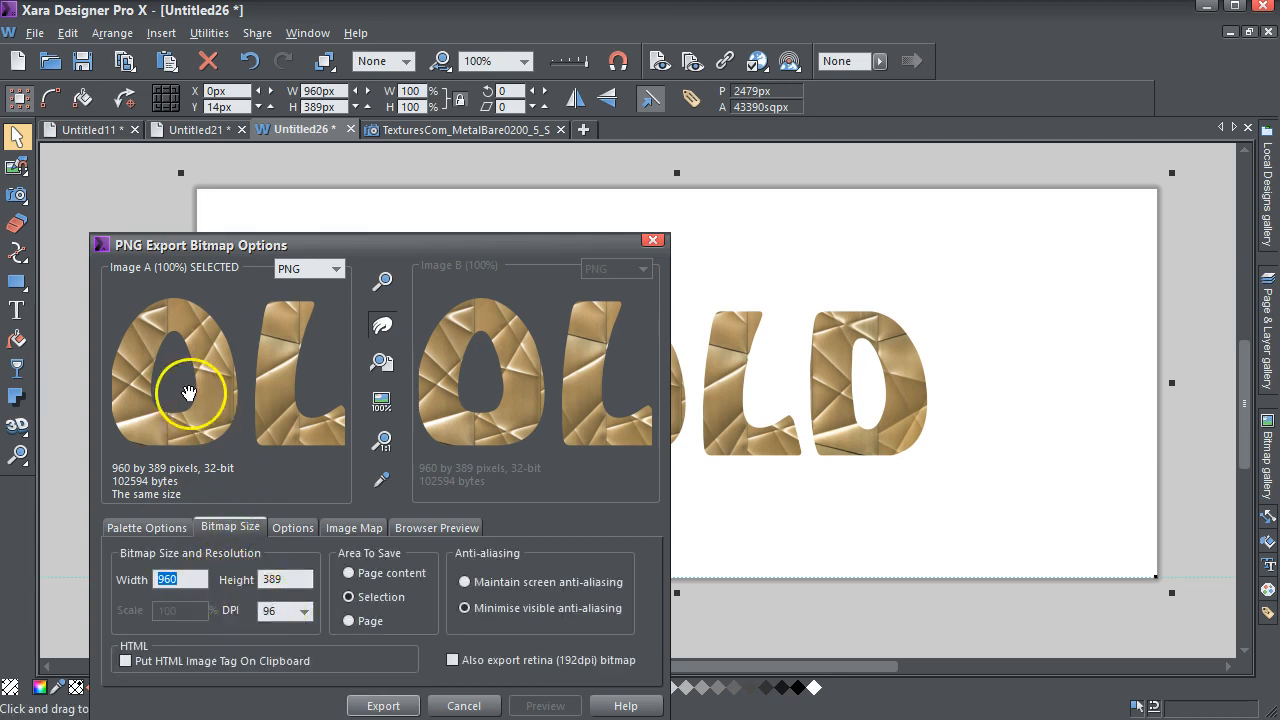
{"action": "double_click", "coordinate": [168, 579]}
{"action": "left_click", "coordinate": [385, 706]}
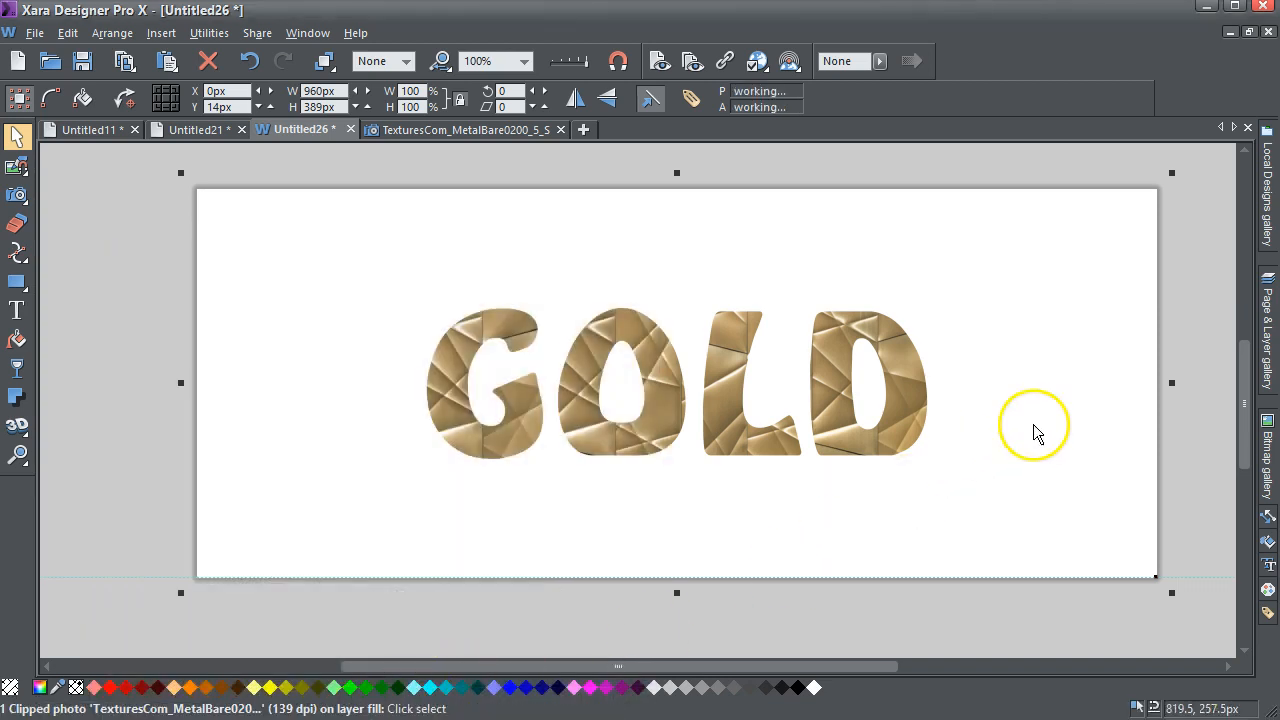
- Hide and lock the fill layer, and make the MouseOff layer visible and editable
{"action": "left_click", "coordinate": [1270, 316]}
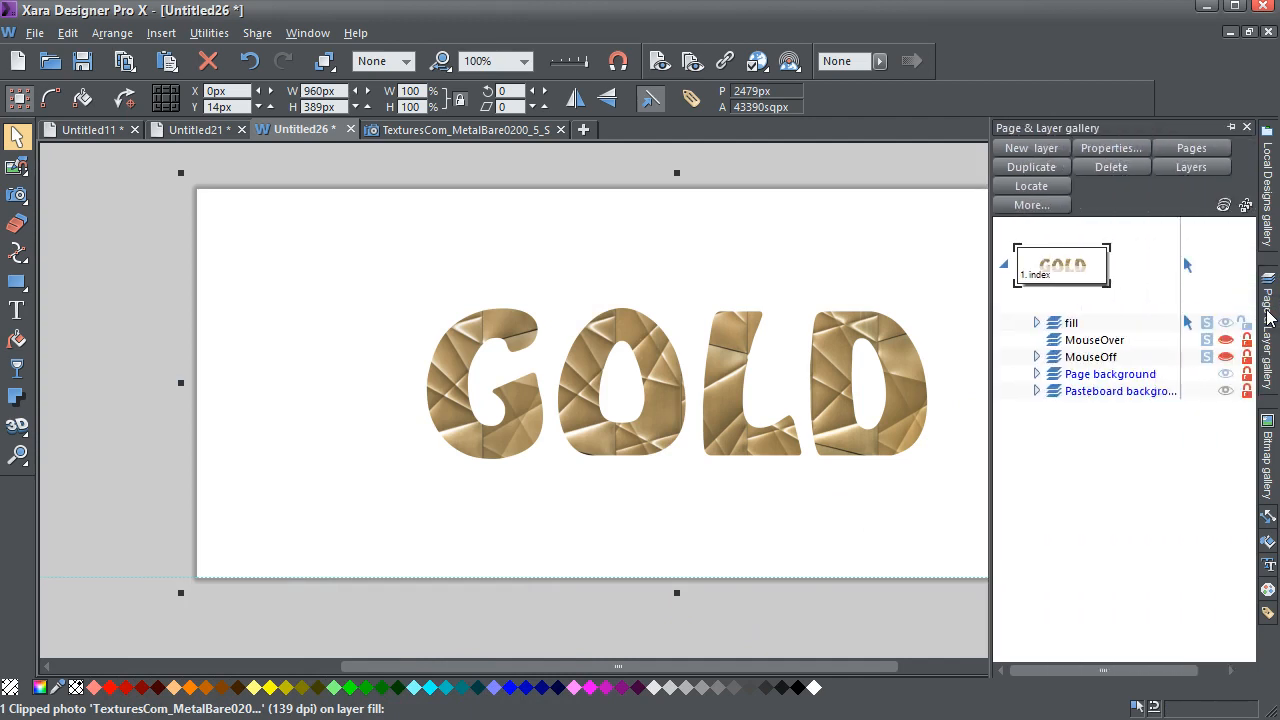
{"action": "left_click", "coordinate": [1225, 338]}
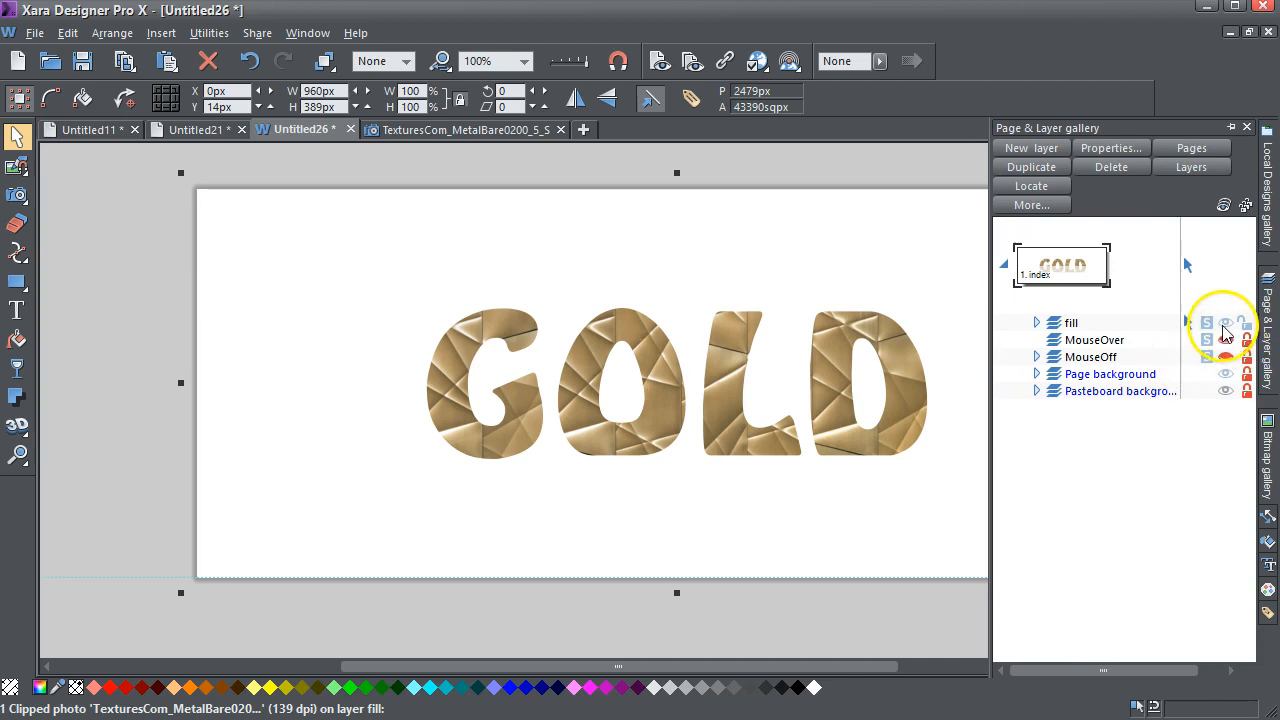
{"action": "left_click", "coordinate": [1224, 323]}
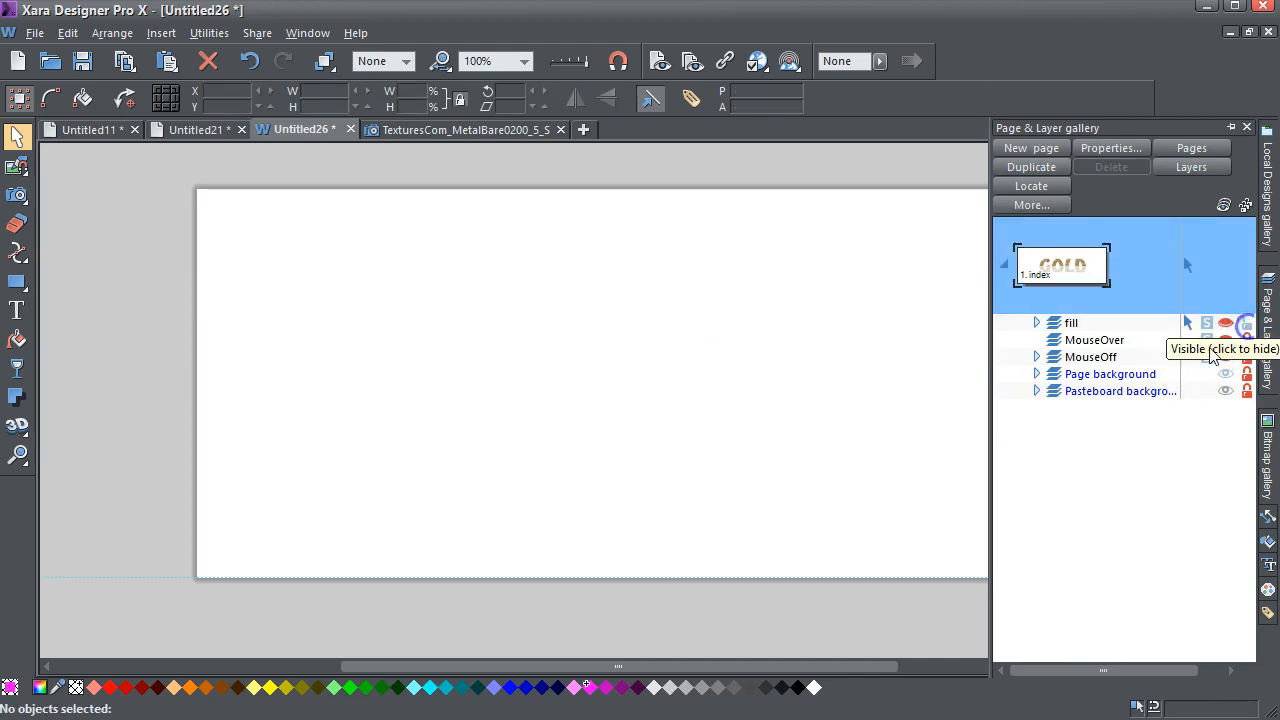
{"action": "left_click", "coordinate": [1212, 358]}
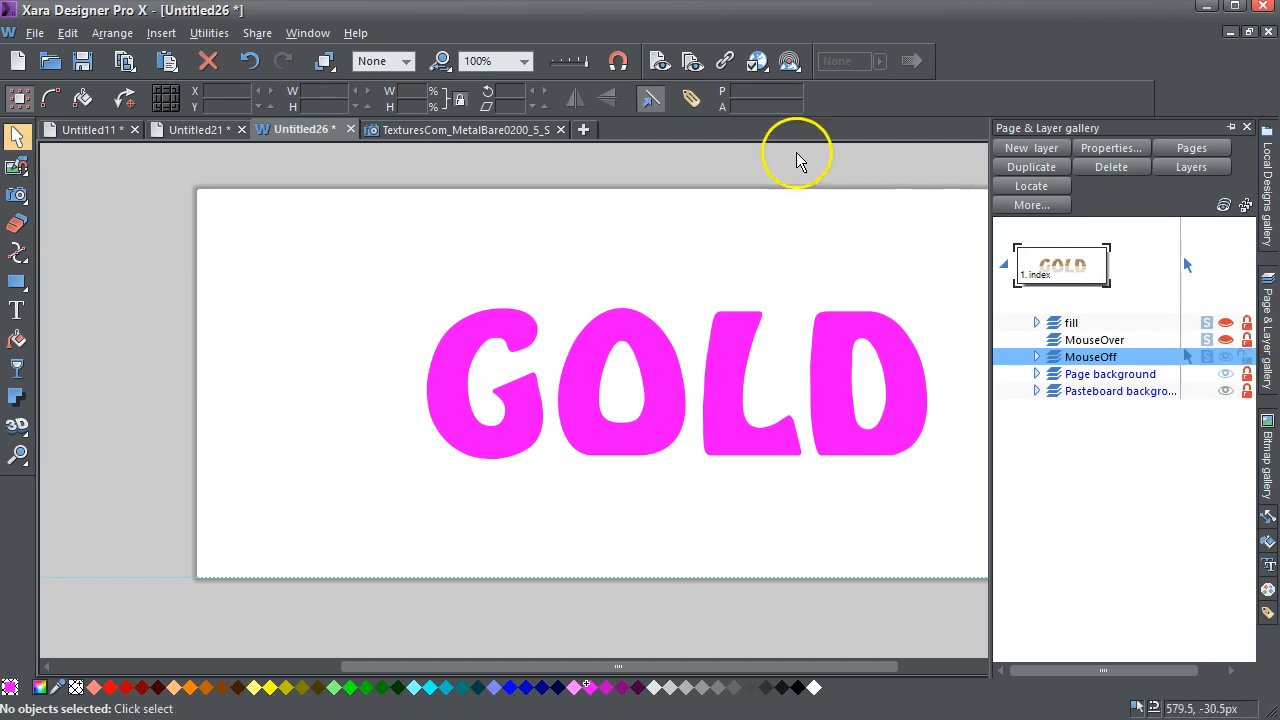
- Copy the magenta GOLD shape from the MouseOff layer and switch to Xara 3D Maker 7
{"action": "left_click", "coordinate": [752, 347]}
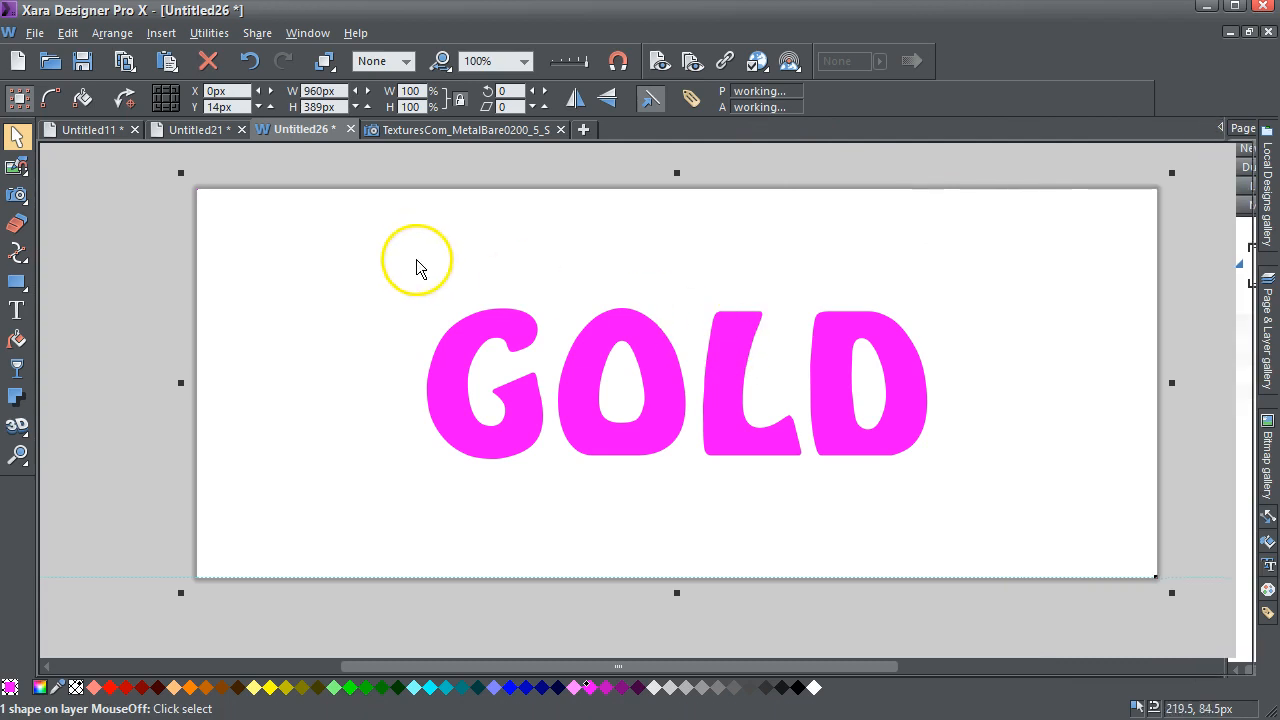
{"action": "left_click", "coordinate": [67, 35]}
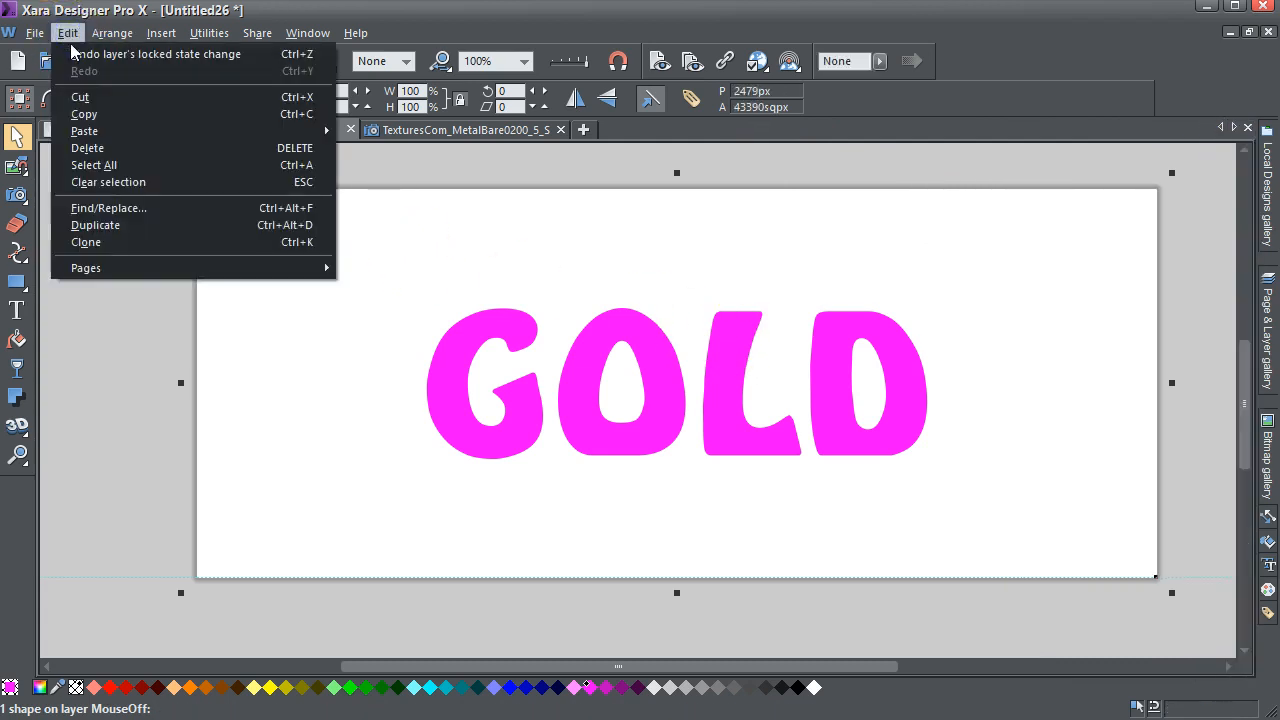
{"action": "left_click", "coordinate": [76, 114]}
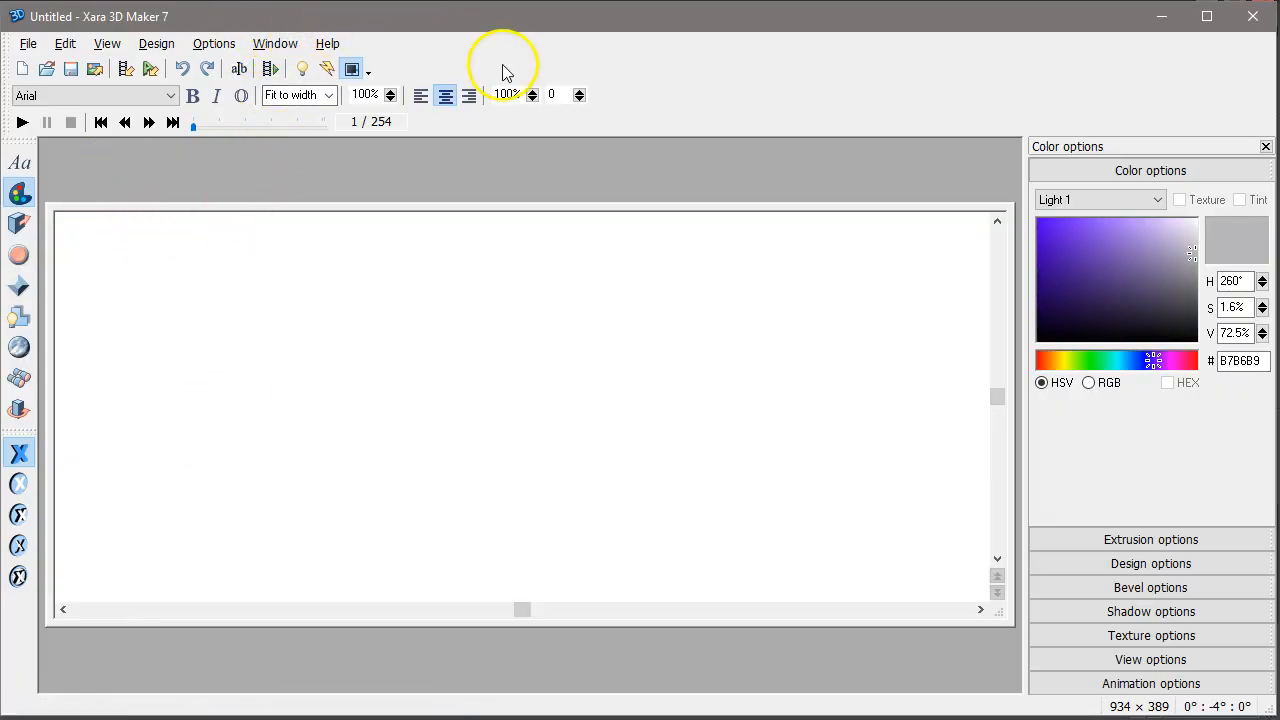
- Review the frame's width and height without changing them, and paste the copied GOLD shape into the empty 3D document
{"action": "left_click", "coordinate": [1161, 18]}
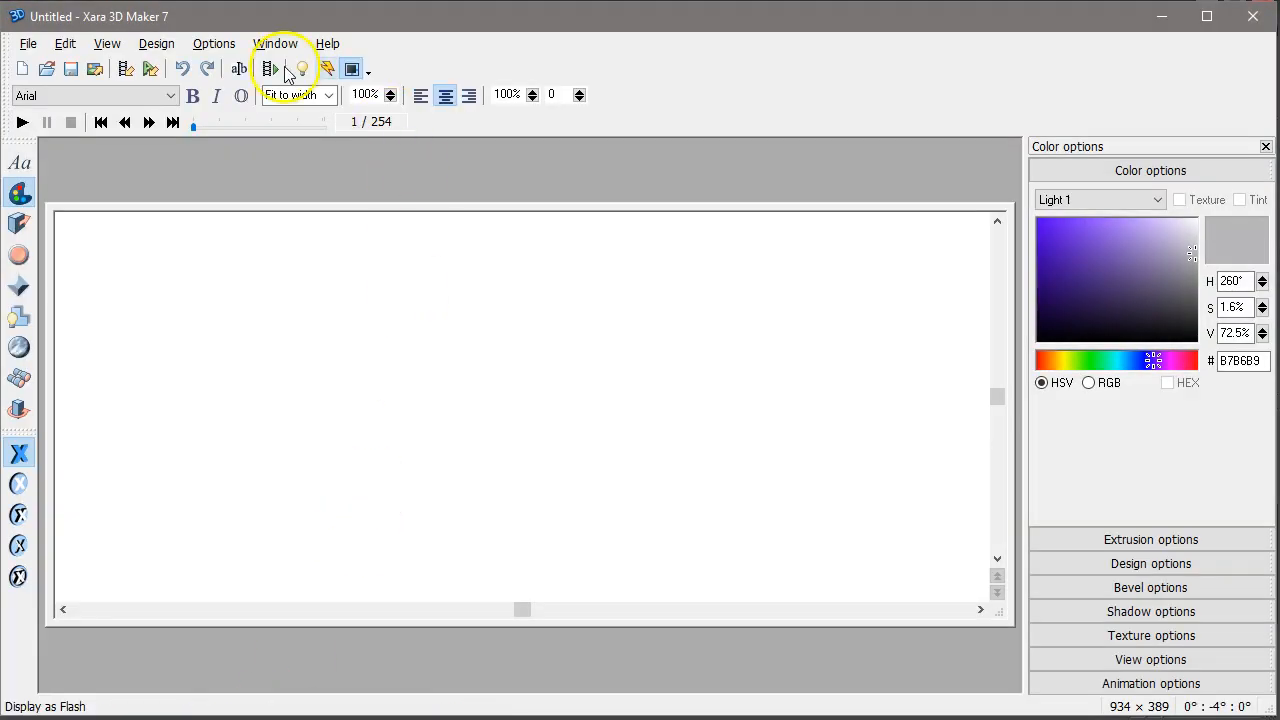
{"action": "left_click", "coordinate": [270, 48]}
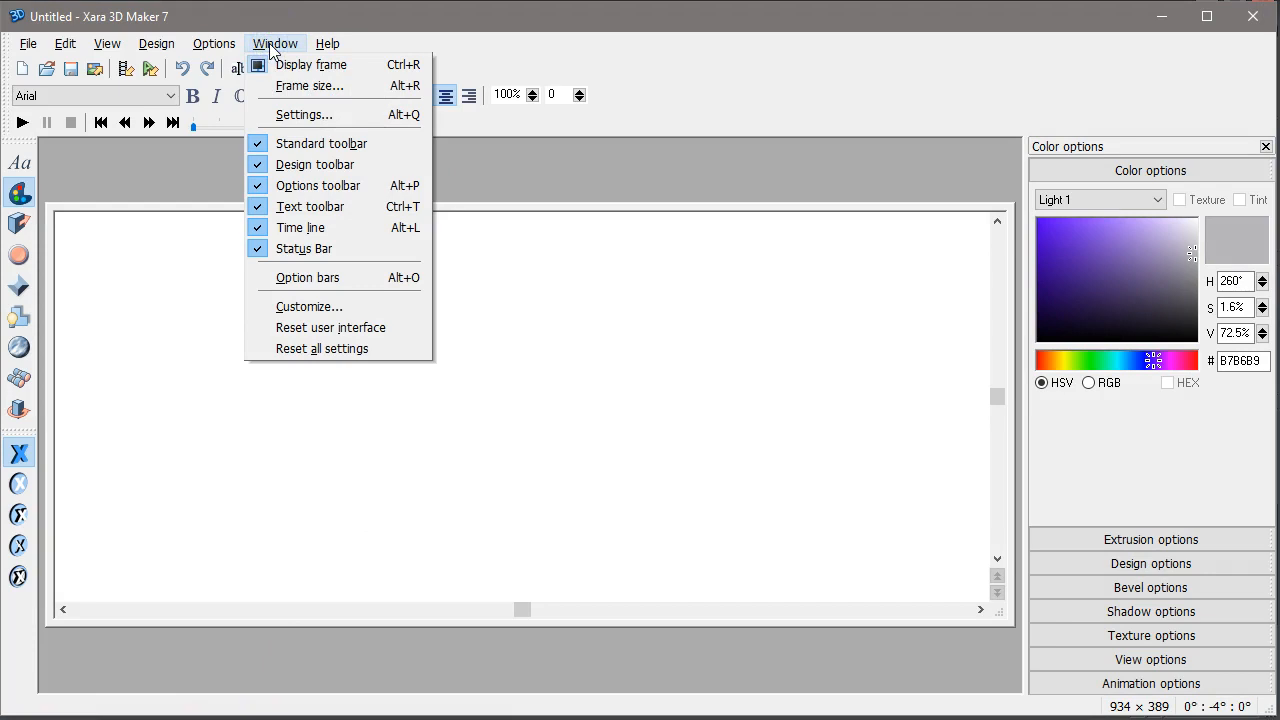
{"action": "left_click", "coordinate": [300, 86]}
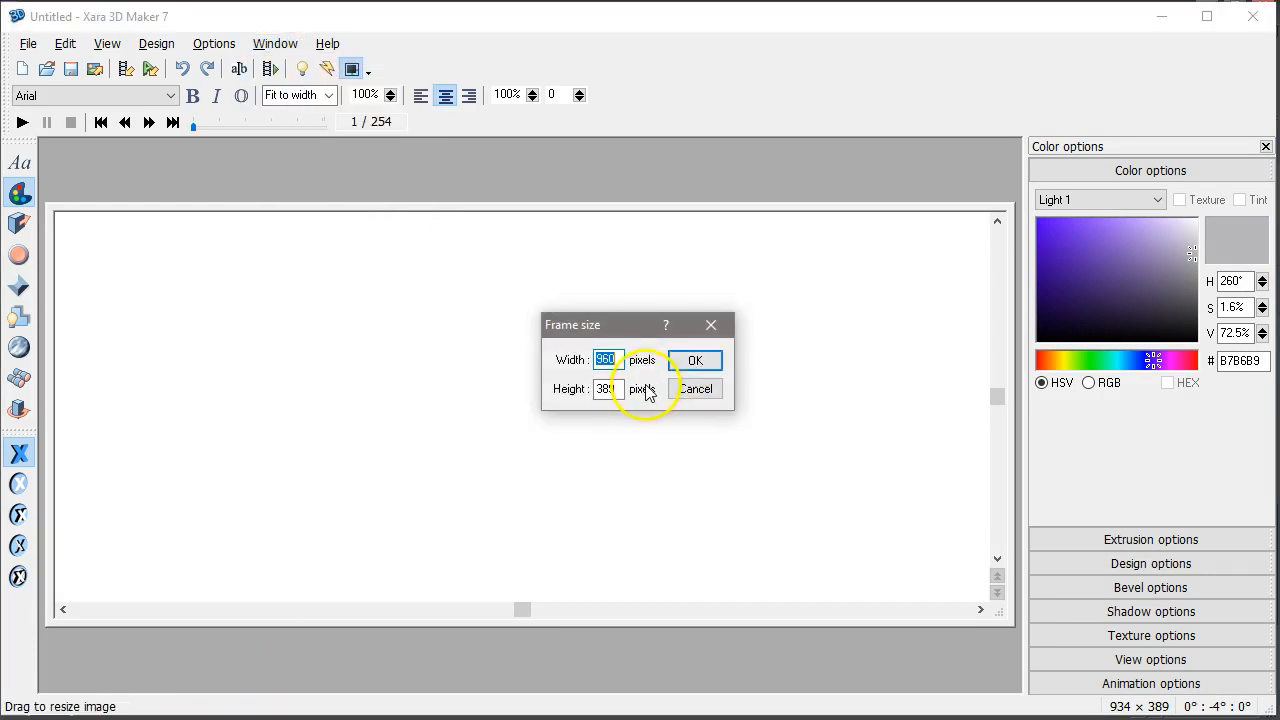
{"action": "left_click", "coordinate": [700, 392]}
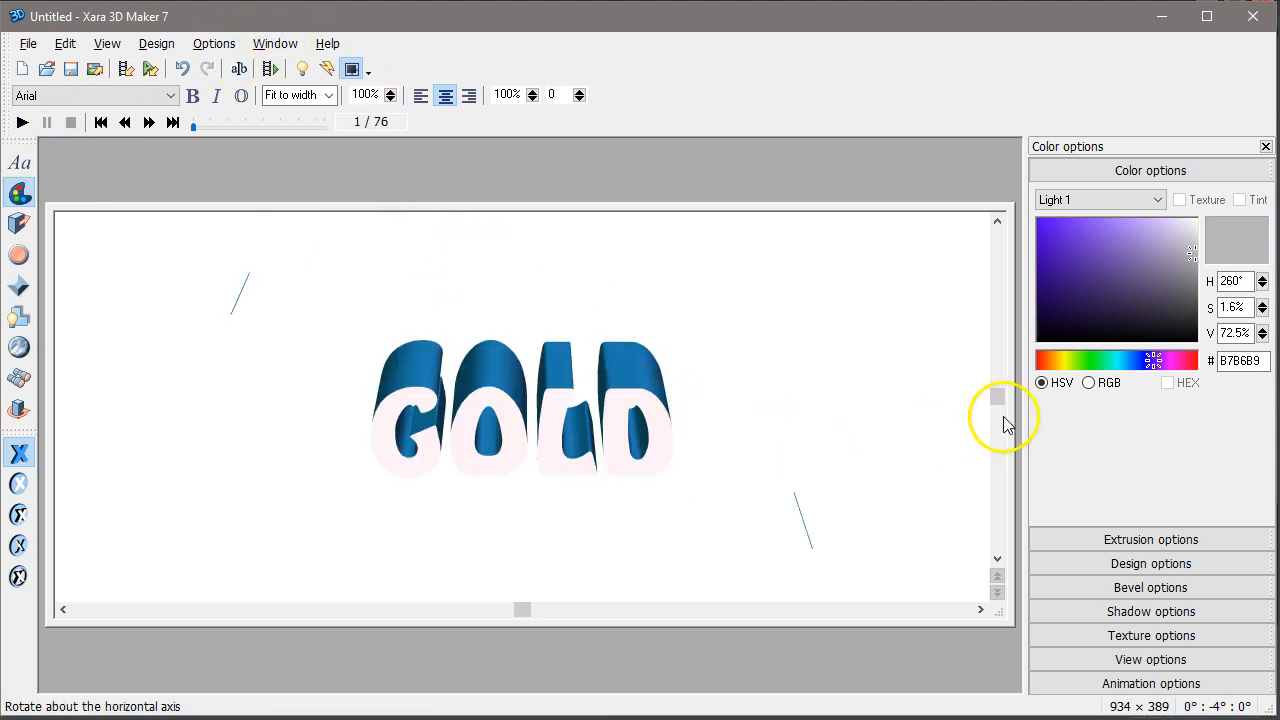
- Tilt the 3D GOLD text about the horizontal axis to -1.2°, and undo a trial turn about the vertical axis
{"action": "left_click_drag", "start_coordinate": [997, 398], "coordinate": [999, 394]}
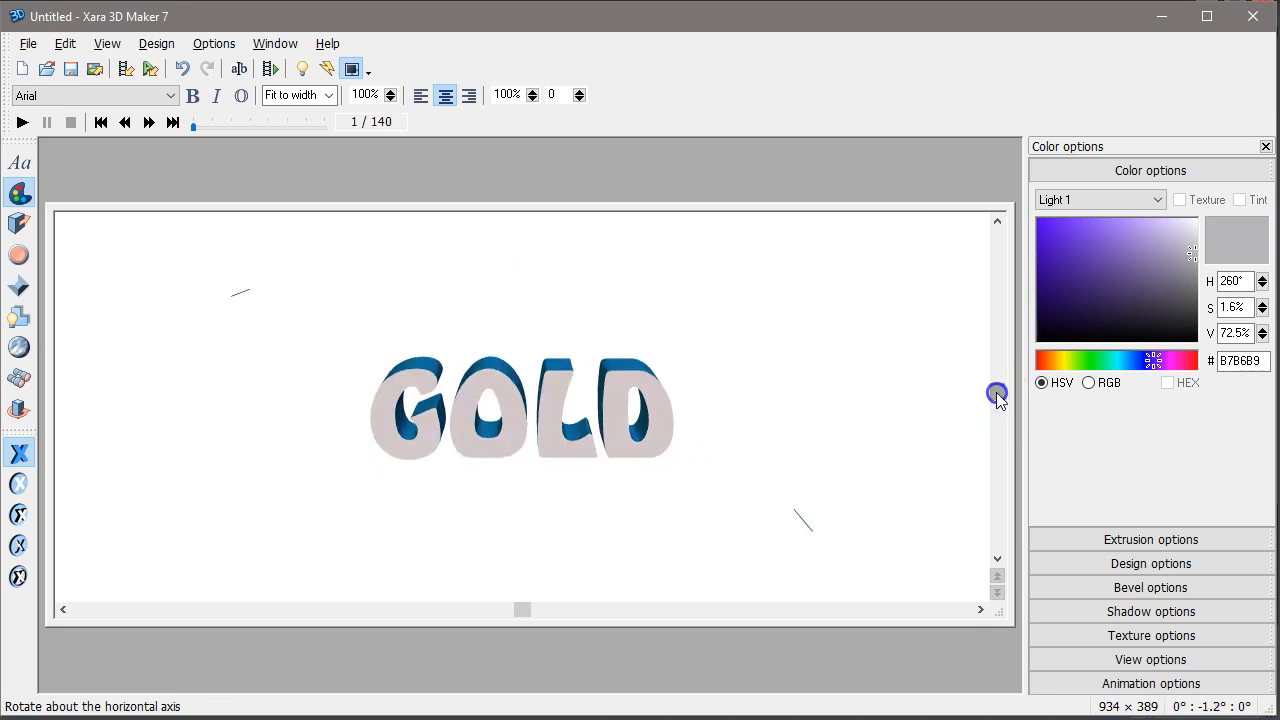
{"action": "left_click_drag", "start_coordinate": [522, 609], "coordinate": [500, 610]}
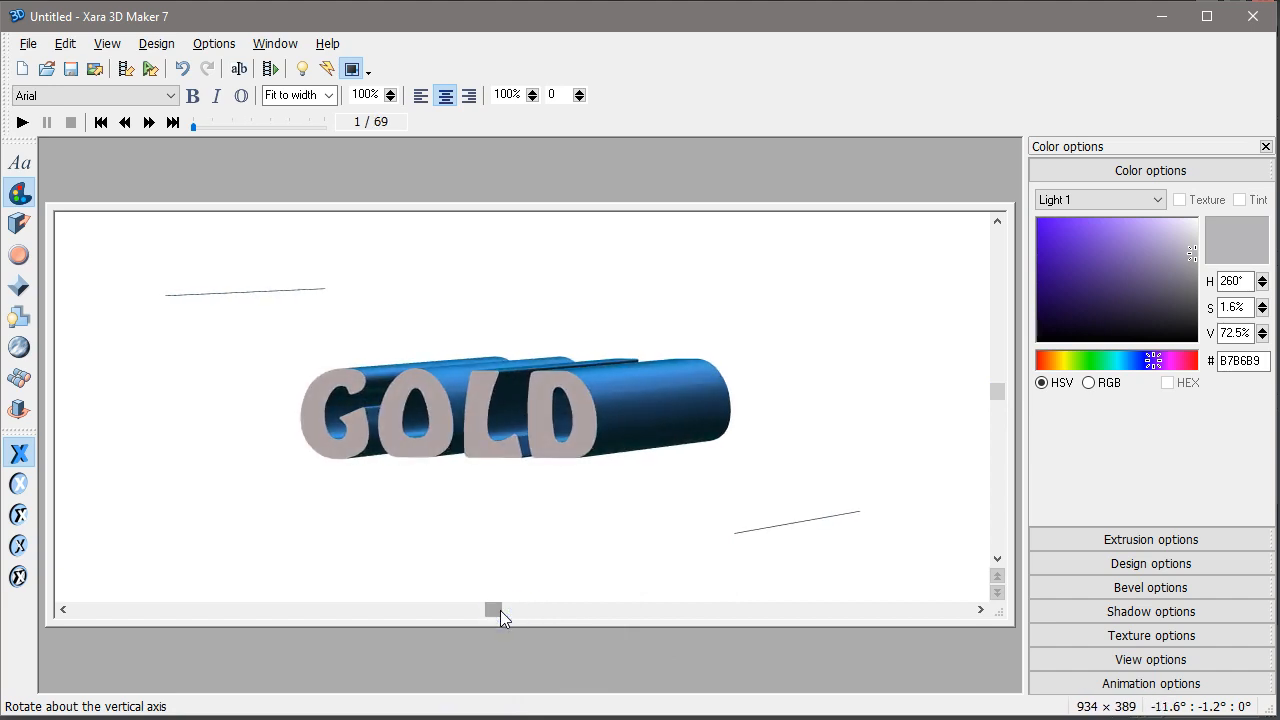
{"action": "left_click", "coordinate": [184, 70]}
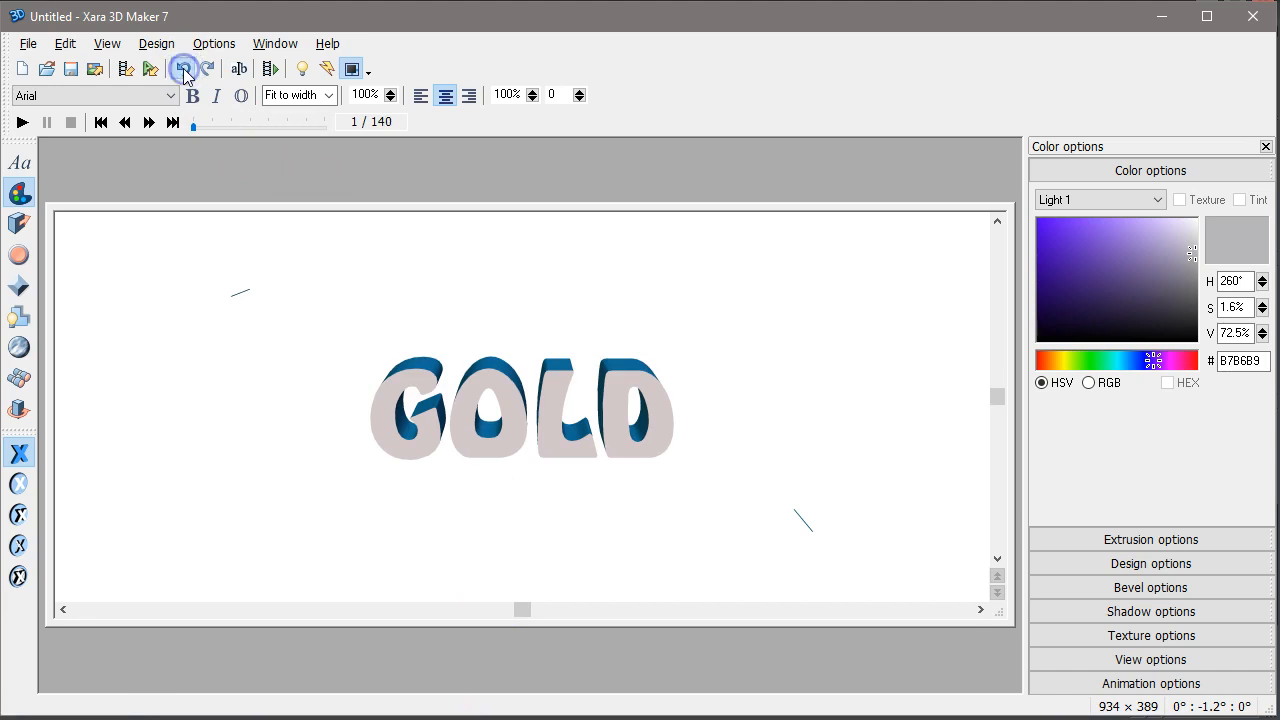
{"action": "left_click", "coordinate": [184, 70]}
{"action": "left_click", "coordinate": [207, 69]}
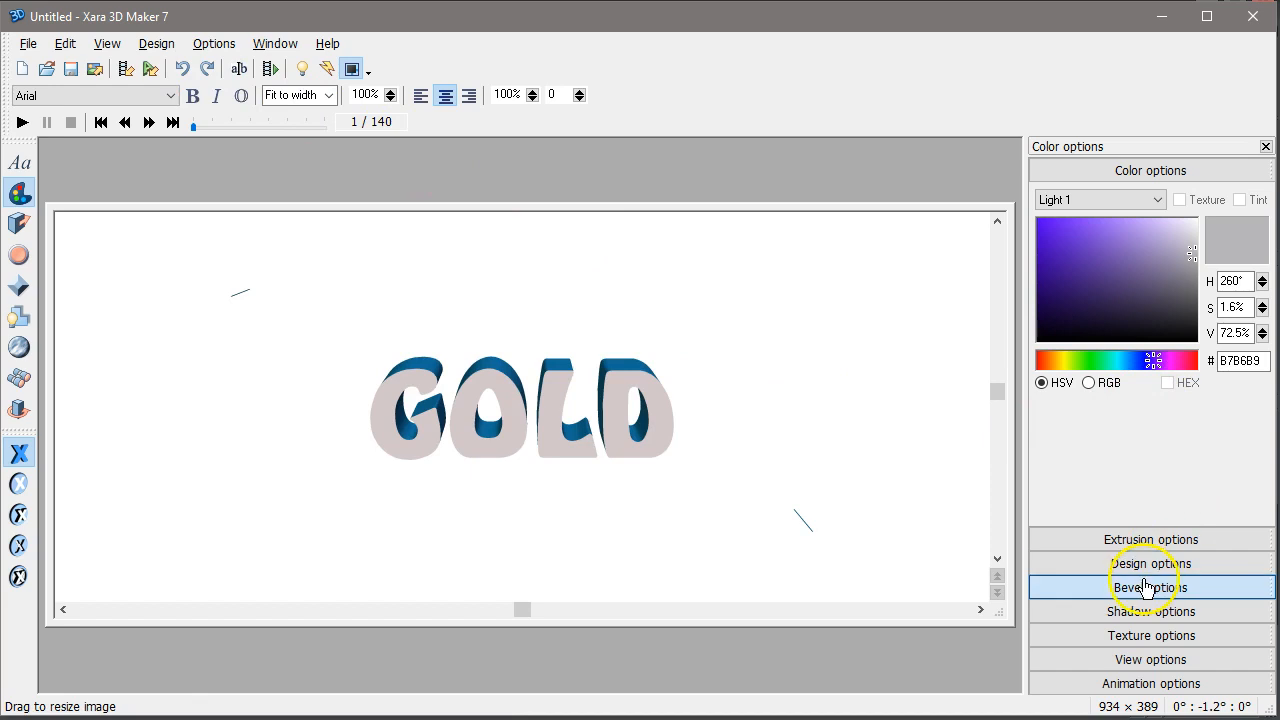
- Set the text's extrusion depth to 5, inspect the thickness with a turn about the vertical axis, and undo that turn
{"action": "left_click", "coordinate": [1146, 540]}
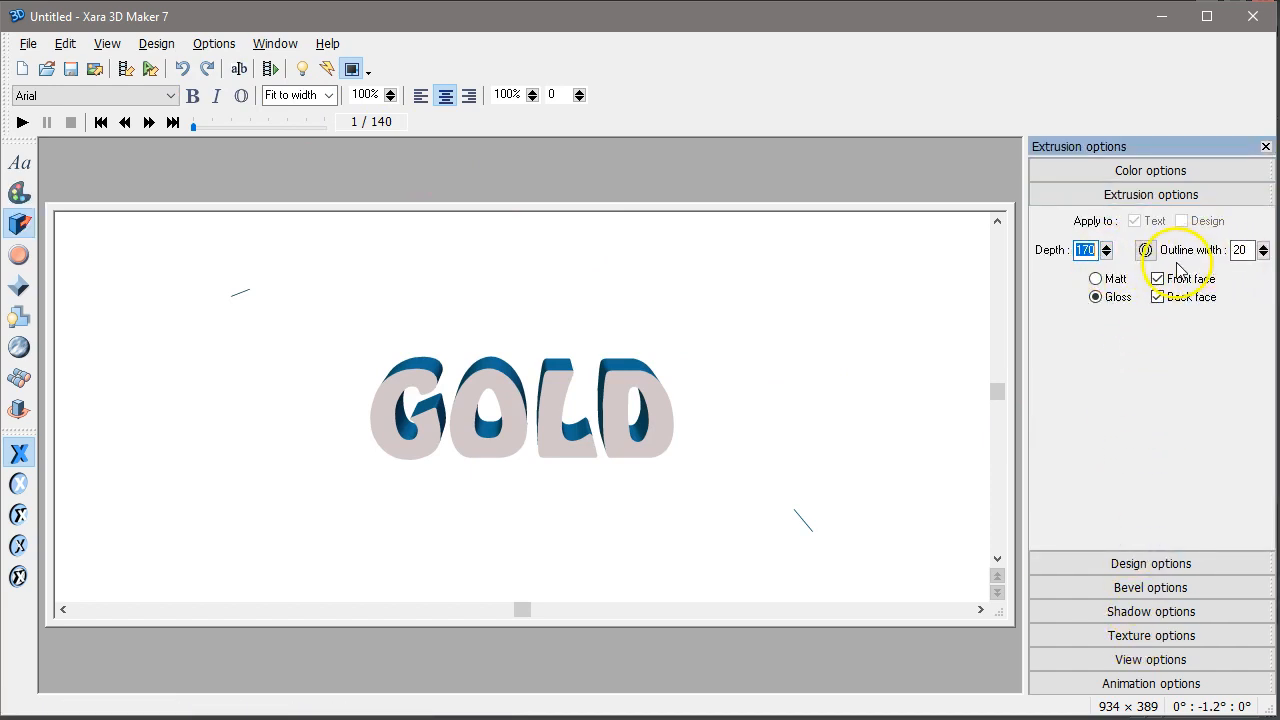
{"action": "type", "text": "5"}
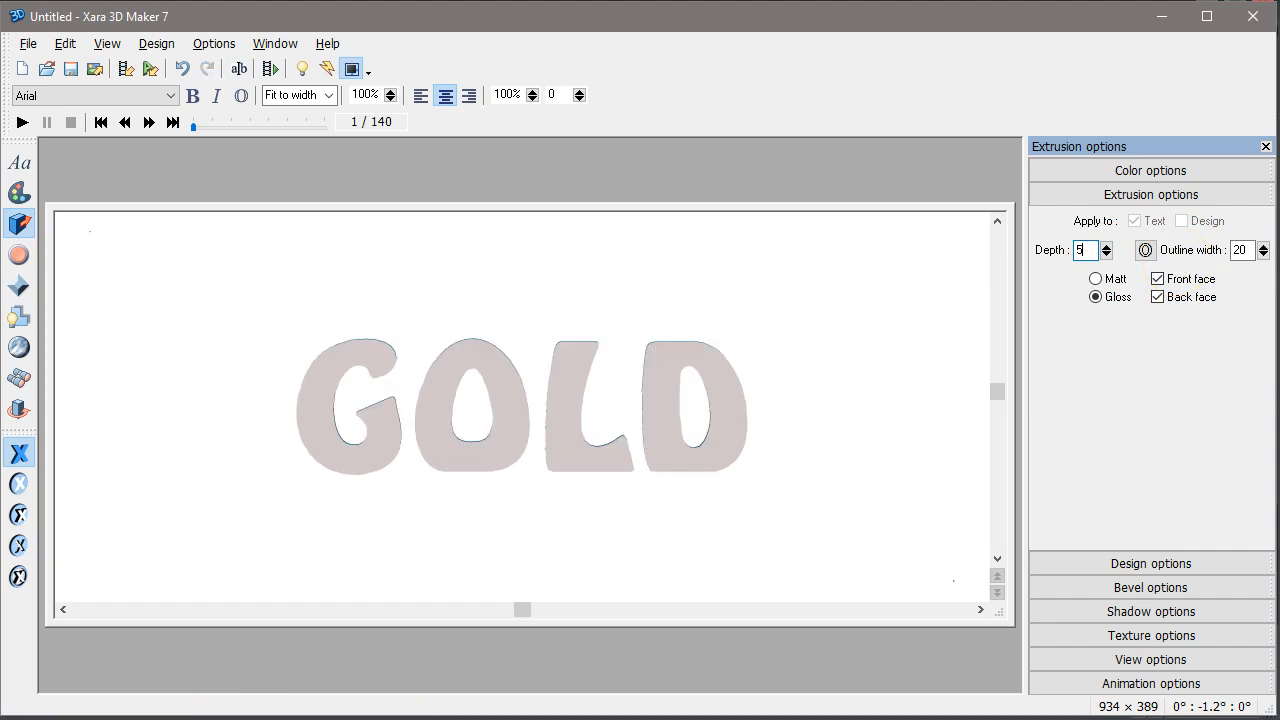
{"action": "key", "text": "Return"}
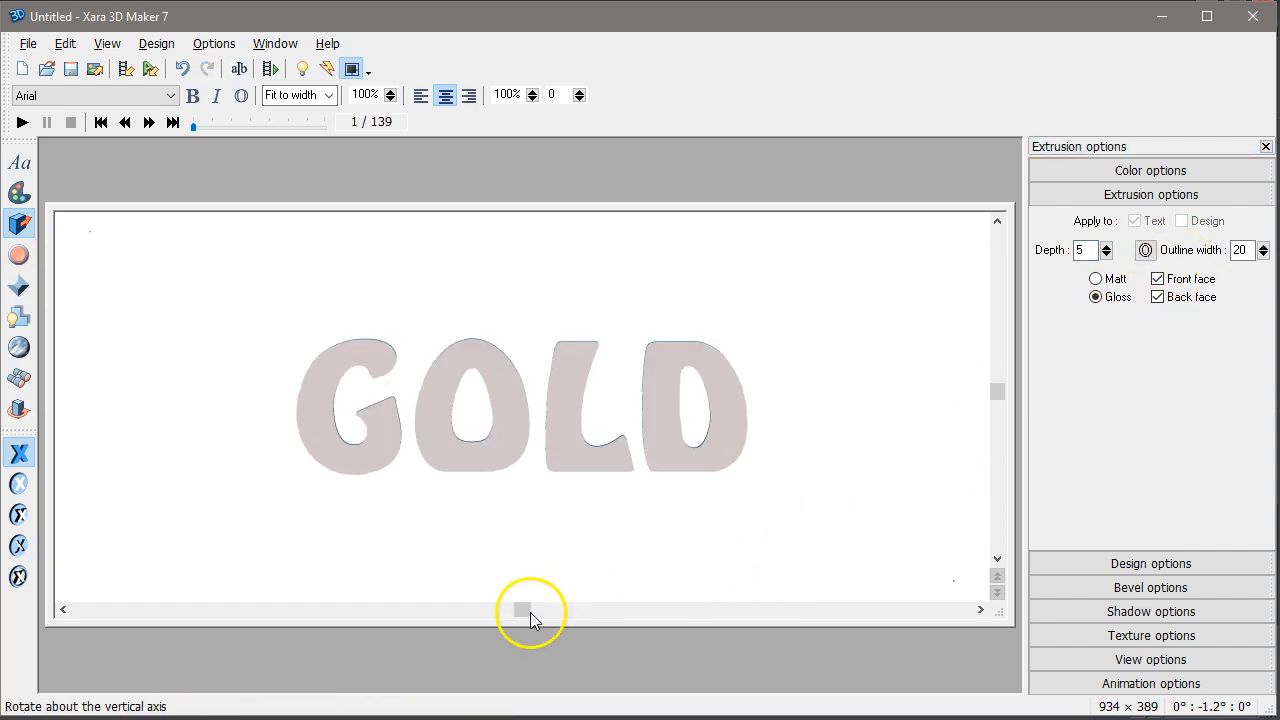
{"action": "left_click_drag", "start_coordinate": [529, 612], "coordinate": [456, 611]}
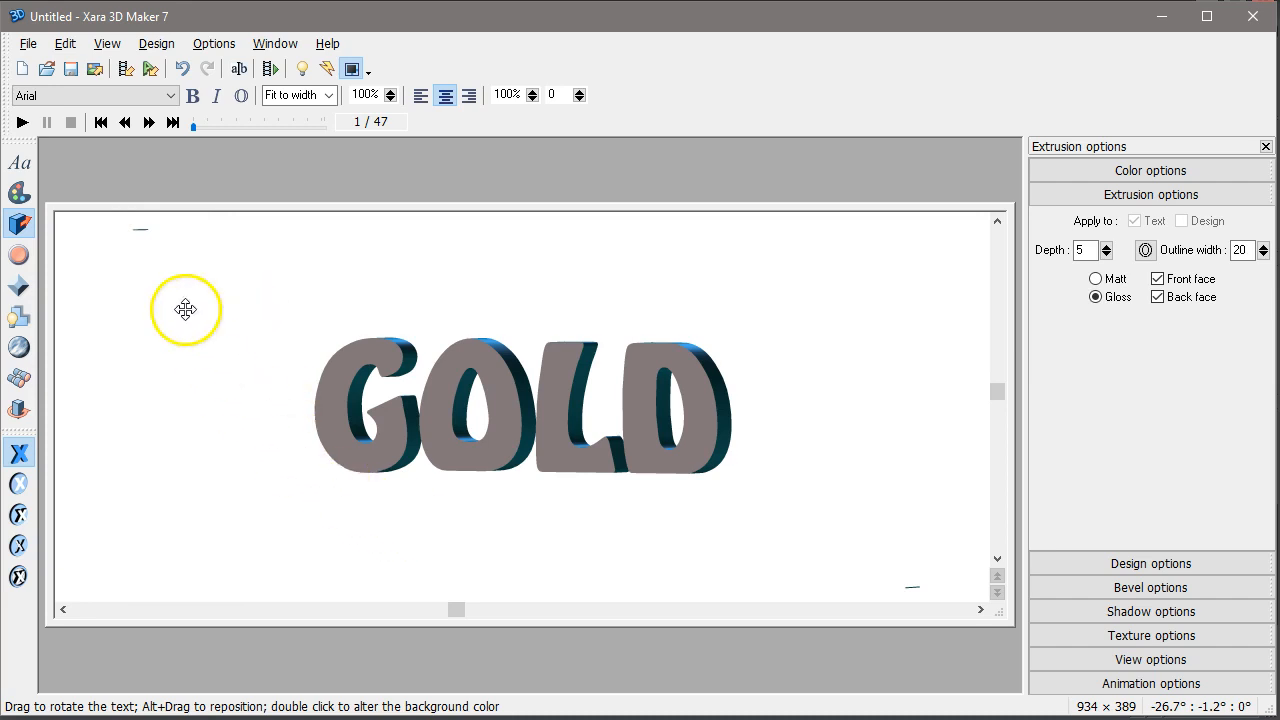
{"action": "left_click", "coordinate": [183, 70]}
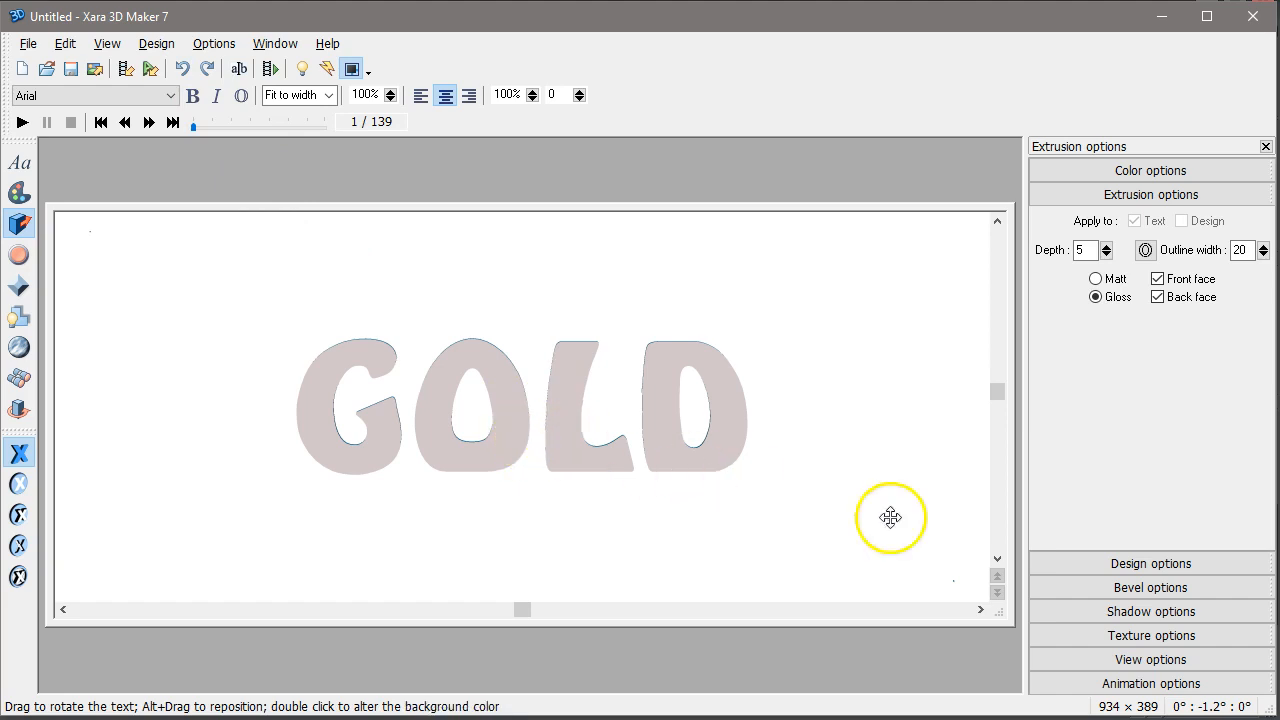
- Load texture2use.png as the text texture and rotate the text about the vertical axis to about -19.8°
{"action": "left_click", "coordinate": [1125, 637]}
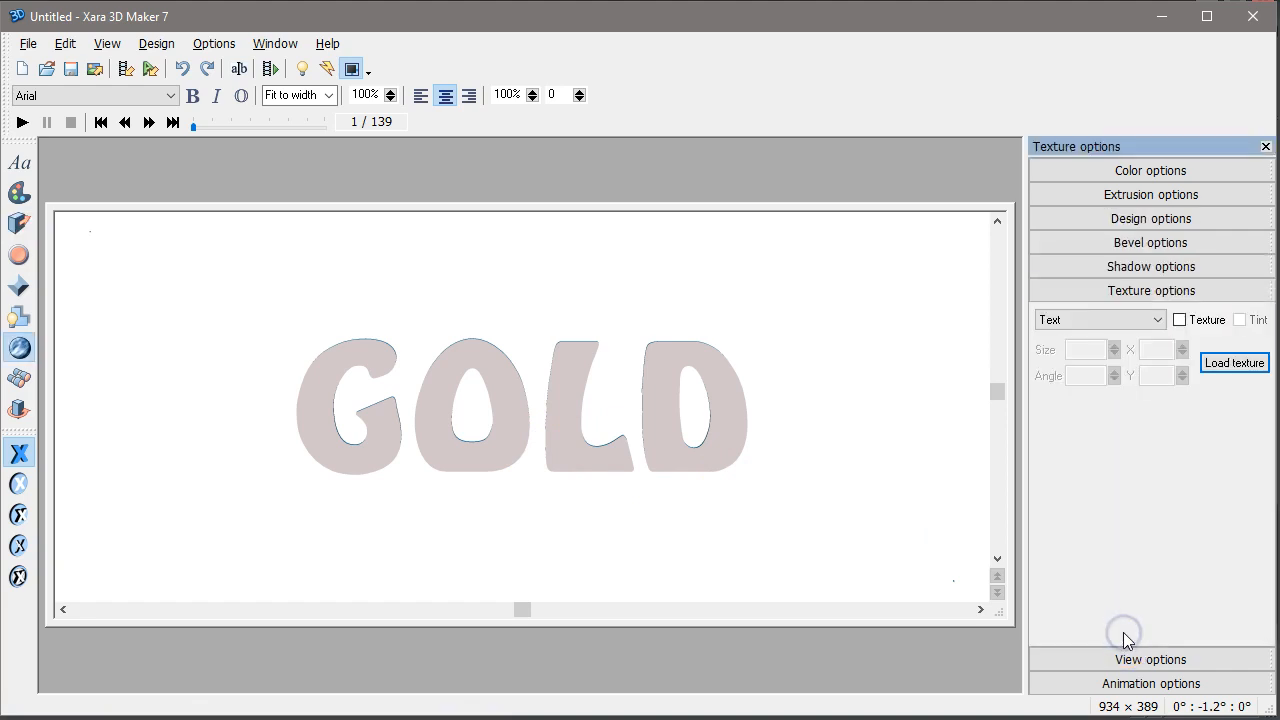
{"action": "left_click", "coordinate": [1224, 364]}
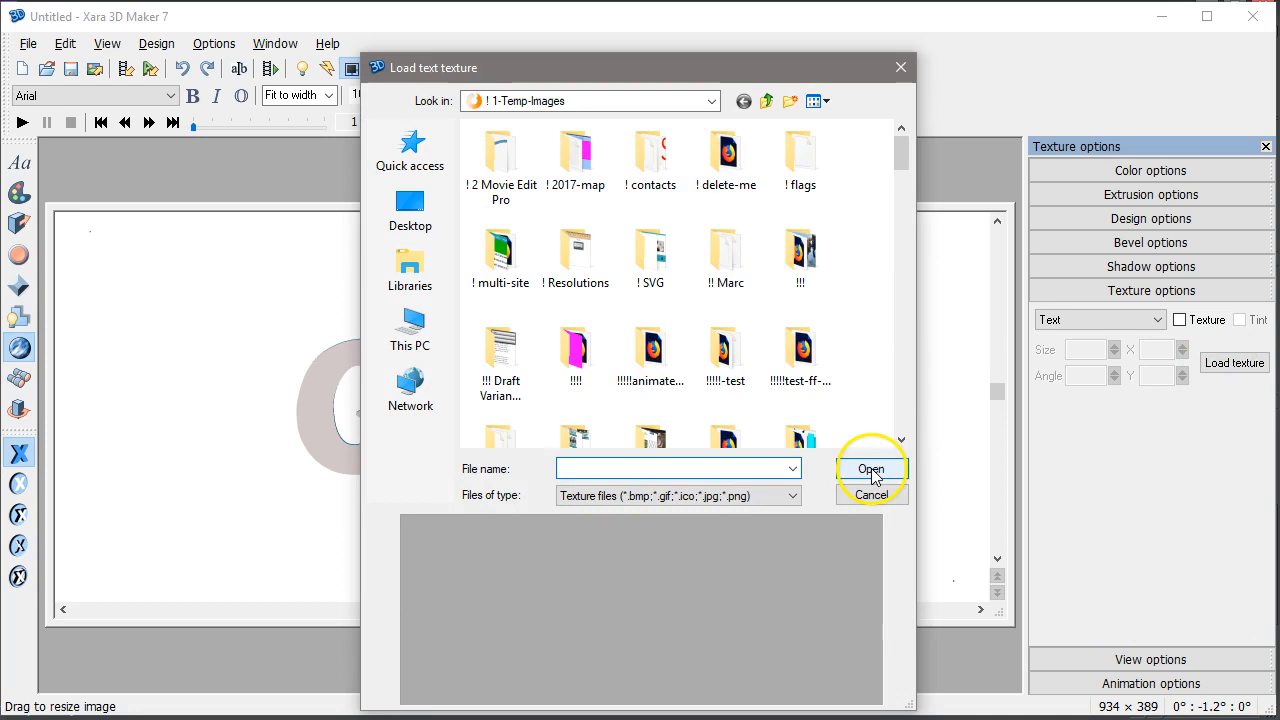
{"action": "type", "text": "te"}
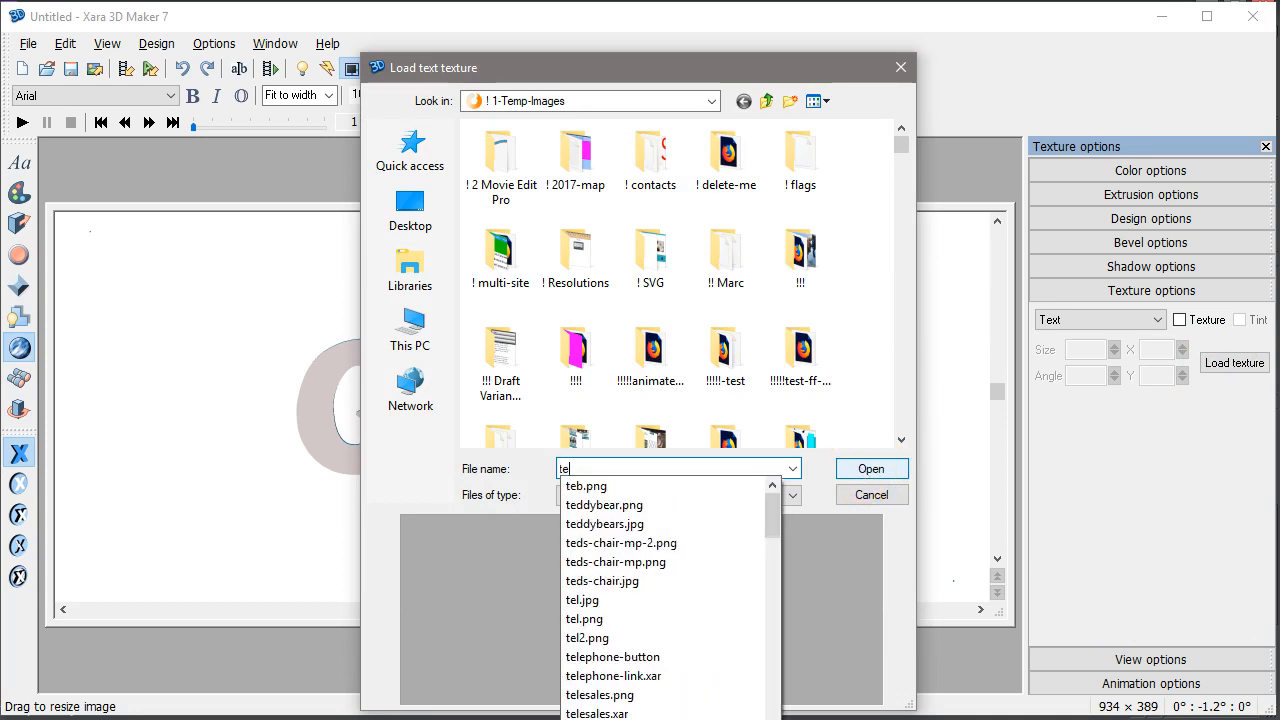
{"action": "type", "text": "xture2"}
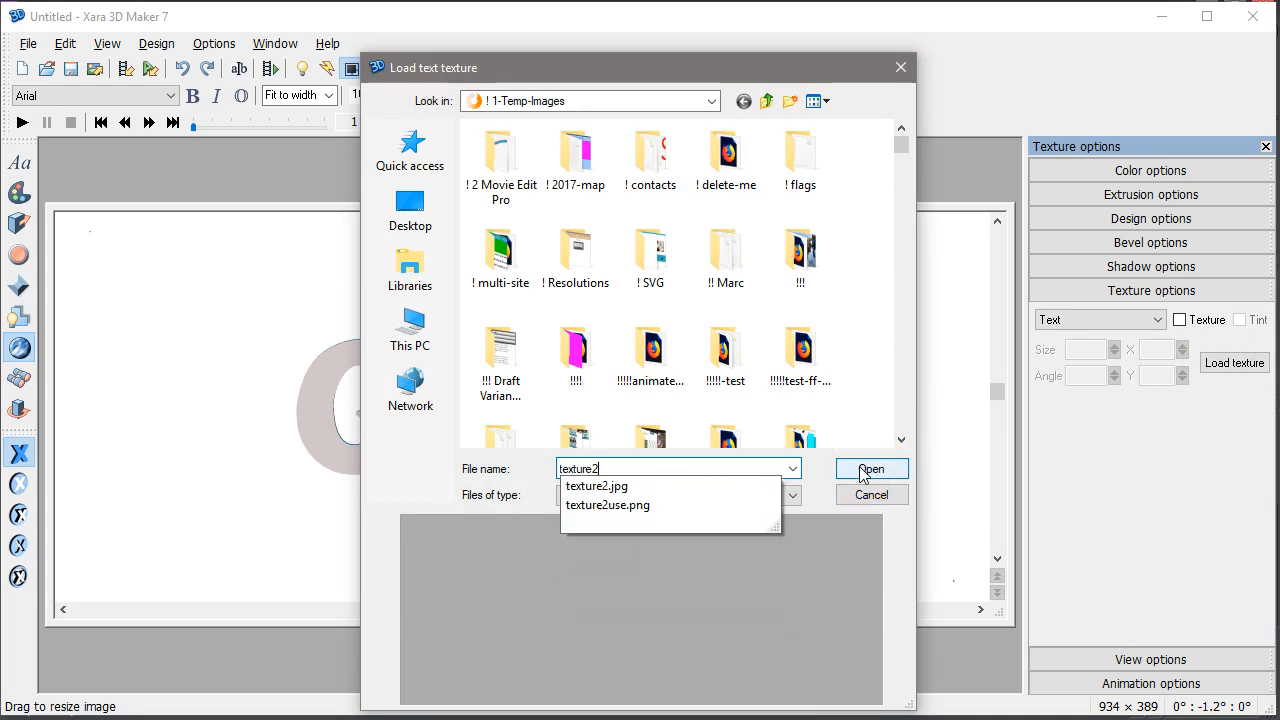
{"action": "left_click", "coordinate": [660, 505]}
{"action": "left_click", "coordinate": [862, 472]}
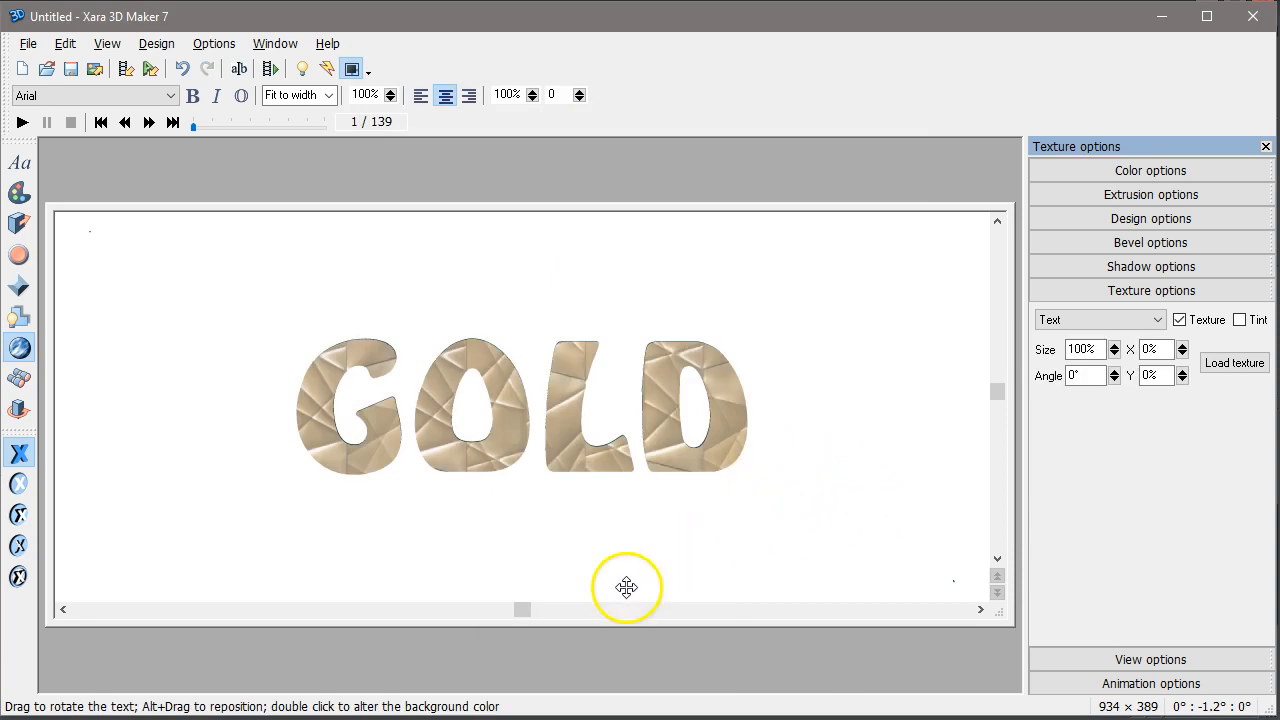
{"action": "left_click_drag", "start_coordinate": [520, 607], "coordinate": [471, 607]}
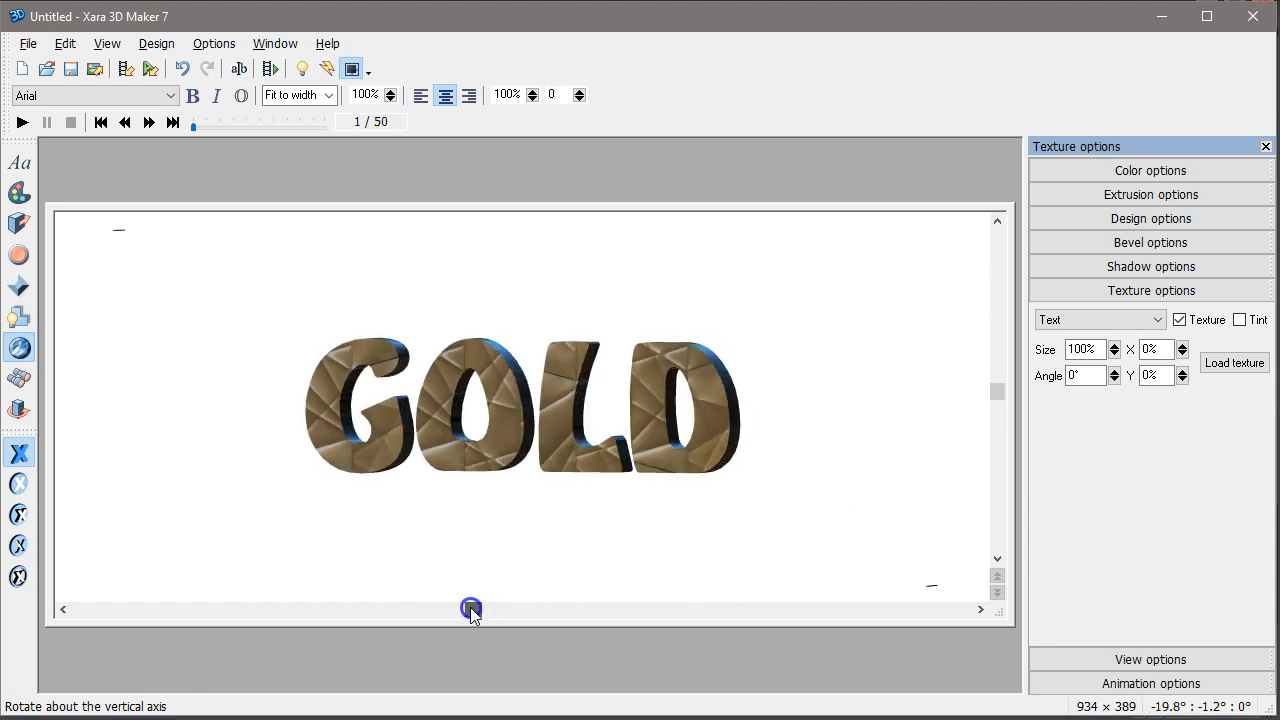
{"action": "left_click_drag", "start_coordinate": [1000, 395], "coordinate": [986, 434]}
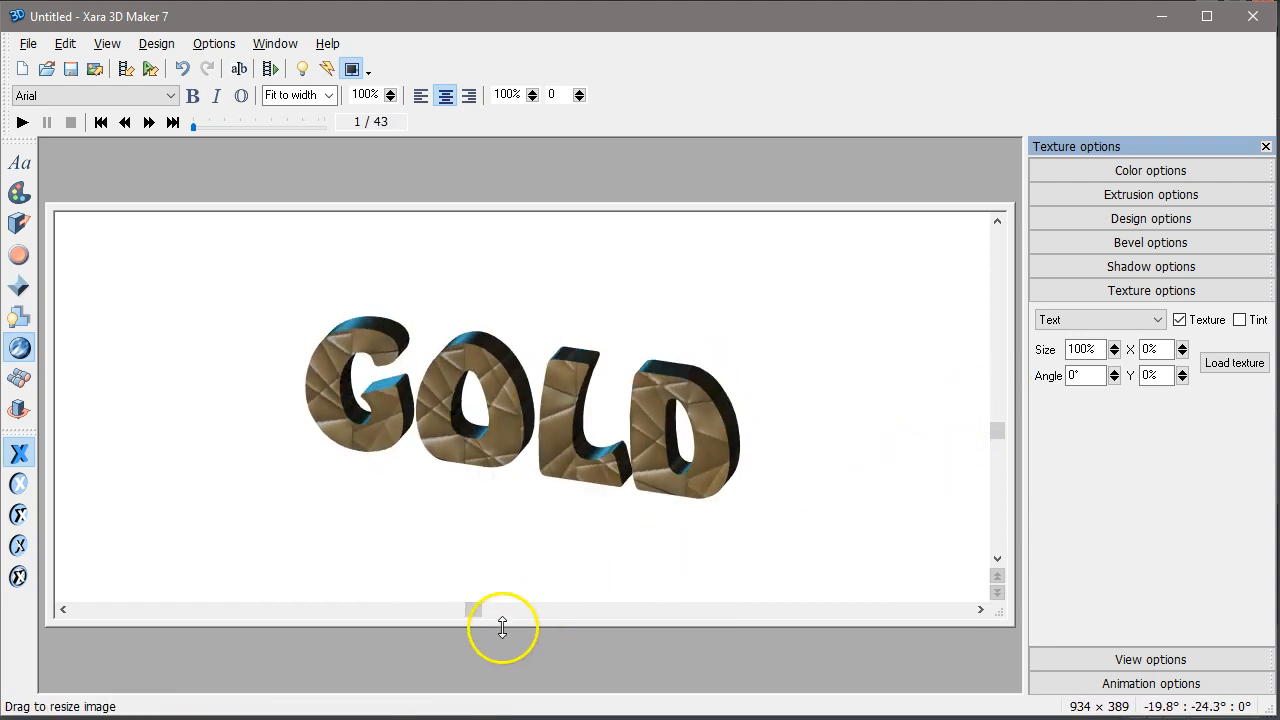
{"action": "left_click_drag", "start_coordinate": [470, 611], "coordinate": [504, 609]}
{"action": "left_click", "coordinate": [185, 71]}
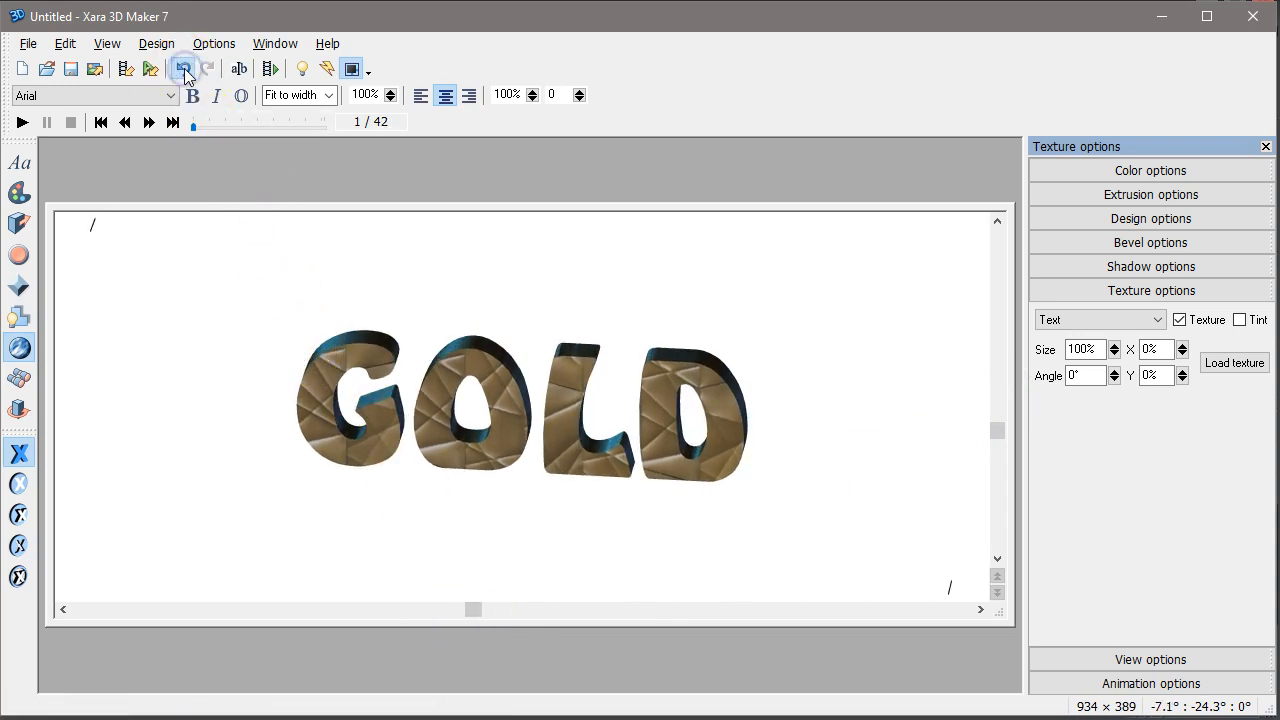
{"action": "left_click", "coordinate": [184, 70]}
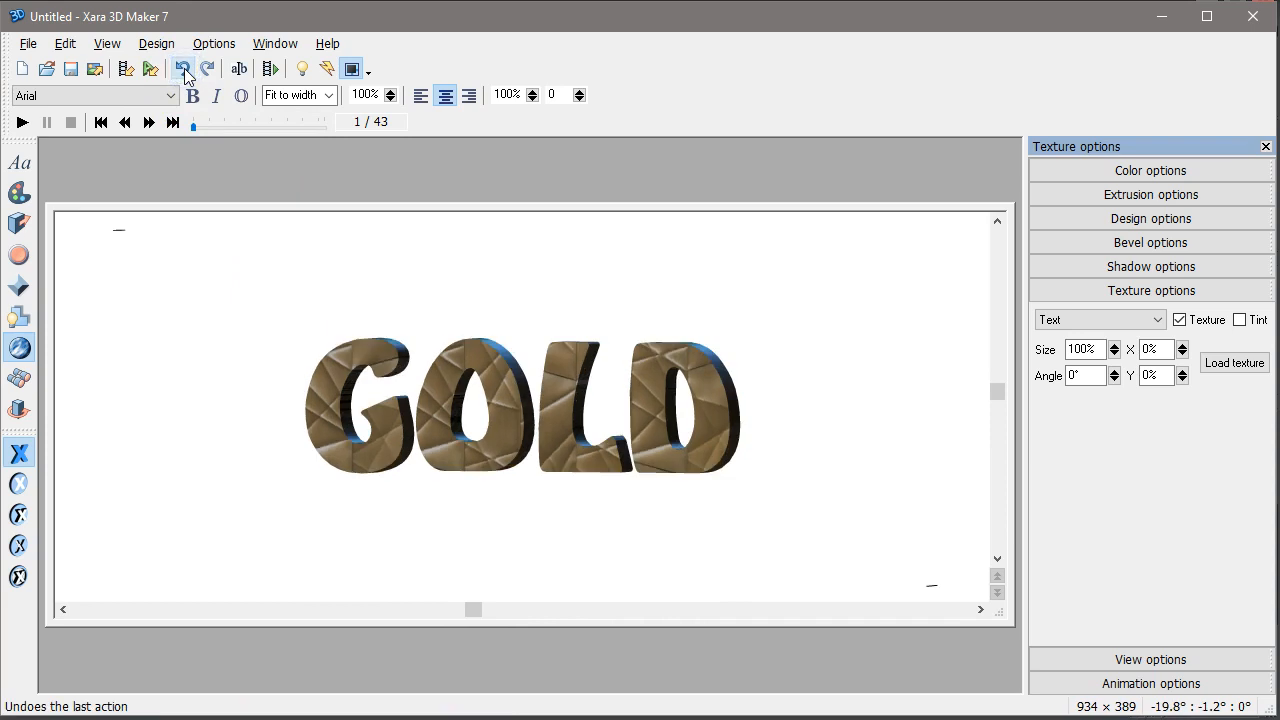
- Undo the earlier turn about the vertical axis and tilt the text about the horizontal axis to -16.6°
{"action": "left_click", "coordinate": [184, 70]}
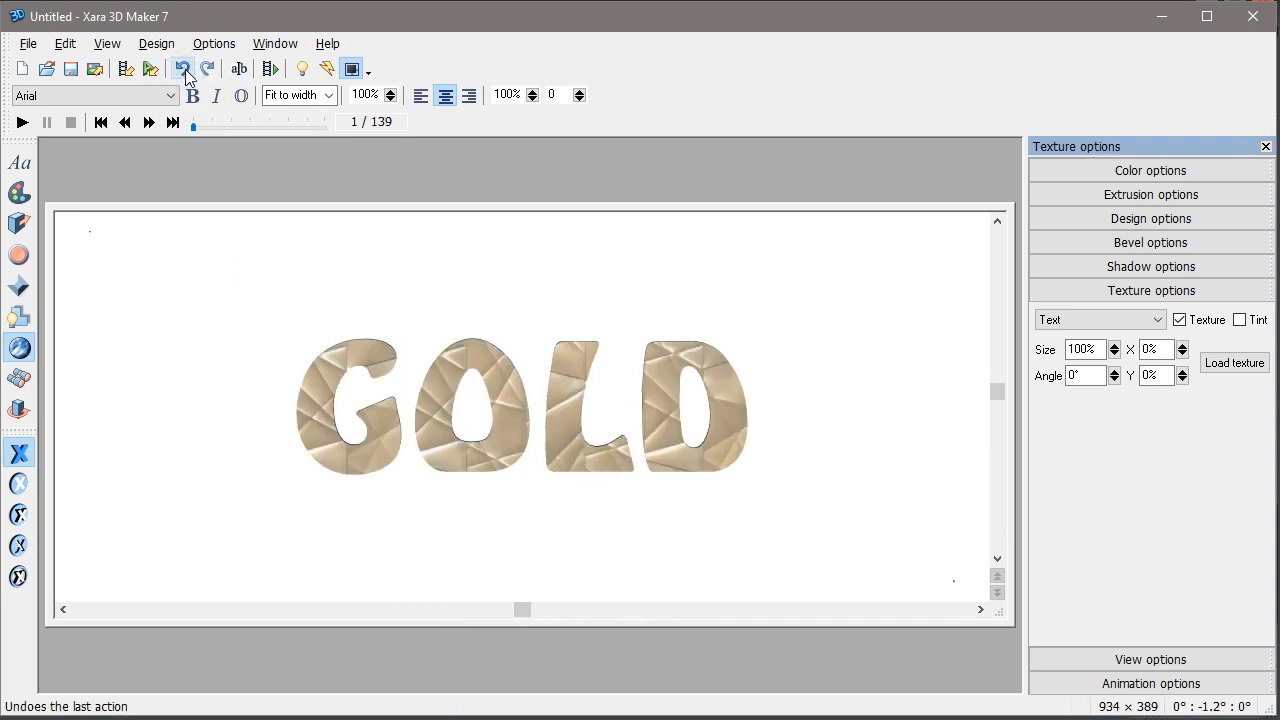
{"action": "left_click_drag", "start_coordinate": [996, 392], "coordinate": [996, 418]}
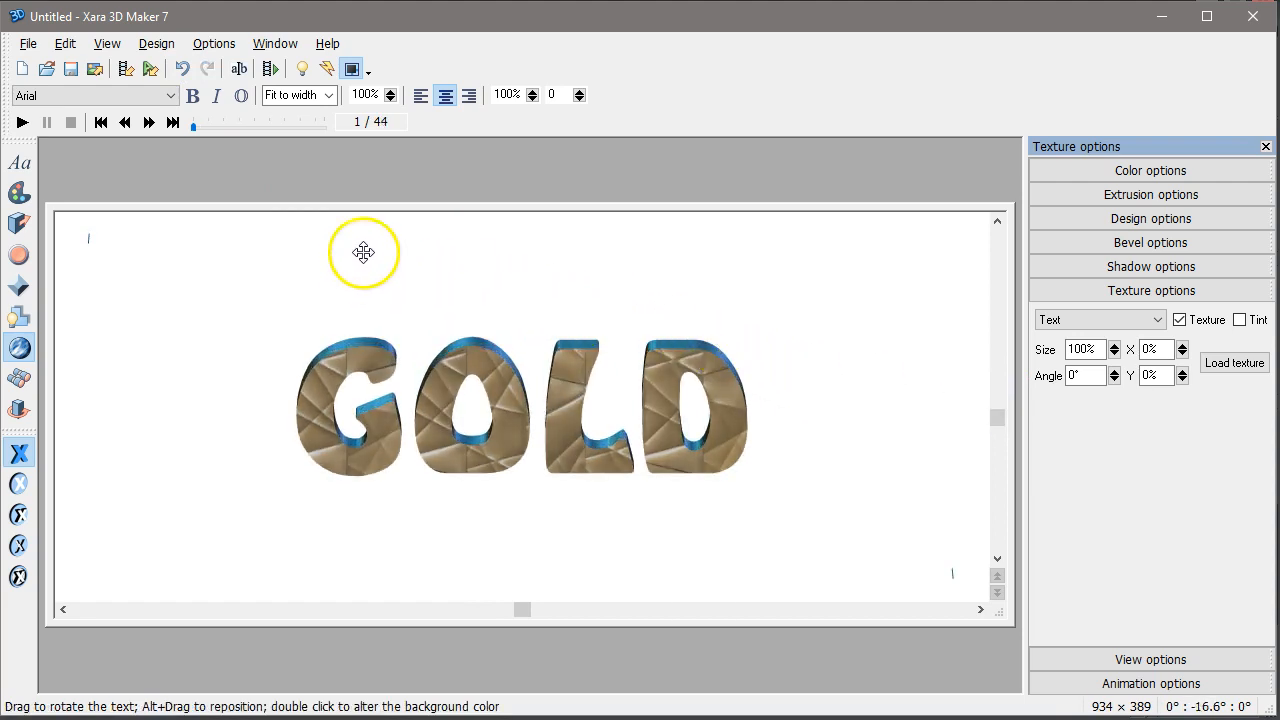
- Show the lighting controls and recolour Light 2 to a yellow hue of 57.1° and Light 3 to a hue of 59.3°
{"action": "left_click", "coordinate": [302, 69]}
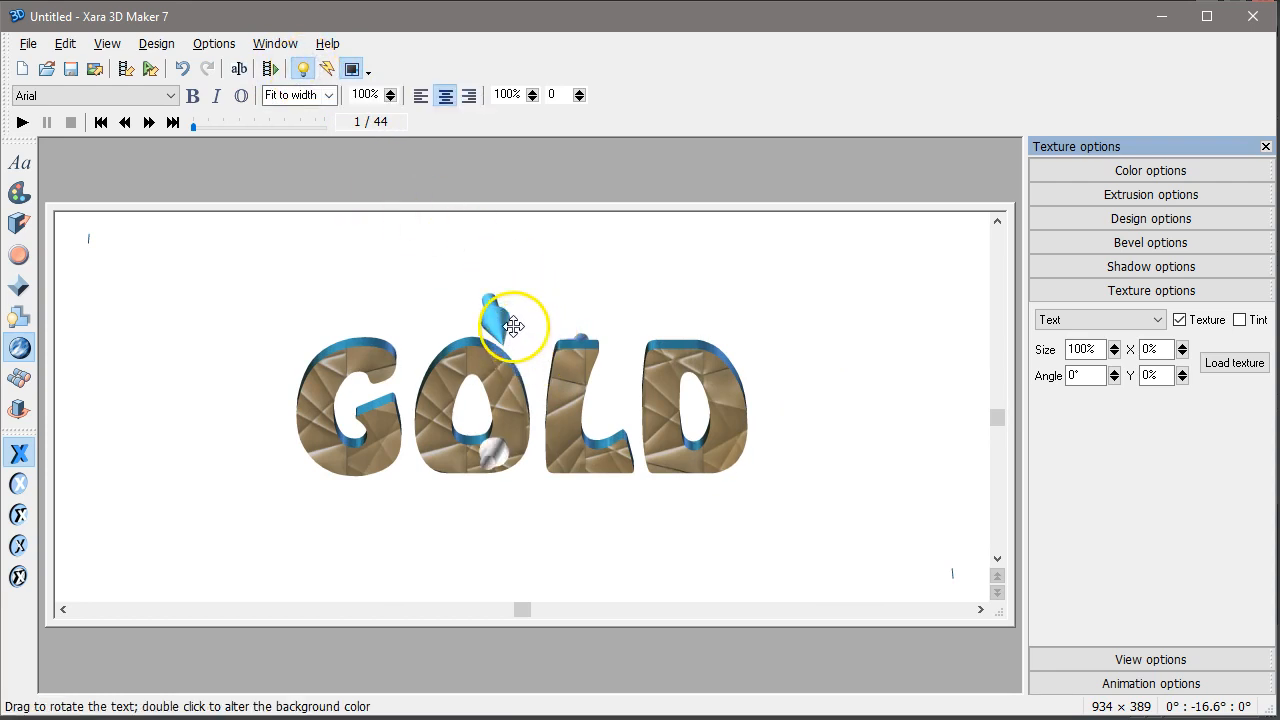
{"action": "double_click", "coordinate": [583, 336]}
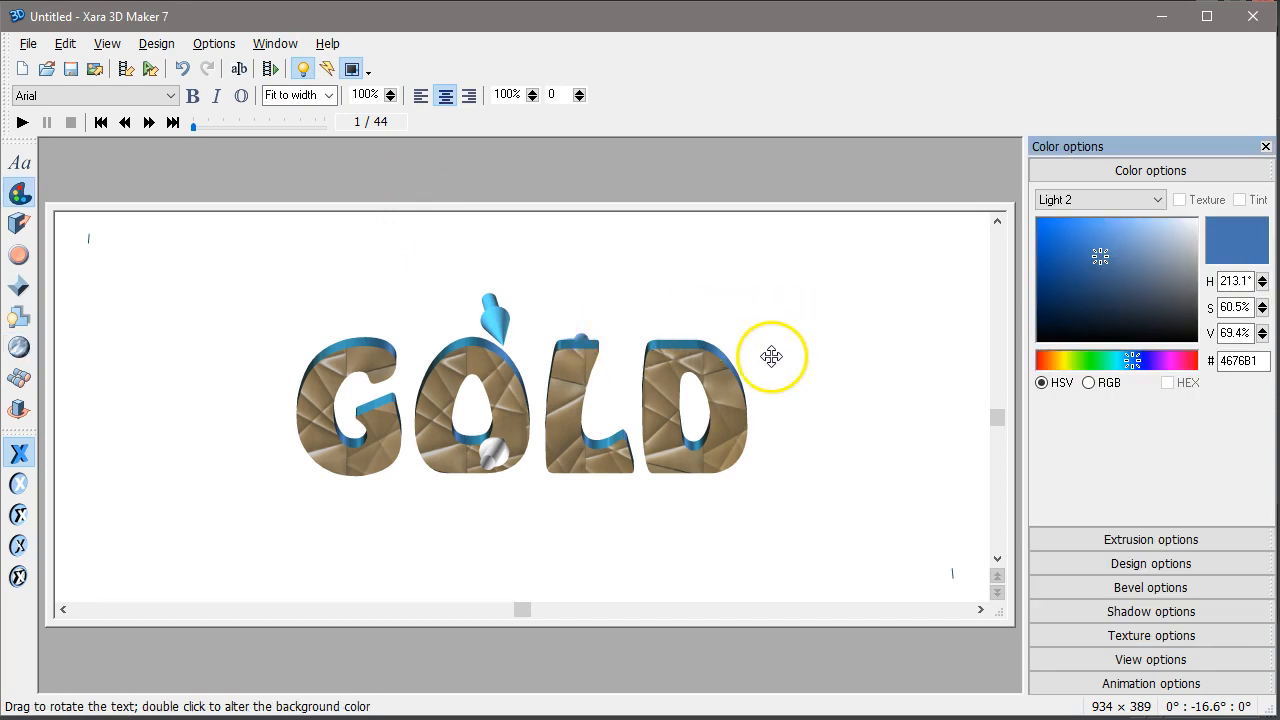
{"action": "left_click_drag", "start_coordinate": [1132, 360], "coordinate": [1062, 358]}
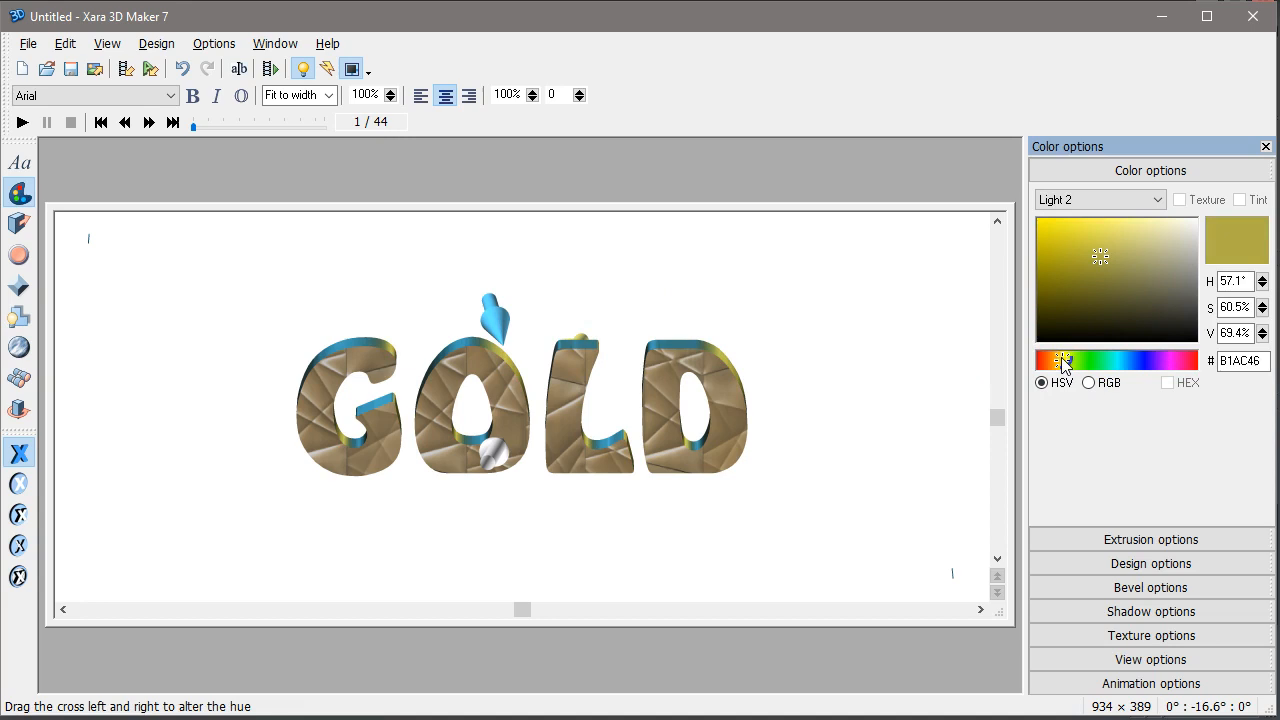
{"action": "left_click_drag", "start_coordinate": [494, 312], "coordinate": [494, 317]}
{"action": "double_click", "coordinate": [494, 317]}
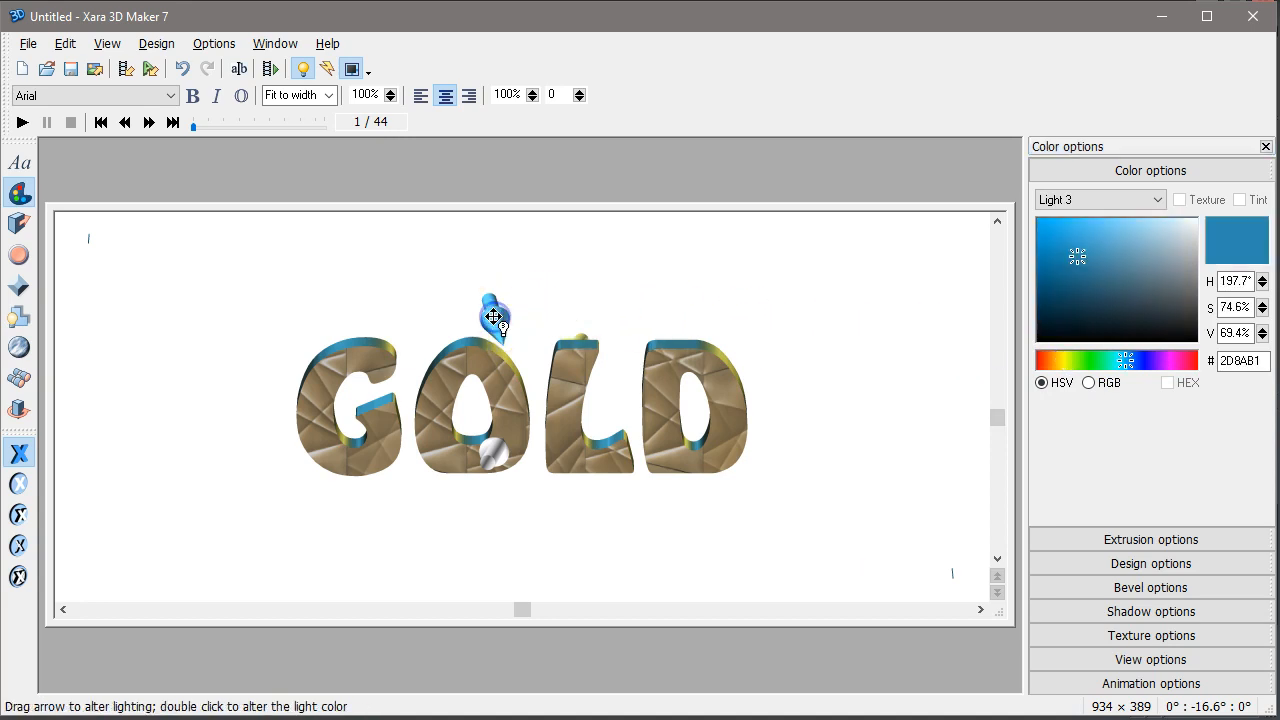
{"action": "left_click_drag", "start_coordinate": [1126, 362], "coordinate": [1067, 360]}
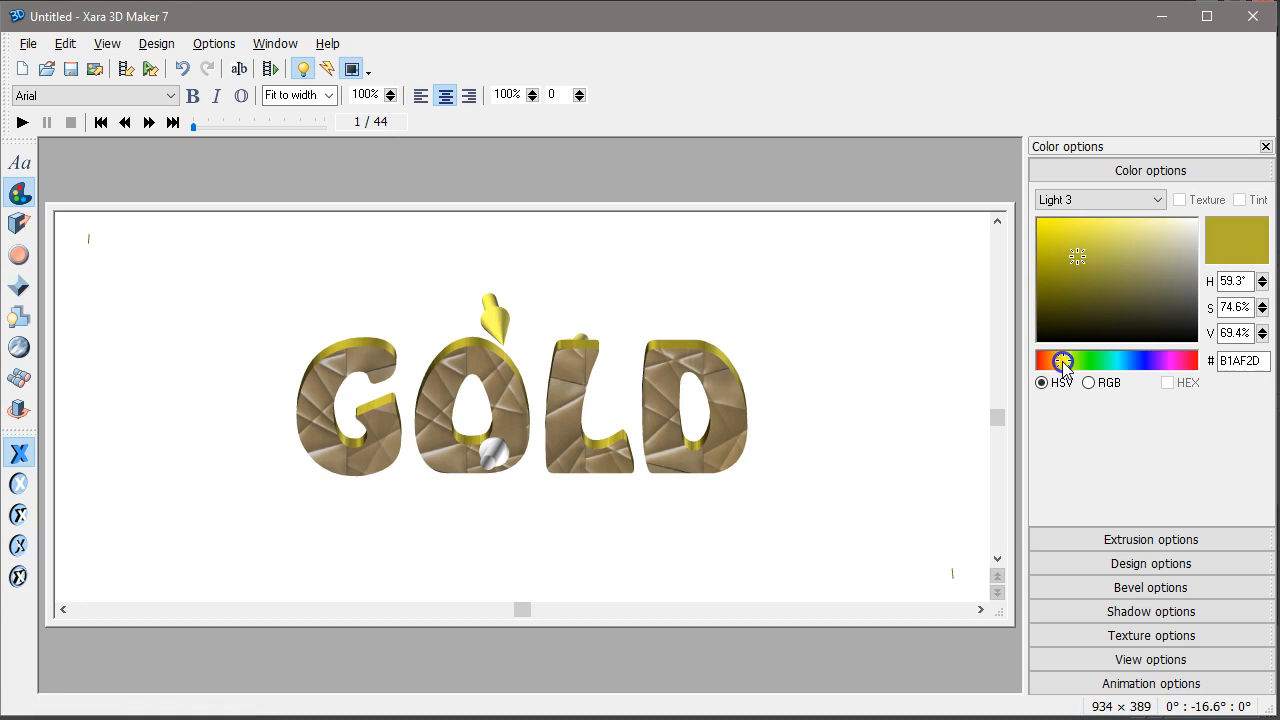
- Set Light 1 to hue 63.7°, saturation 92.1% and value 79.5%, shift it slightly up and right, and hide the lighting controls
{"action": "left_click", "coordinate": [490, 460]}
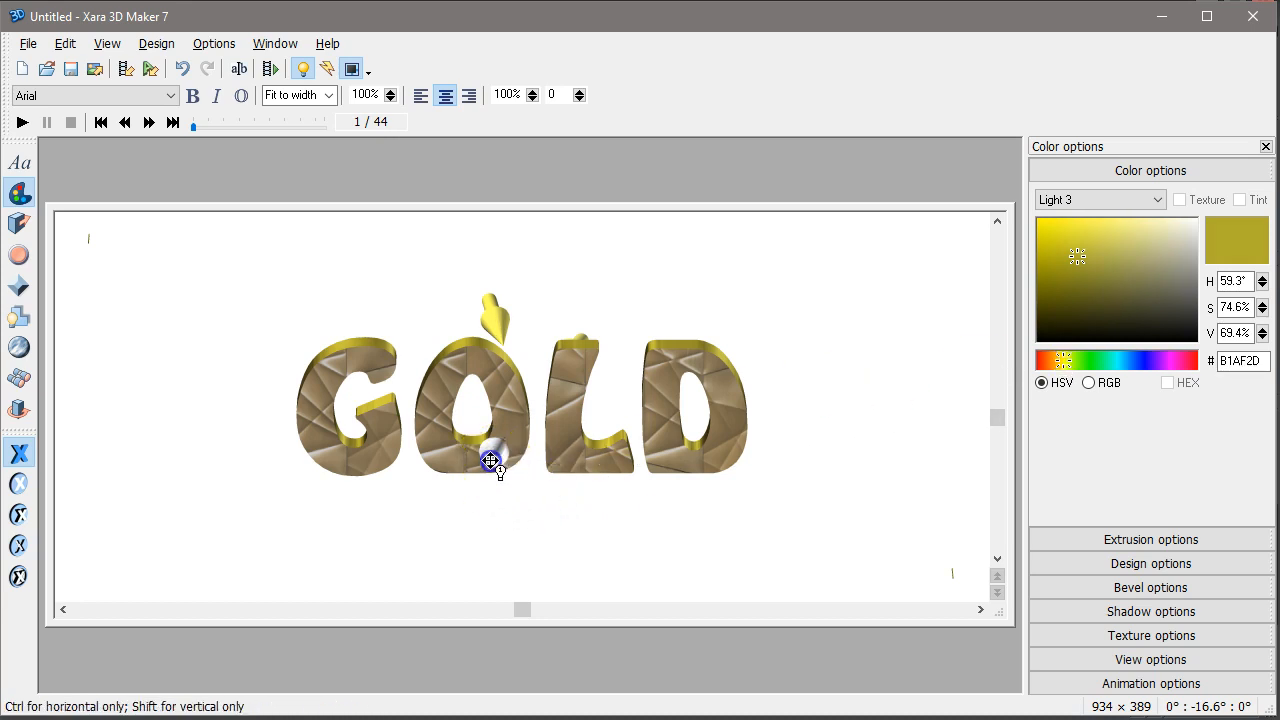
{"action": "double_click", "coordinate": [490, 460]}
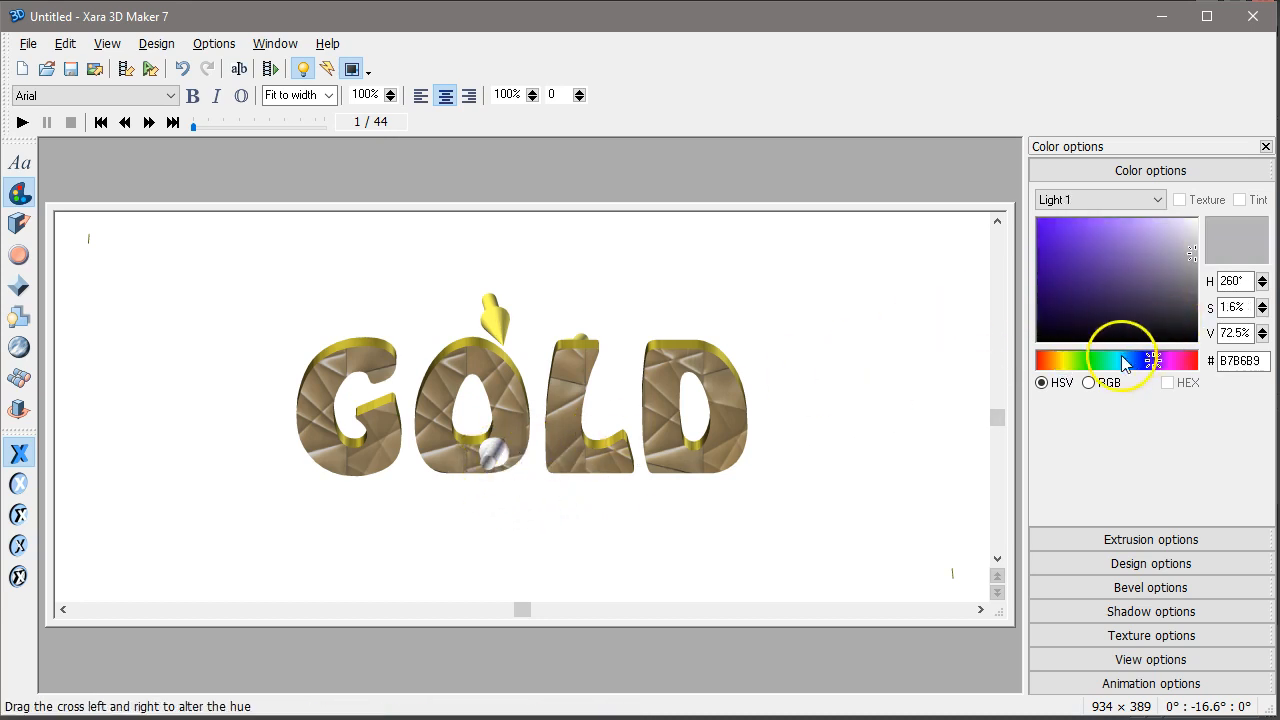
{"action": "left_click_drag", "start_coordinate": [1146, 360], "coordinate": [1063, 362]}
{"action": "left_click", "coordinate": [1064, 258]}
{"action": "left_click_drag", "start_coordinate": [1064, 258], "coordinate": [1048, 242]}
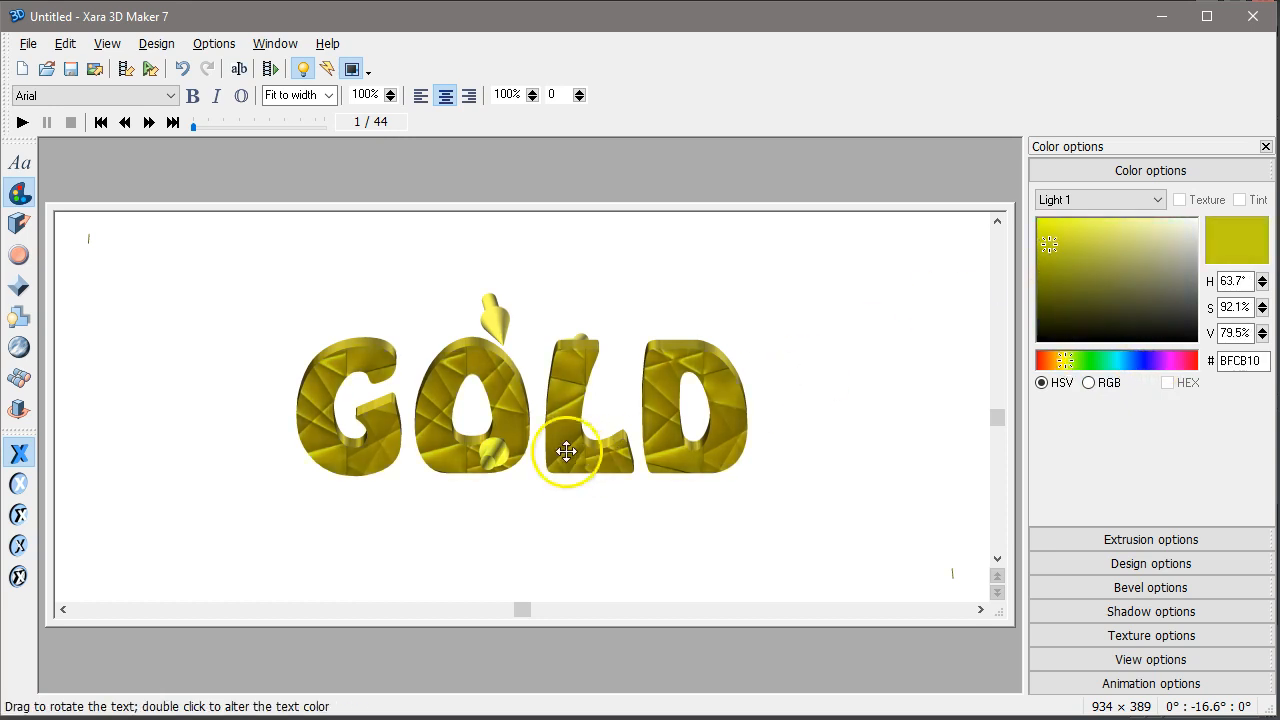
{"action": "left_click_drag", "start_coordinate": [491, 463], "coordinate": [513, 437]}
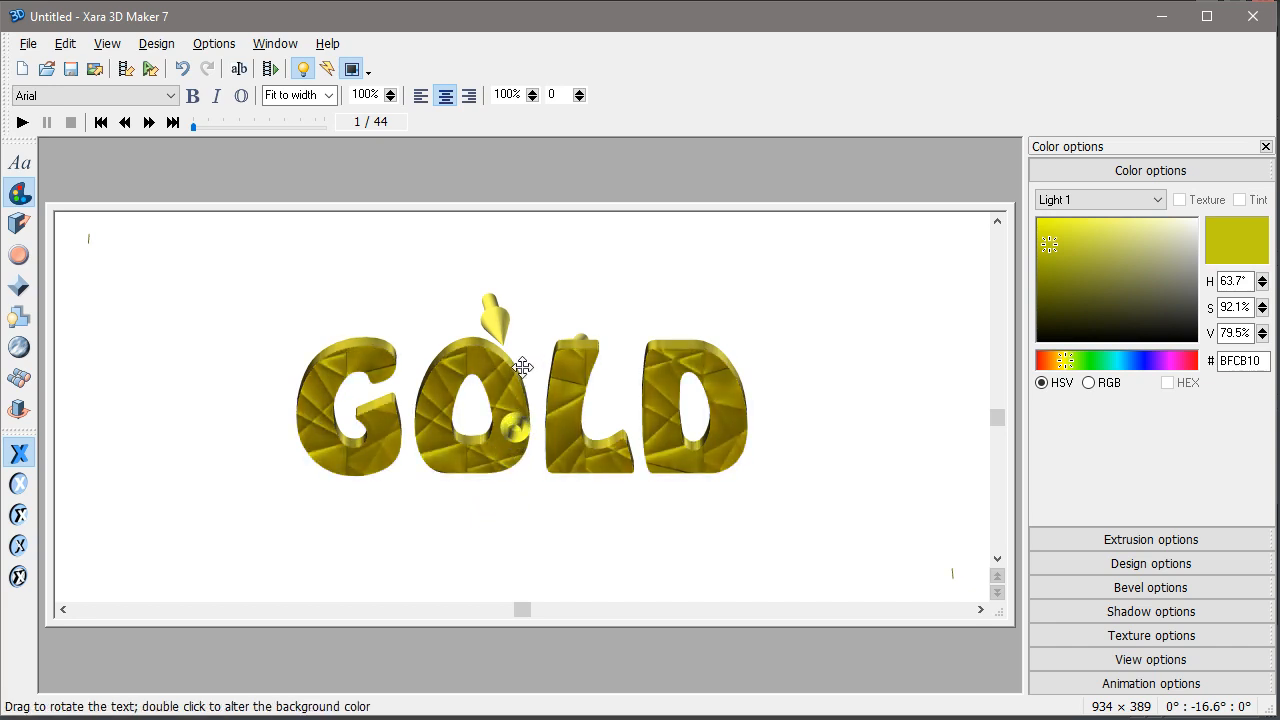
{"action": "left_click", "coordinate": [303, 70]}
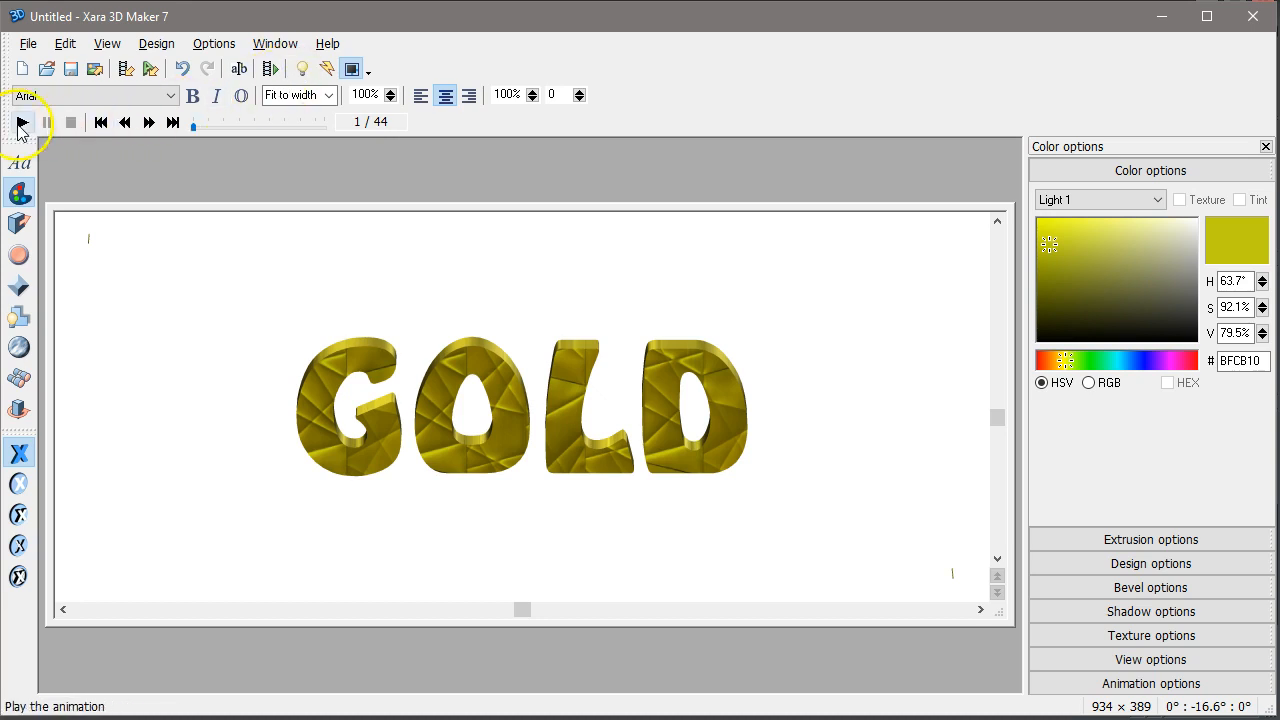
- Set the text's animation style to Swing 2 and play the animation
{"action": "left_click", "coordinate": [21, 124]}
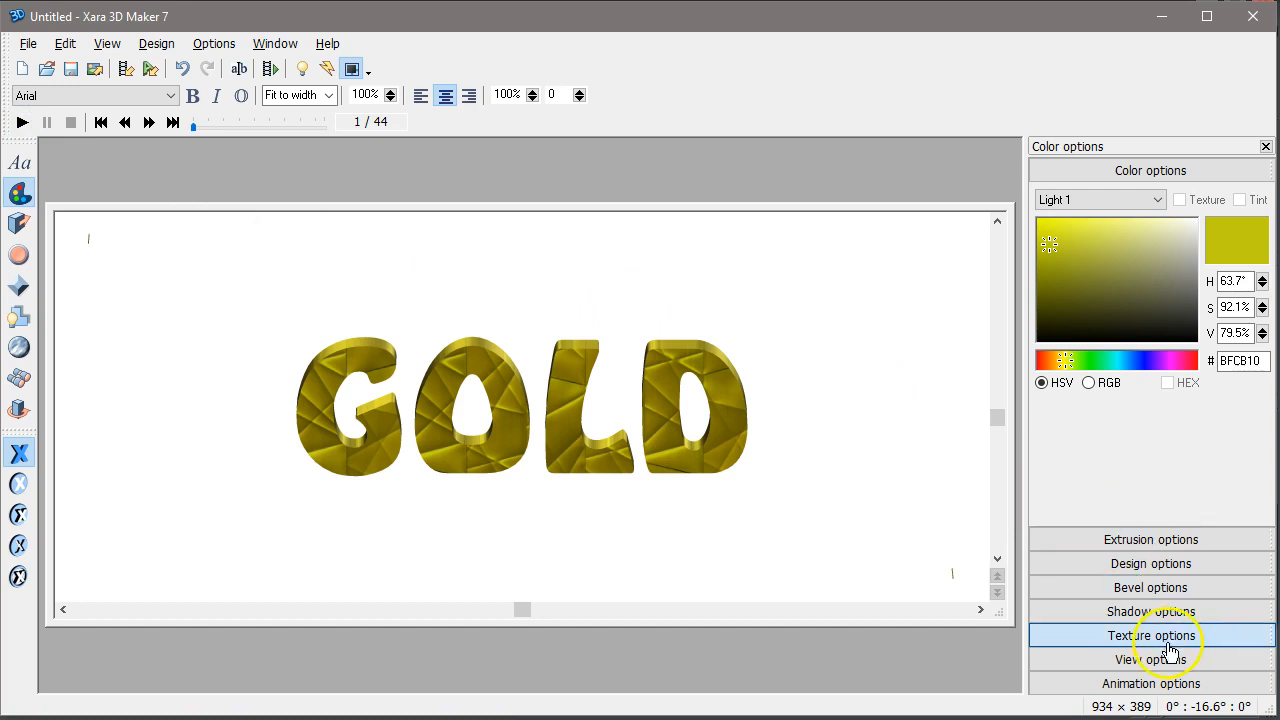
{"action": "left_click", "coordinate": [1168, 682]}
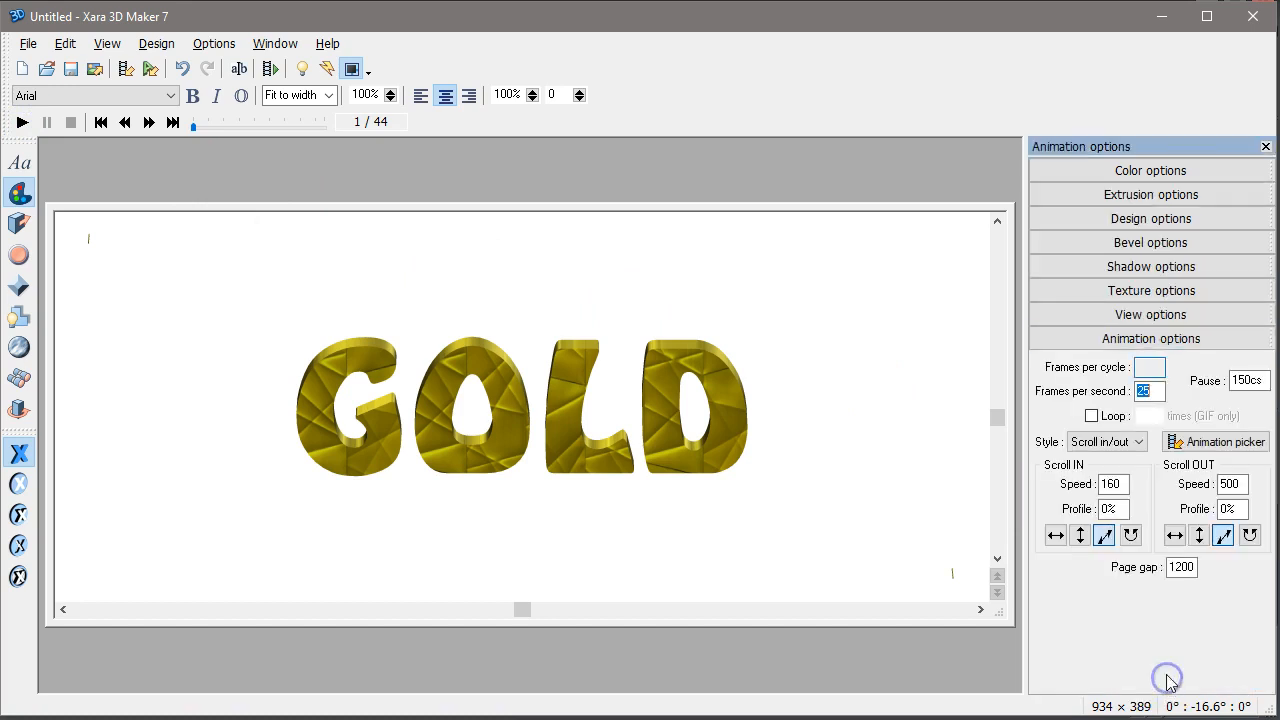
{"action": "left_click", "coordinate": [1141, 443]}
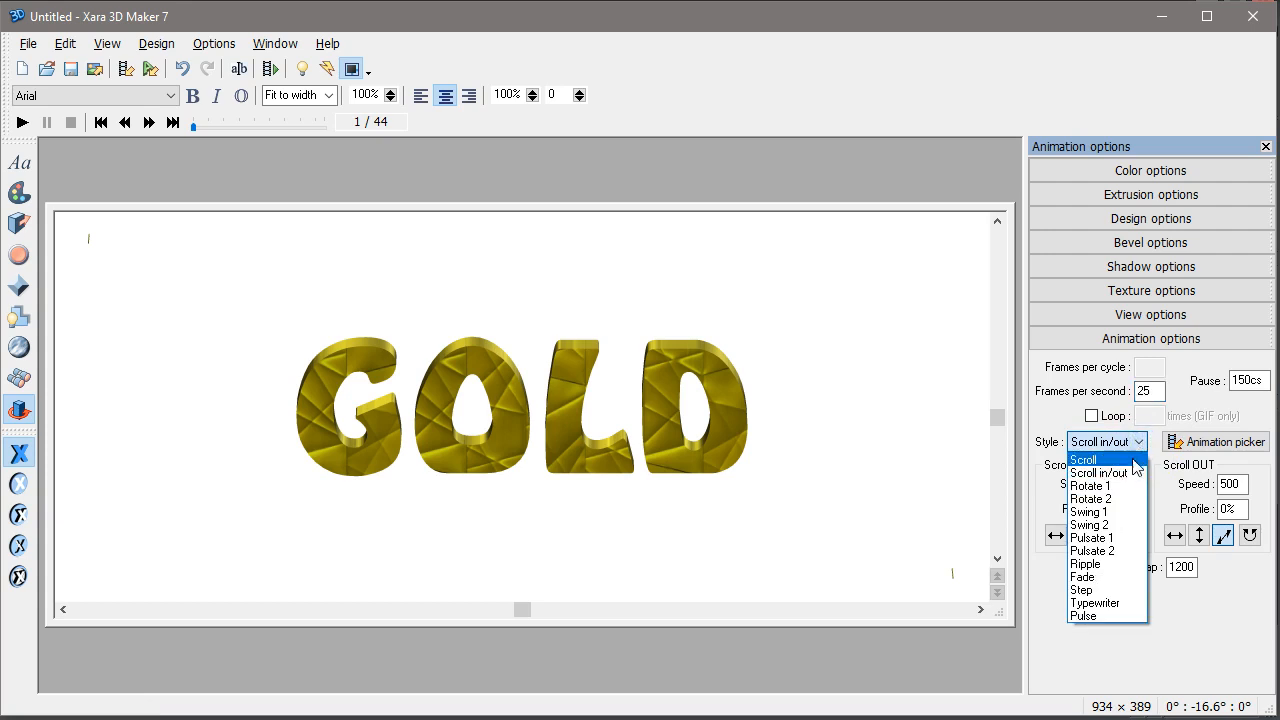
{"action": "left_click", "coordinate": [1107, 525]}
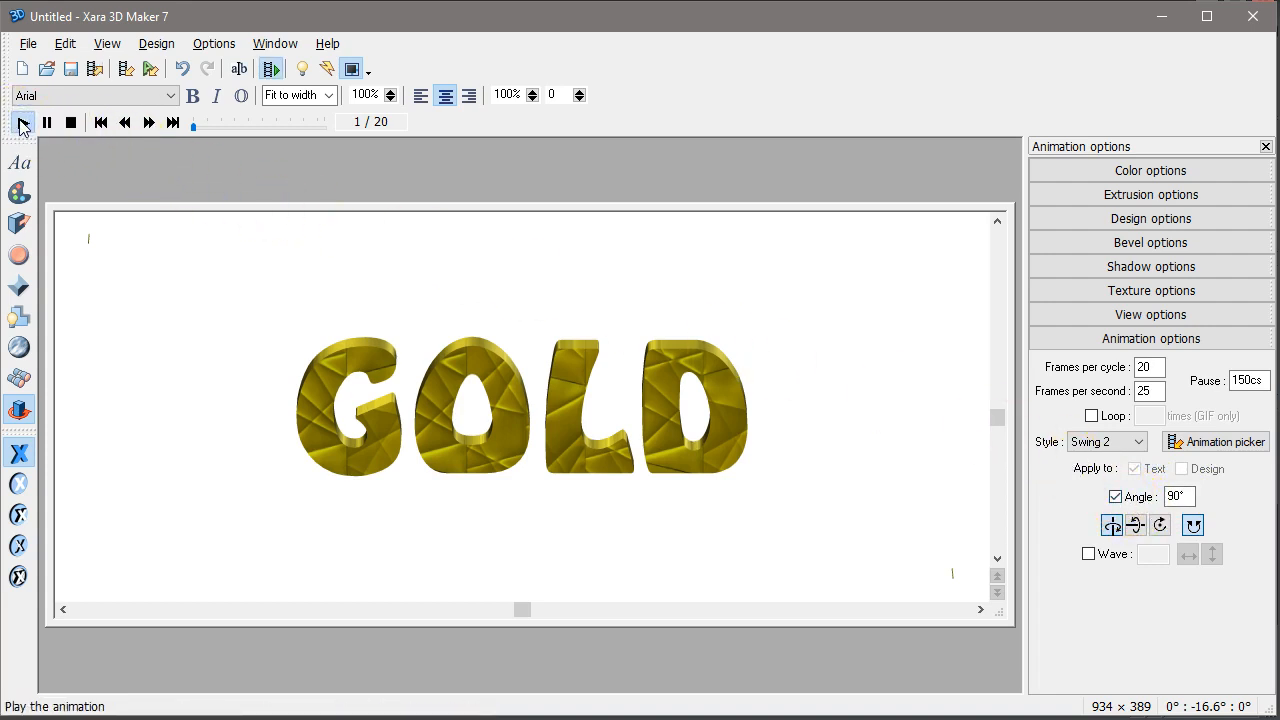
{"action": "left_click", "coordinate": [22, 123]}
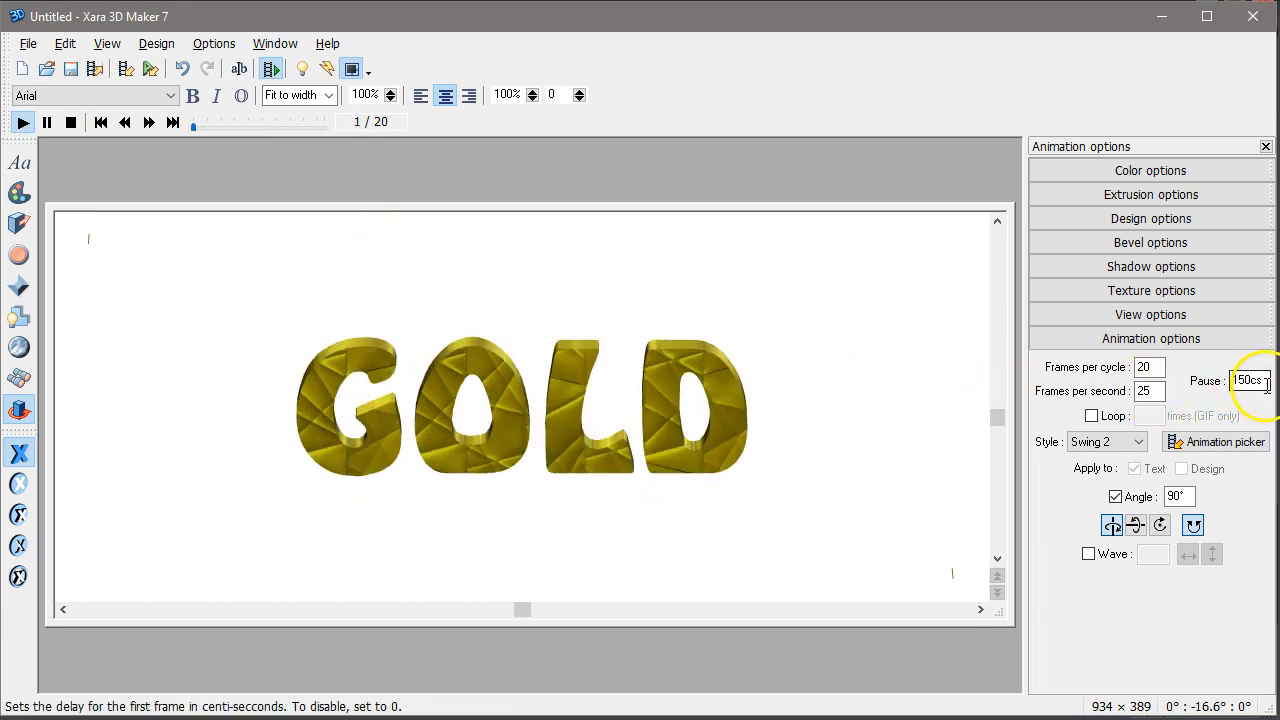
- Set the animation's first-frame pause to 0 and stop the playback
{"action": "left_click", "coordinate": [1222, 386]}
{"action": "type", "text": "0"}
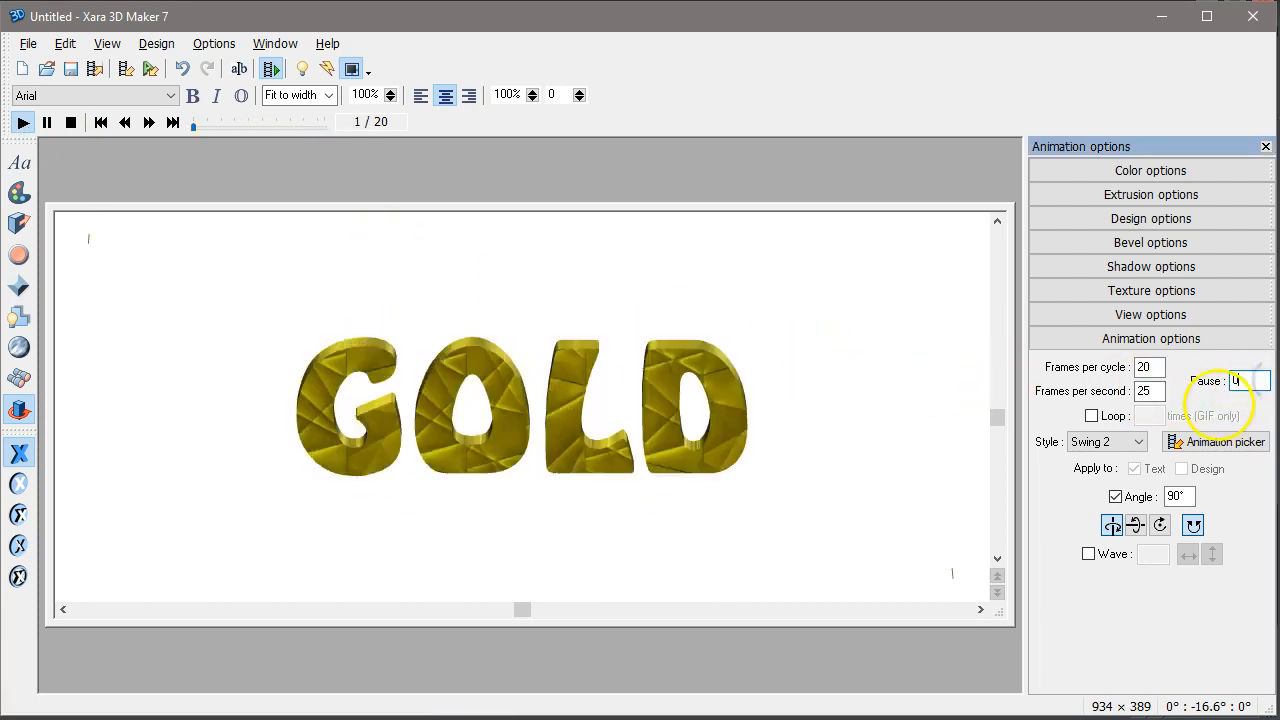
{"action": "key", "text": "Return"}
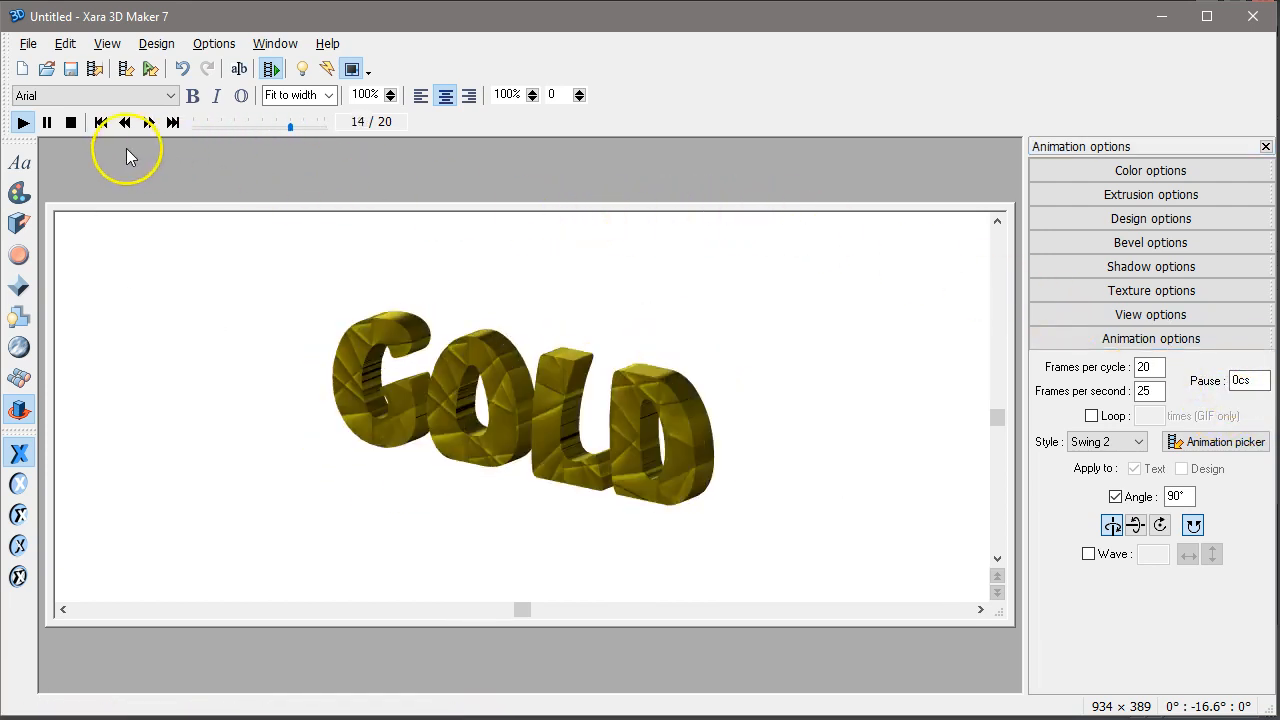
{"action": "left_click", "coordinate": [72, 124]}
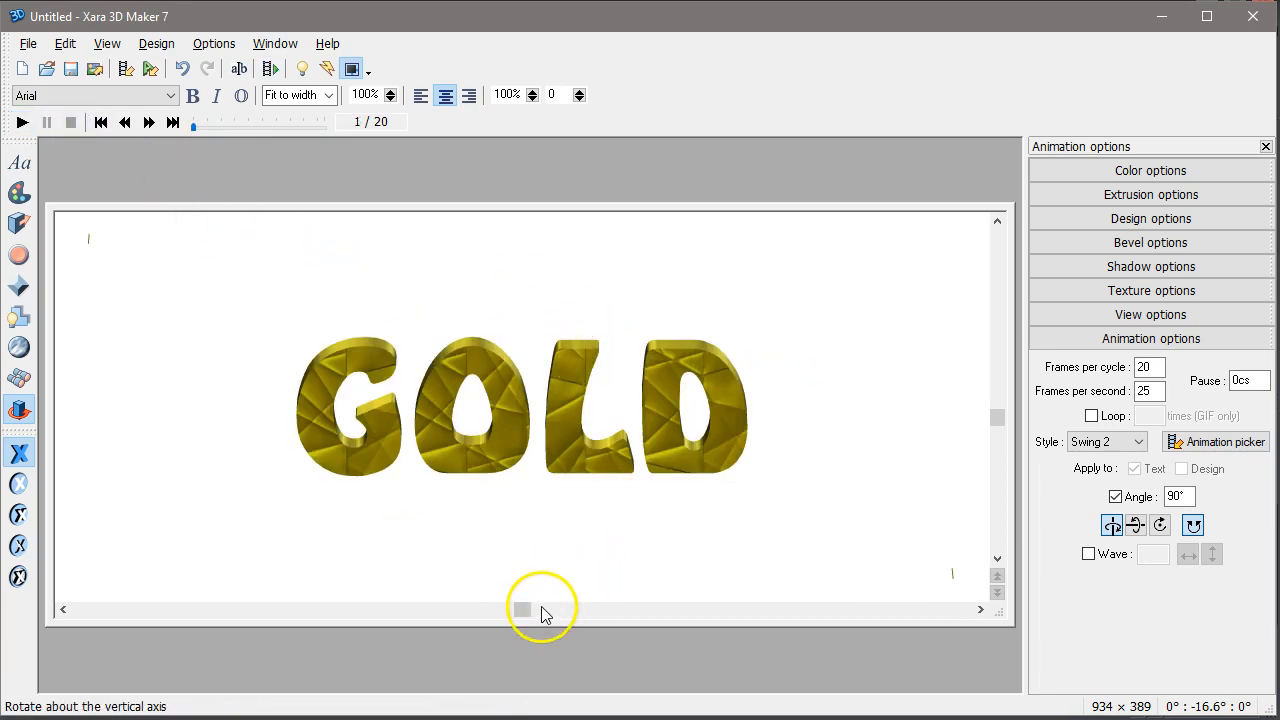
- Rotate the text about the vertical axis to -19.8° and spread the three lights: to the O's lower-left edge, above the D, and farther above the O
{"action": "left_click_drag", "start_coordinate": [525, 607], "coordinate": [476, 613]}
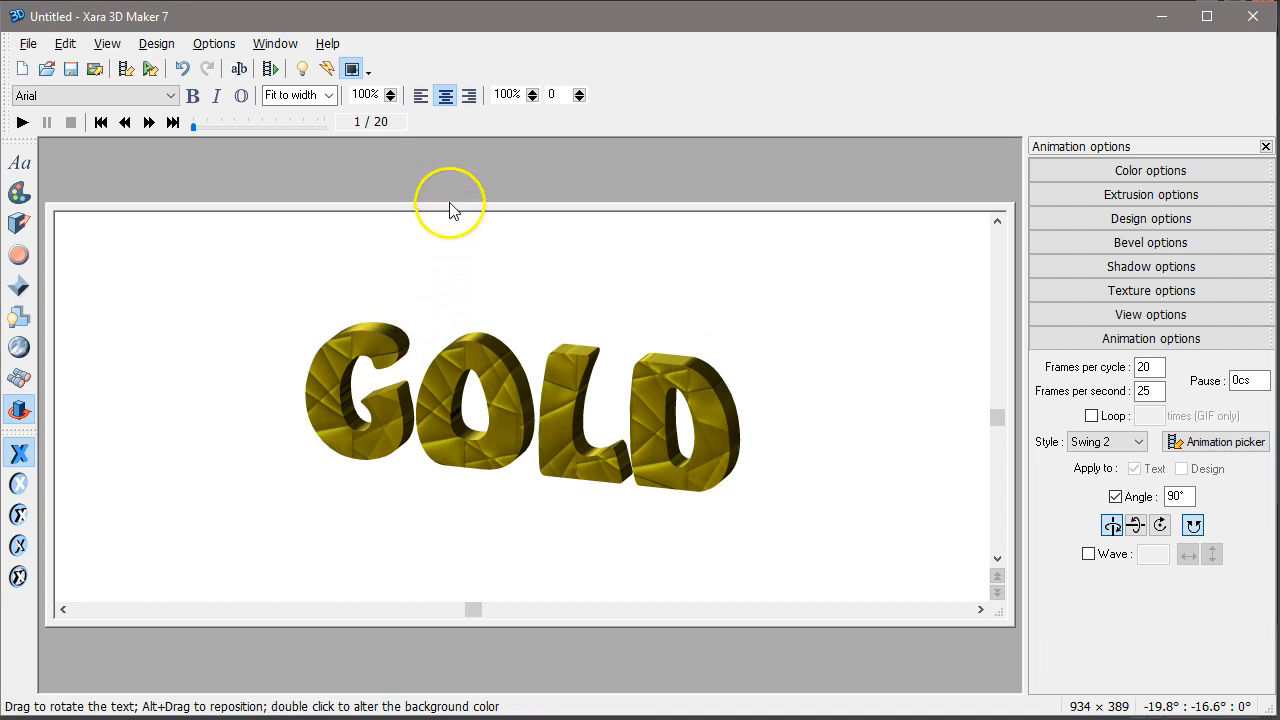
{"action": "left_click", "coordinate": [304, 70]}
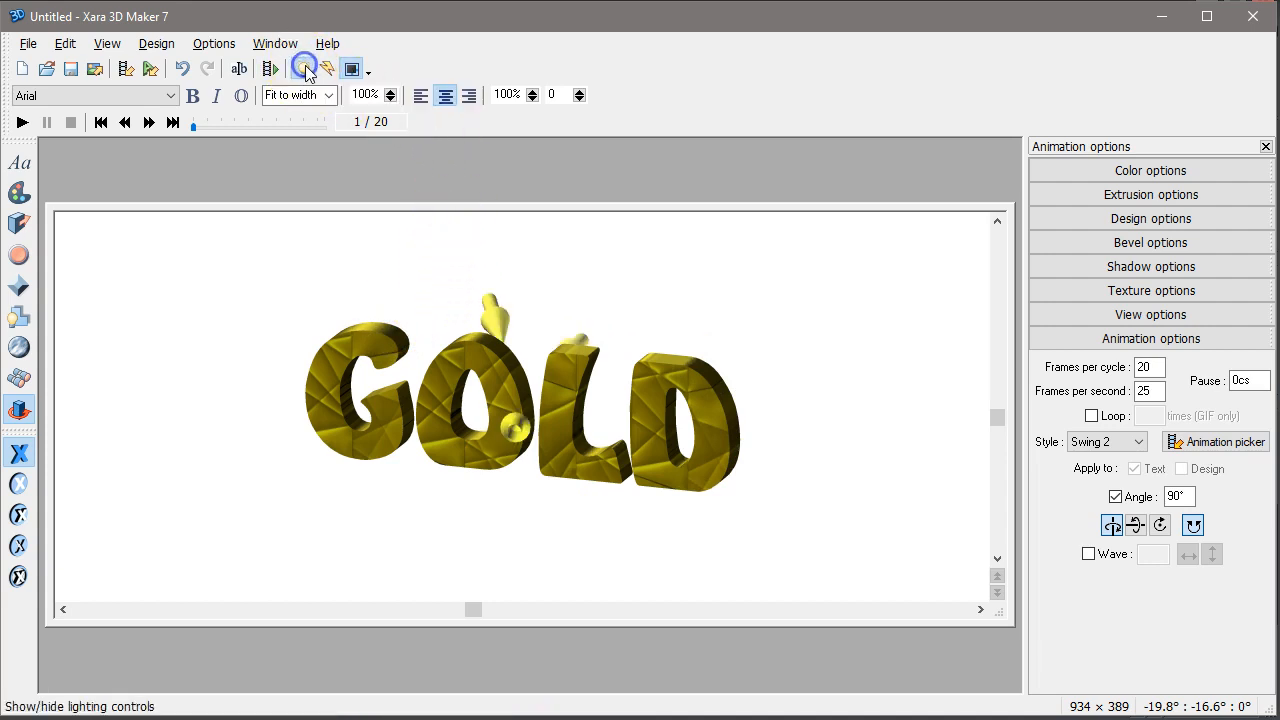
{"action": "left_click_drag", "start_coordinate": [516, 432], "coordinate": [420, 476]}
{"action": "left_click_drag", "start_coordinate": [586, 337], "coordinate": [680, 307]}
{"action": "left_click_drag", "start_coordinate": [500, 312], "coordinate": [479, 238]}
{"action": "left_click", "coordinate": [302, 68]}
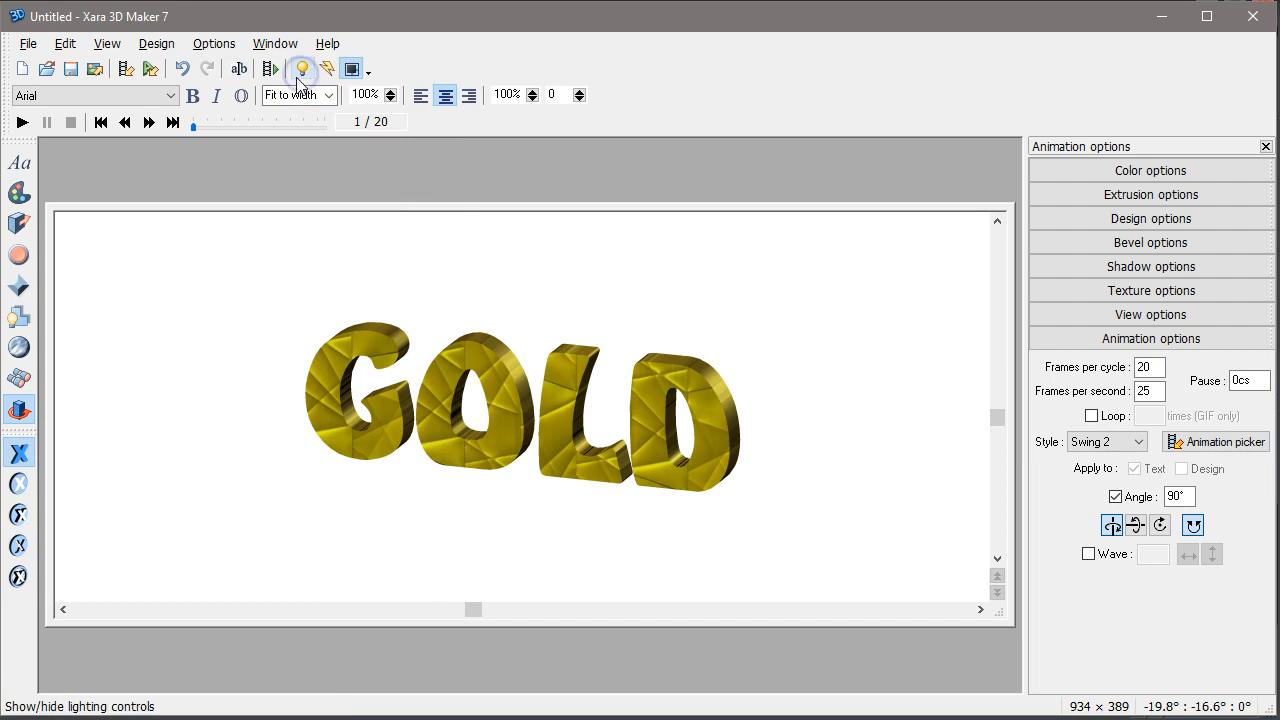
- Export the 3D text as a transparent true color (24-bit) PNG named 3d-still at the current window size
{"action": "left_click", "coordinate": [25, 44]}
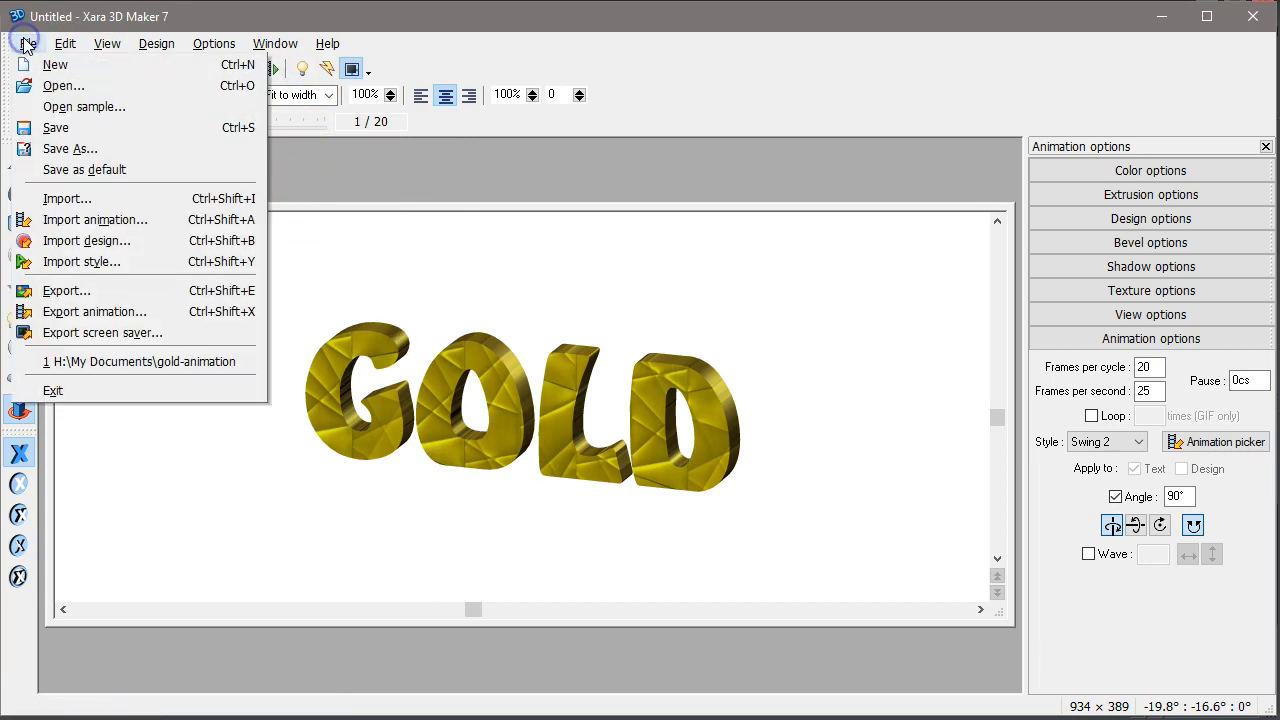
{"action": "left_click", "coordinate": [60, 291]}
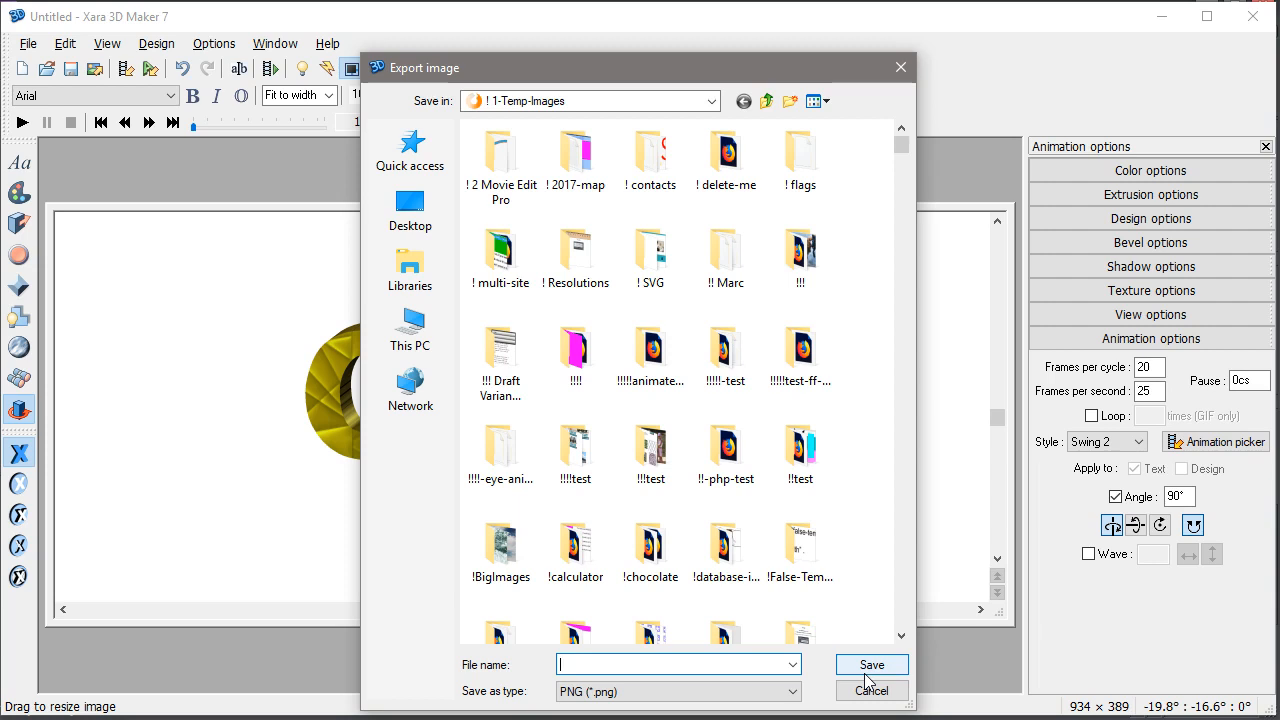
{"action": "type", "text": "3d-still"}
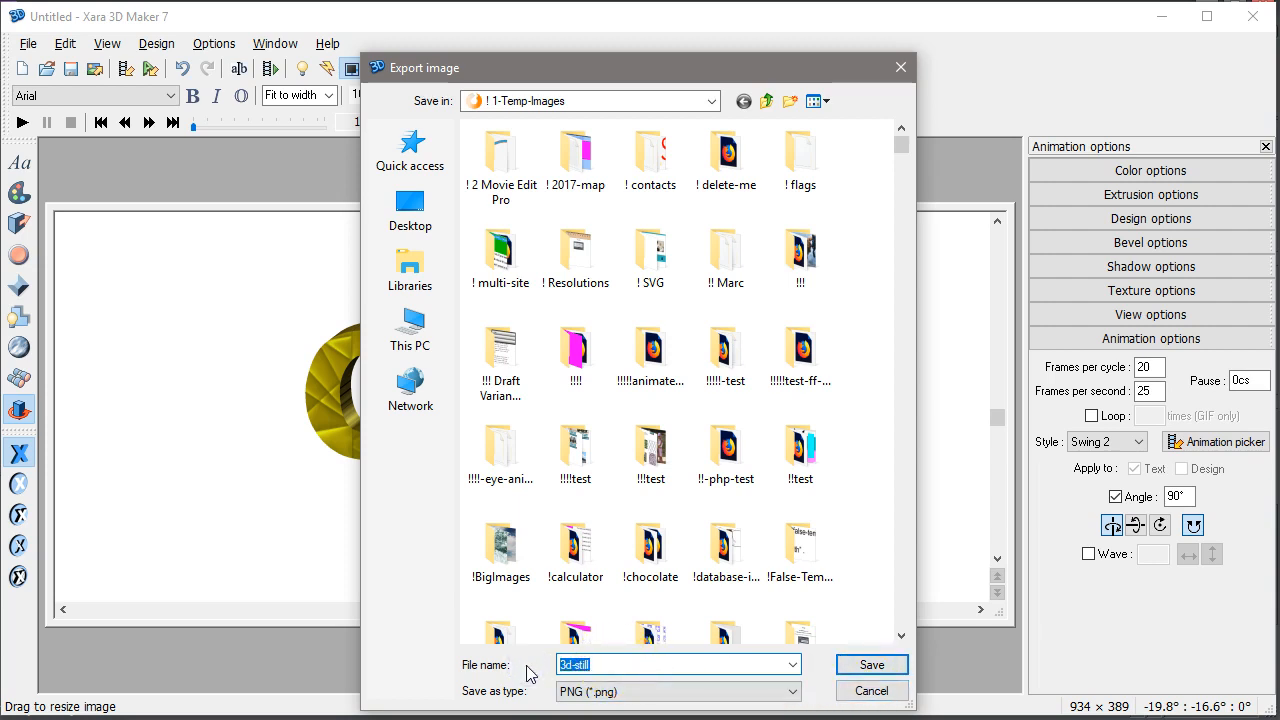
{"action": "left_click", "coordinate": [871, 665]}
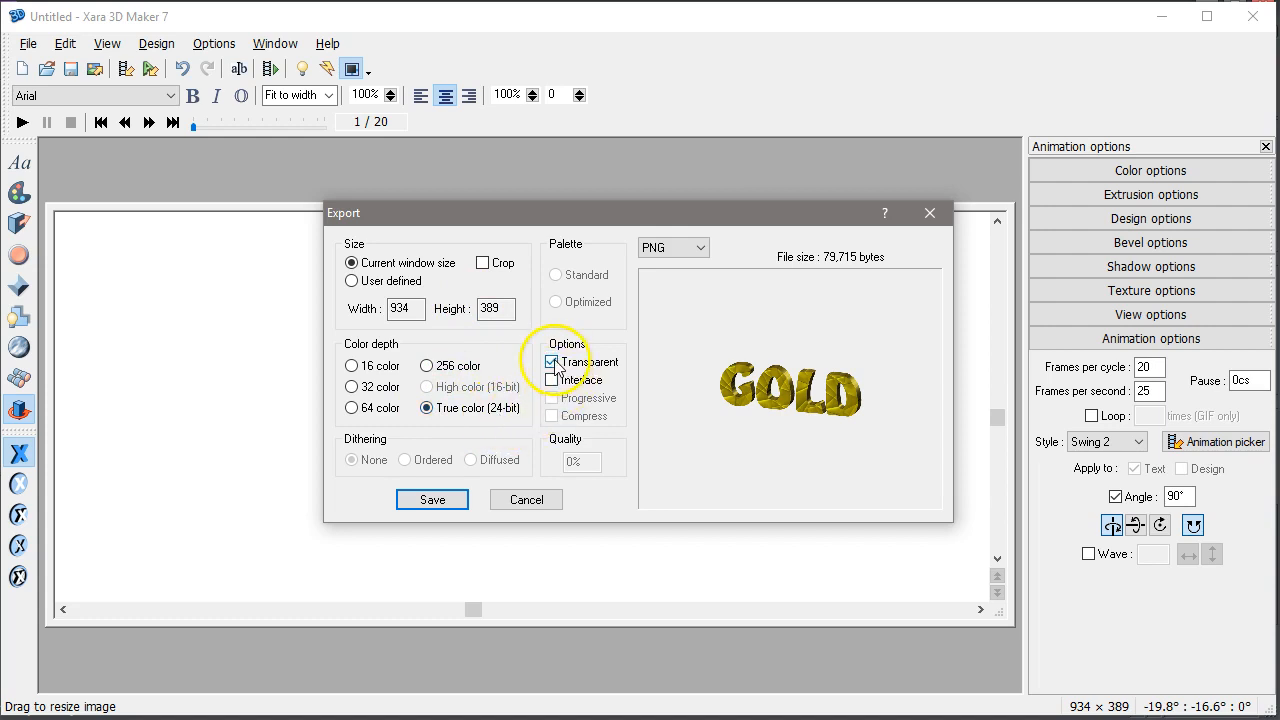
{"action": "left_click", "coordinate": [441, 500]}
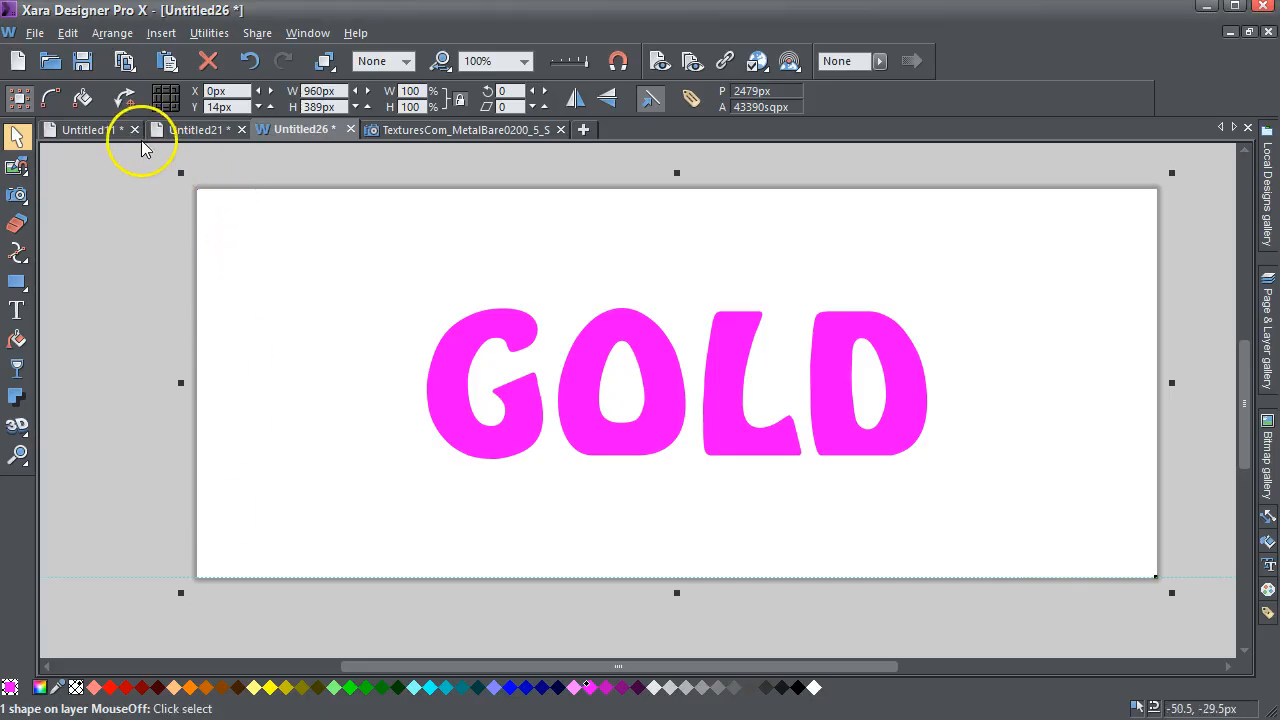
- Import 3d-still.png into a new blank document and move it to about X 0.33 in, Y 7.95 in
{"action": "left_click", "coordinate": [17, 61]}
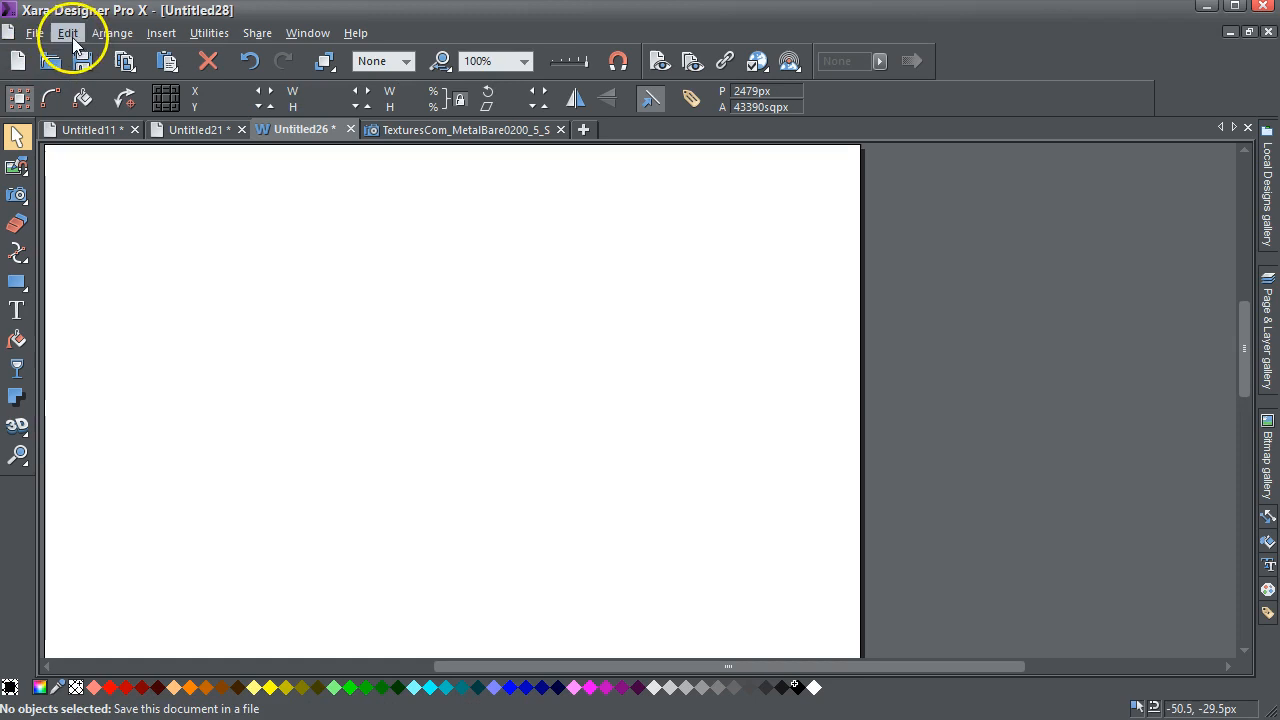
{"action": "left_click", "coordinate": [35, 33]}
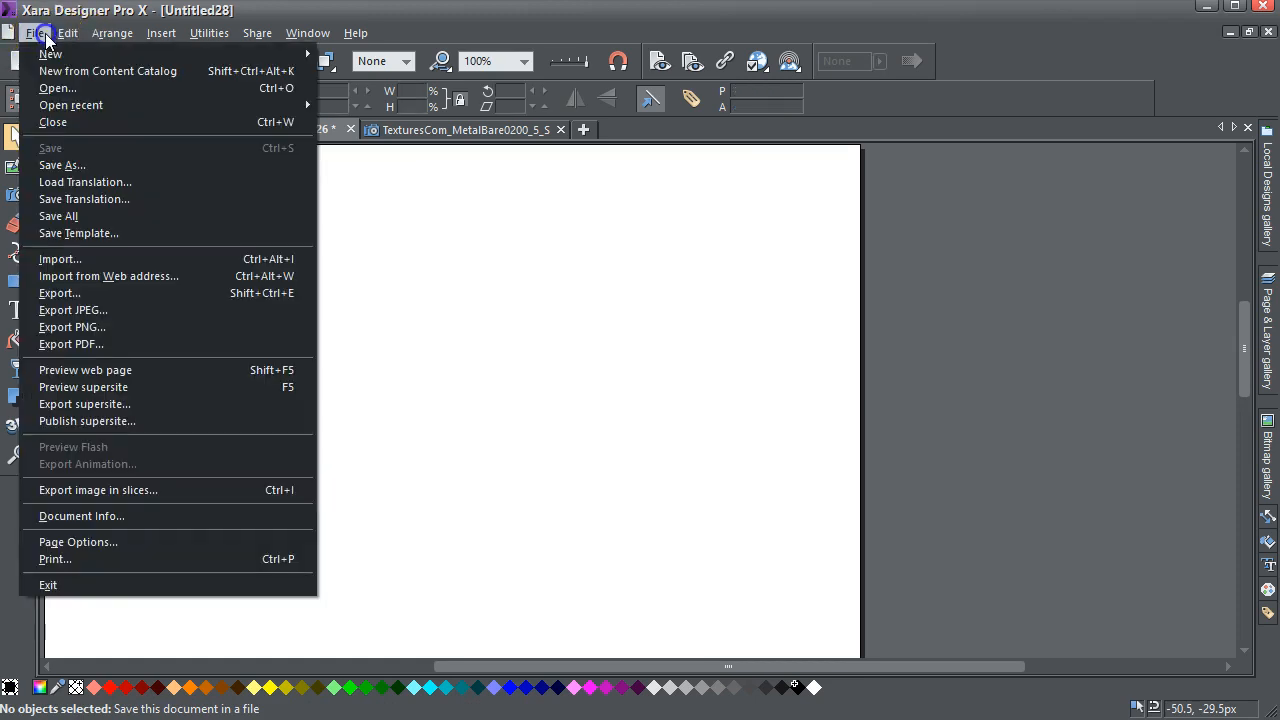
{"action": "left_click", "coordinate": [60, 259]}
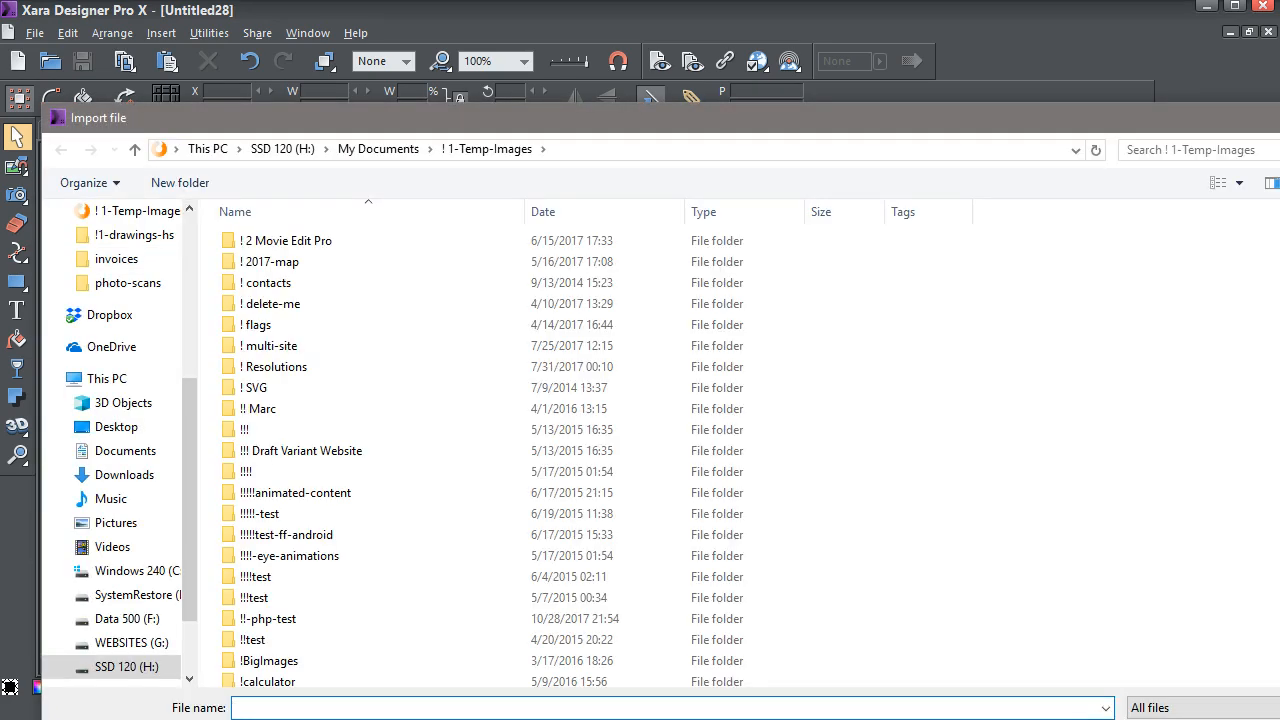
{"action": "type", "text": "3d-still"}
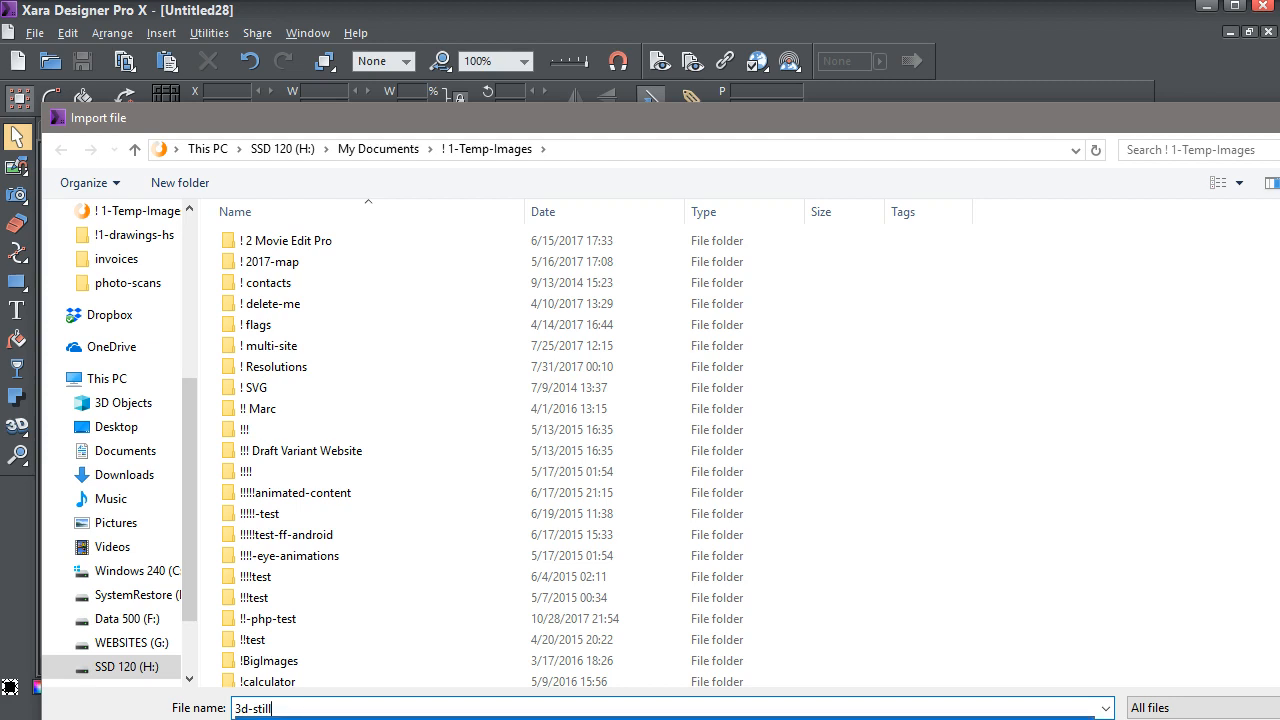
{"action": "left_click", "coordinate": [264, 717]}
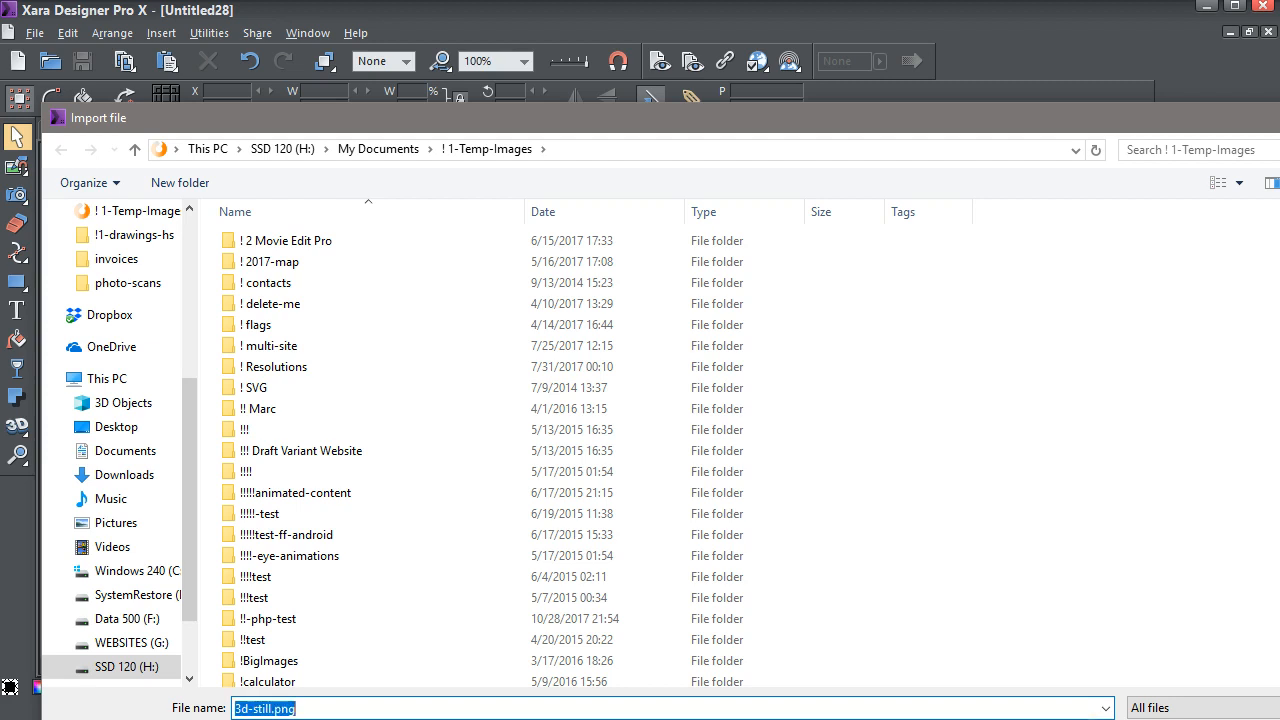
{"action": "key", "text": "Return"}
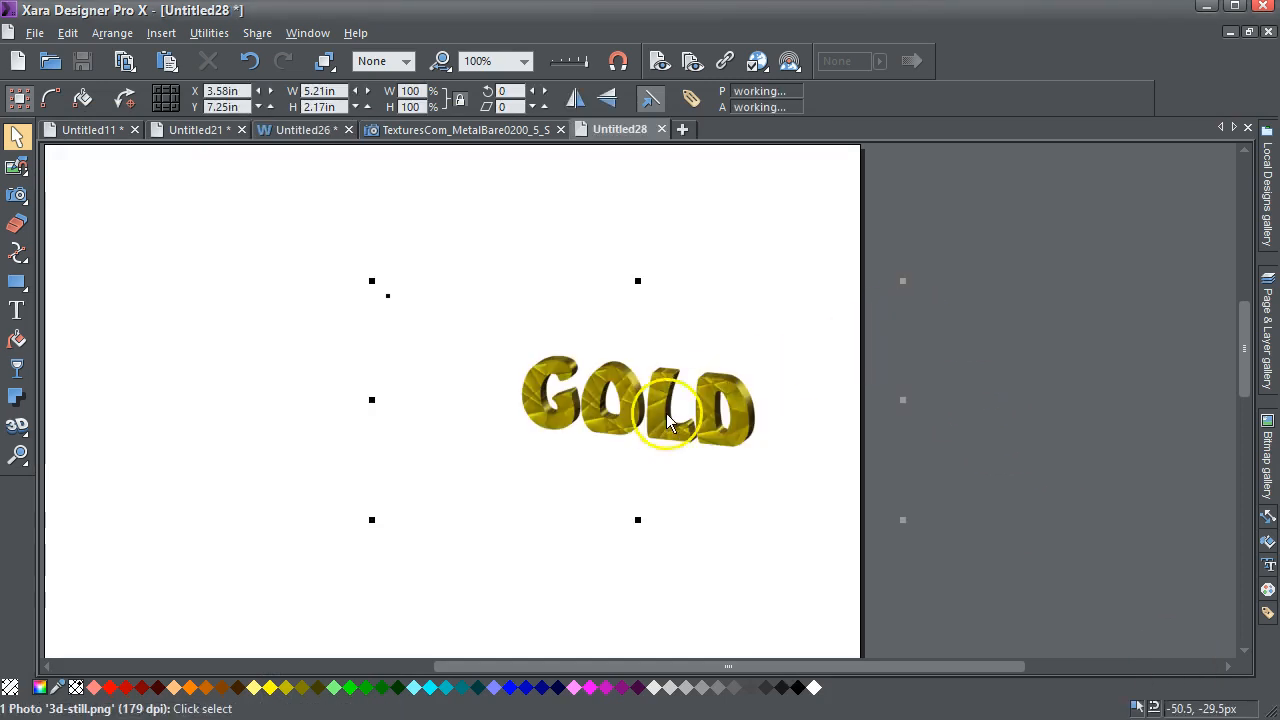
{"action": "left_click_drag", "start_coordinate": [643, 400], "coordinate": [338, 338]}
- Draw a magenta rectangle about 1.06 × 3.23 in across the O and L, and send it behind the GOLD image
{"action": "left_click", "coordinate": [16, 283]}
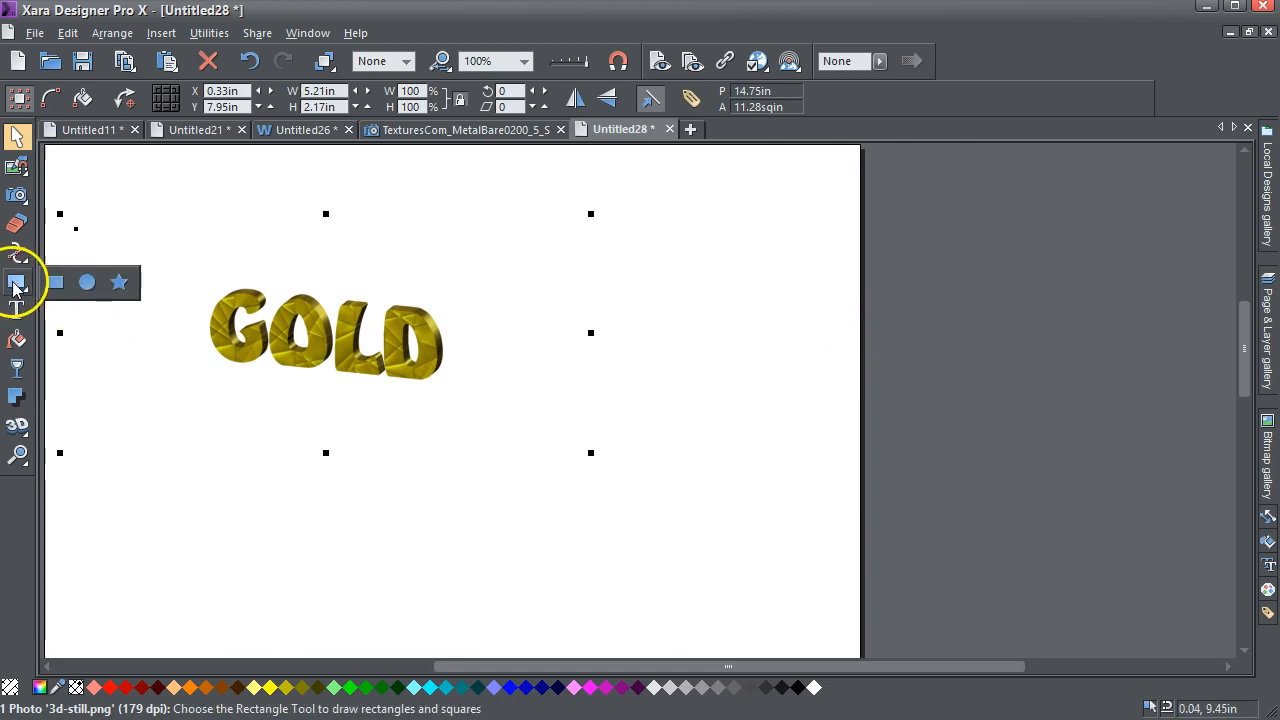
{"action": "left_click_drag", "start_coordinate": [265, 177], "coordinate": [367, 487]}
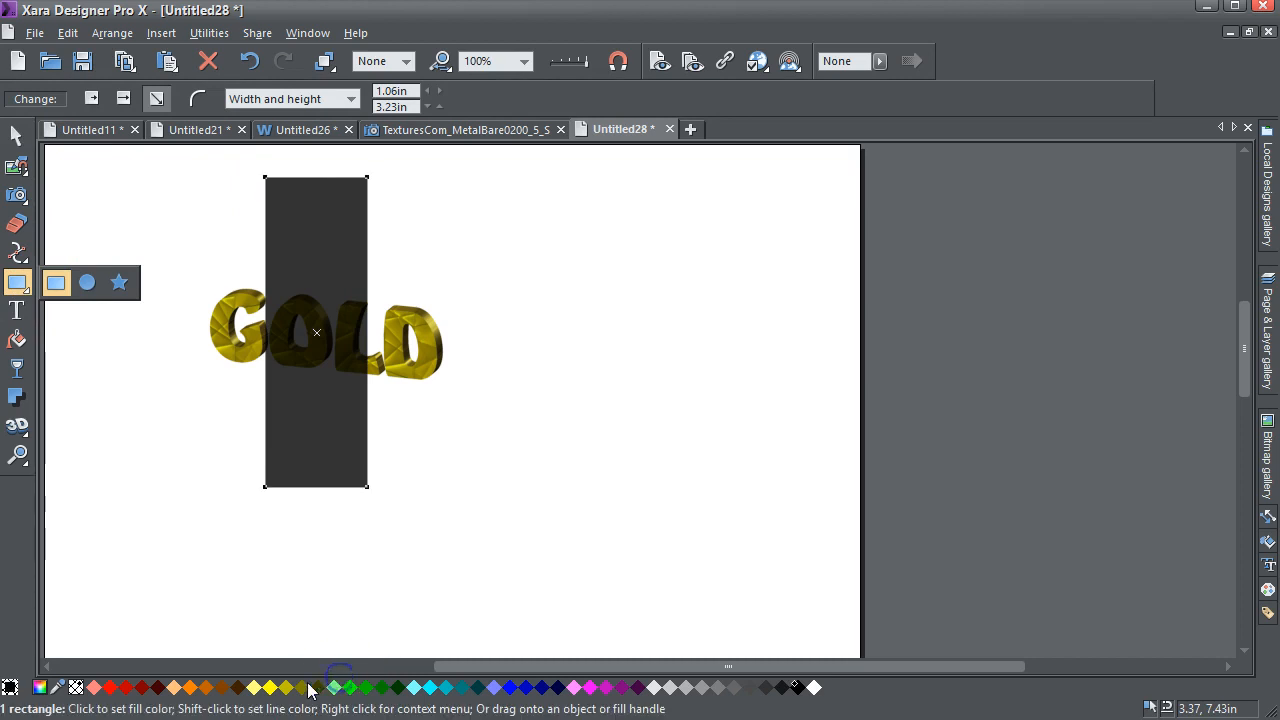
{"action": "left_click", "coordinate": [591, 687]}
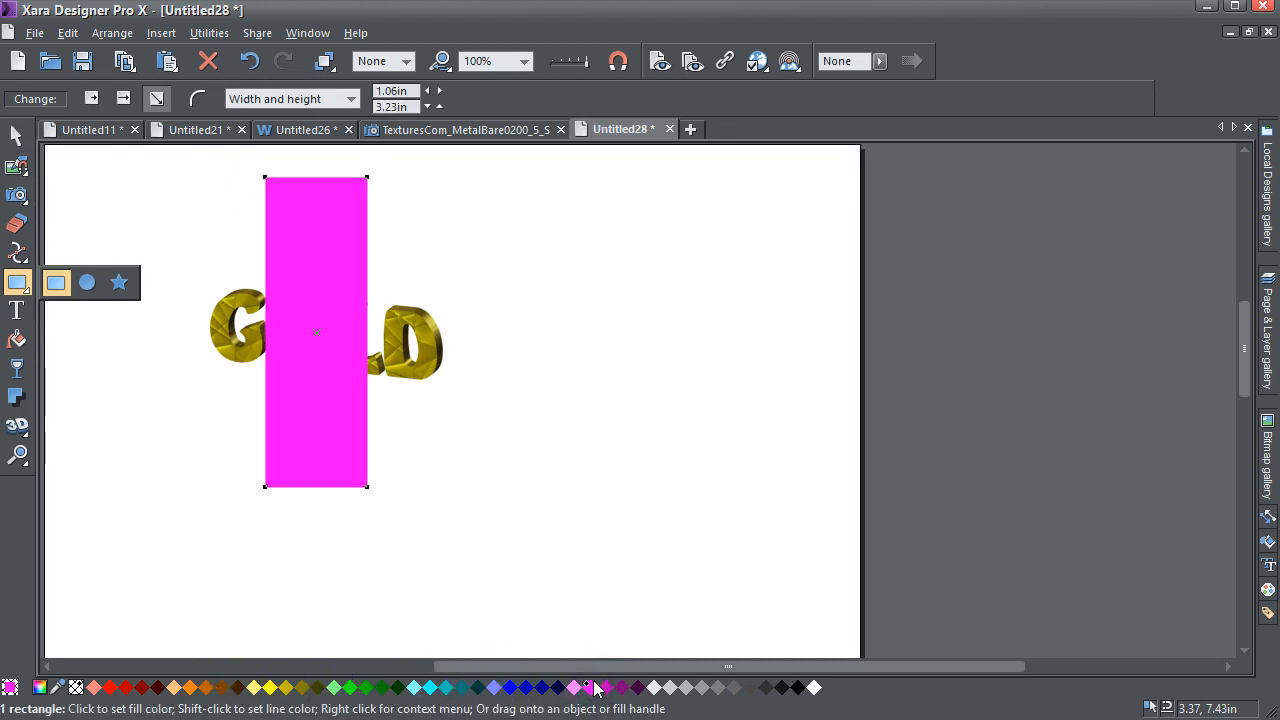
{"action": "key", "text": "ctrl+b"}
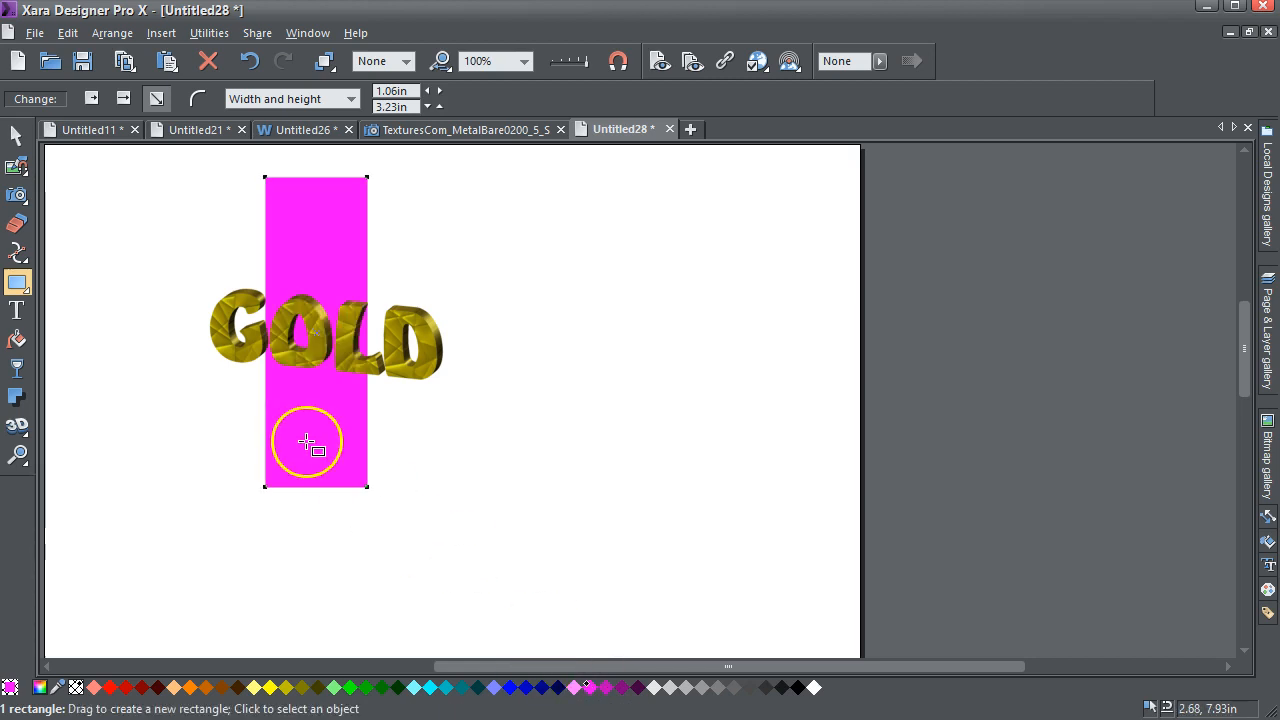
- Draw a green rectangle about 2.62 × 1.09 in closely enclosing the GOLD lettering of the imported image
{"action": "left_click", "coordinate": [16, 134]}
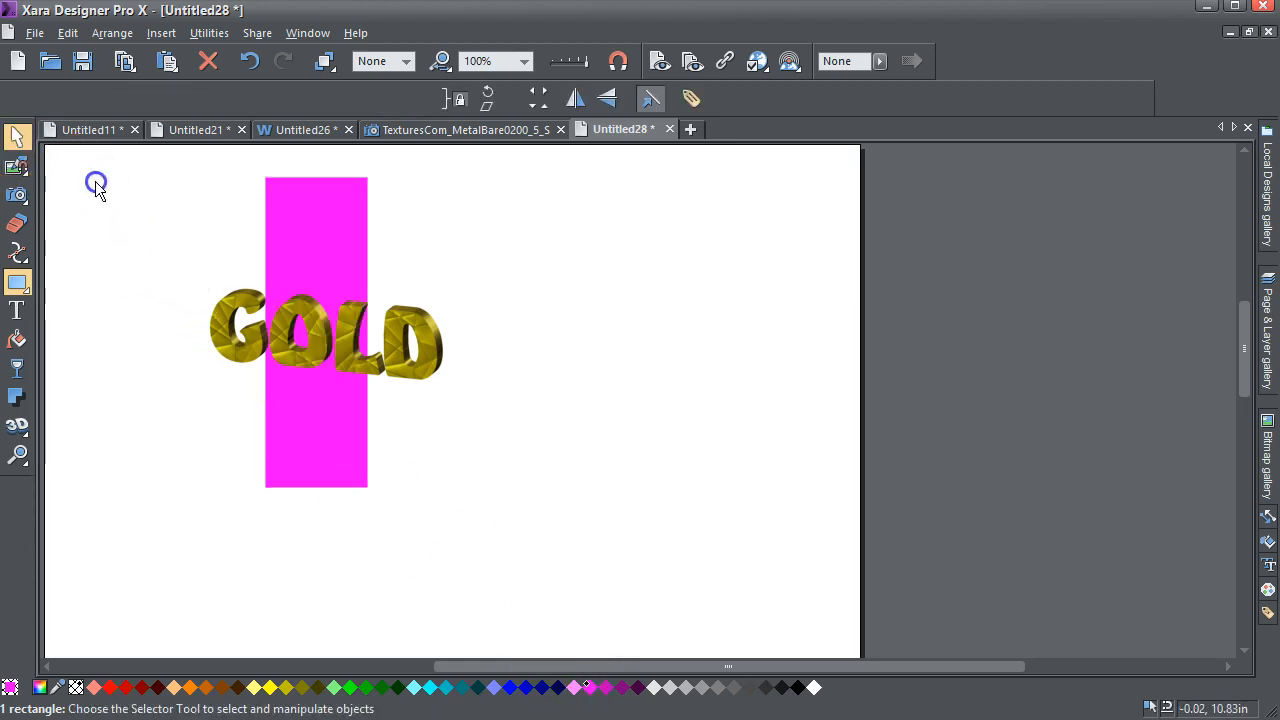
{"action": "left_click", "coordinate": [428, 346]}
{"action": "left_click", "coordinate": [433, 340]}
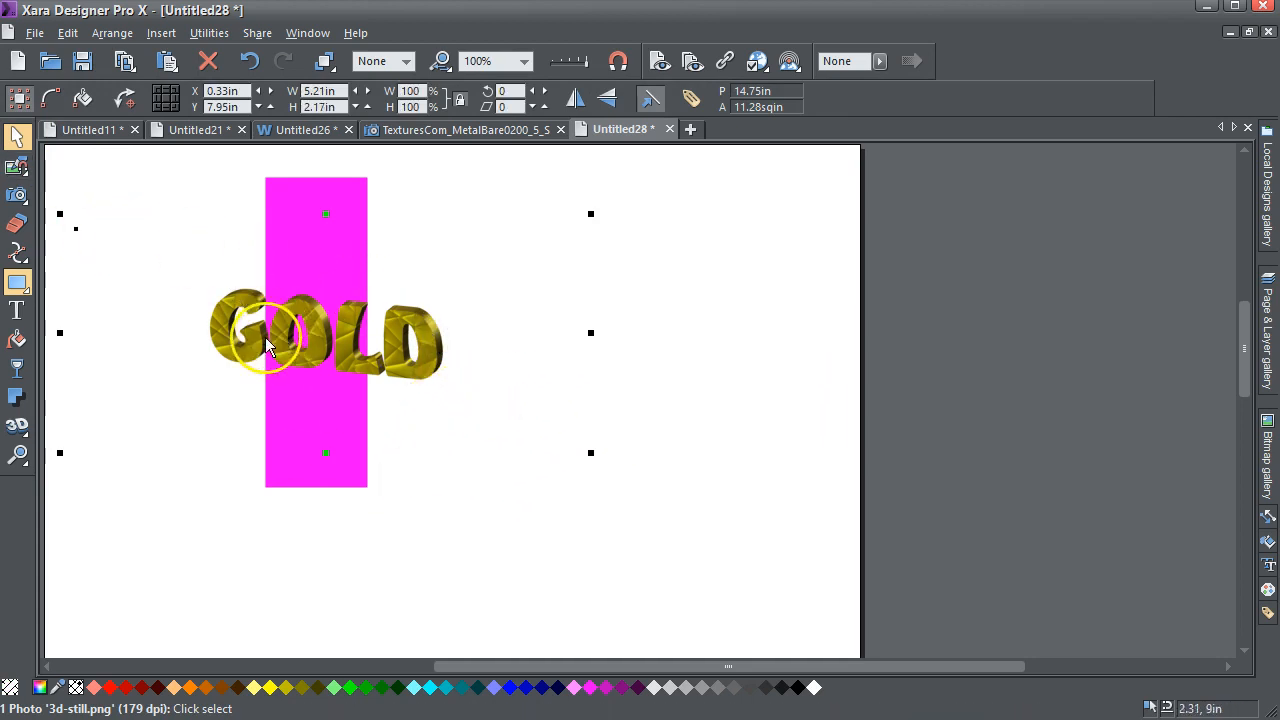
{"action": "left_click", "coordinate": [16, 284]}
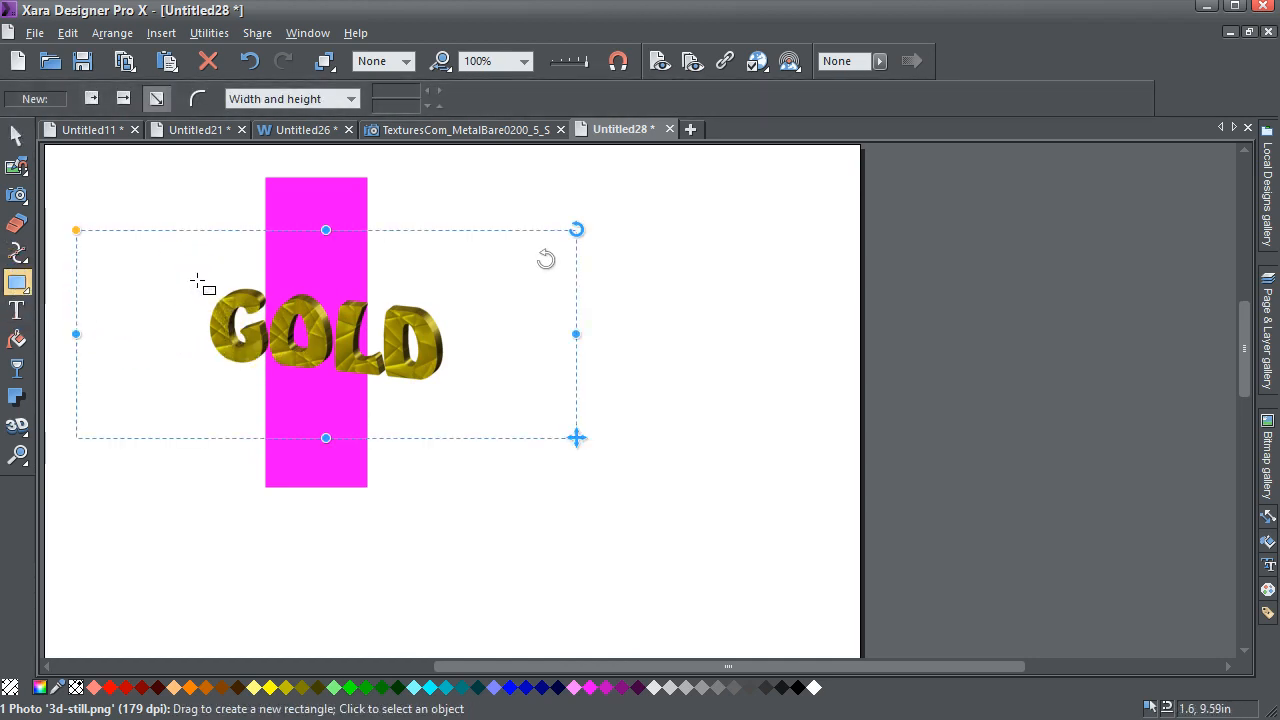
{"action": "left_click_drag", "start_coordinate": [197, 282], "coordinate": [448, 386]}
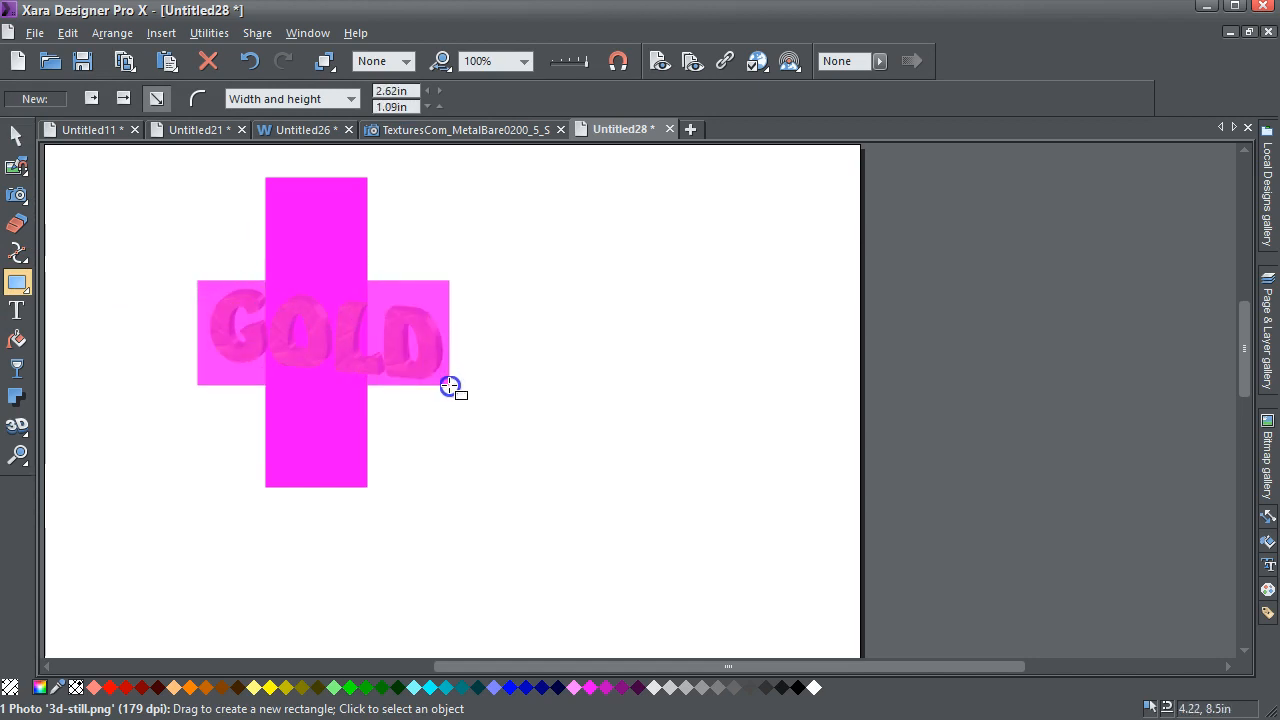
{"action": "left_click", "coordinate": [350, 687]}
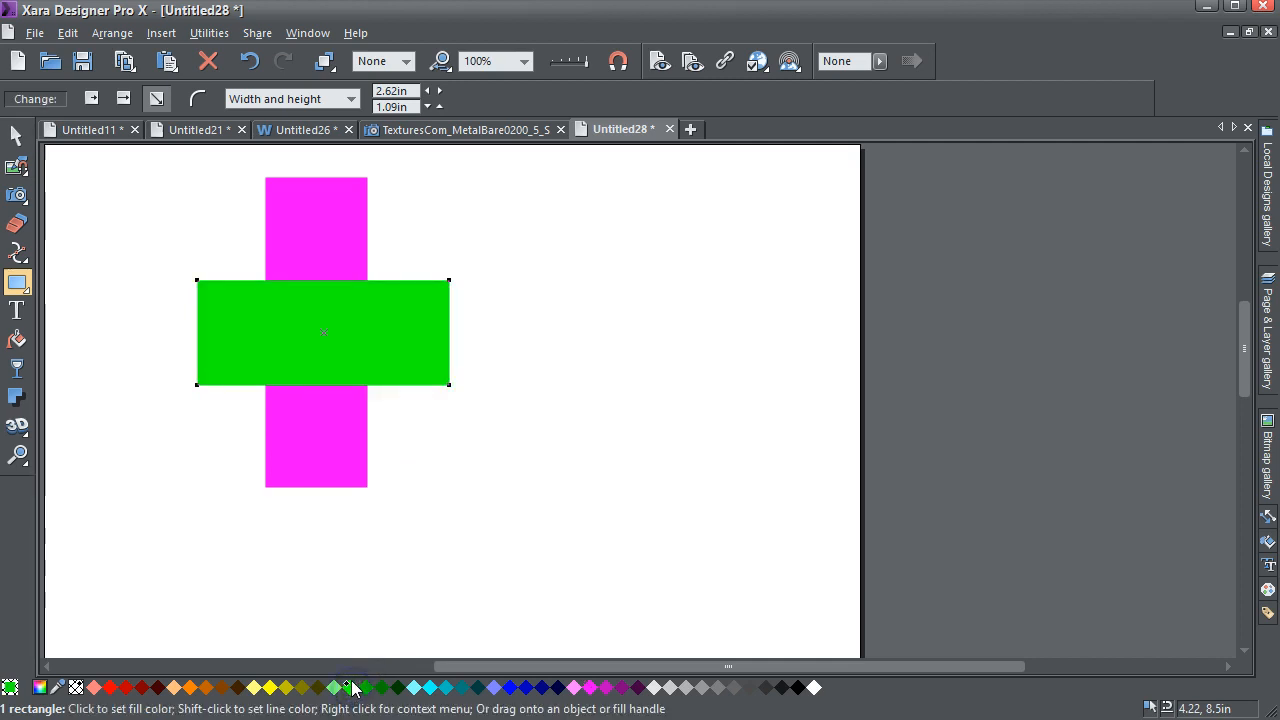
- Clip the GOLD image to the green rectangle, leaving the magenta rectangle out of the clip
{"action": "left_click", "coordinate": [16, 135]}
{"action": "left_click", "coordinate": [197, 225]}
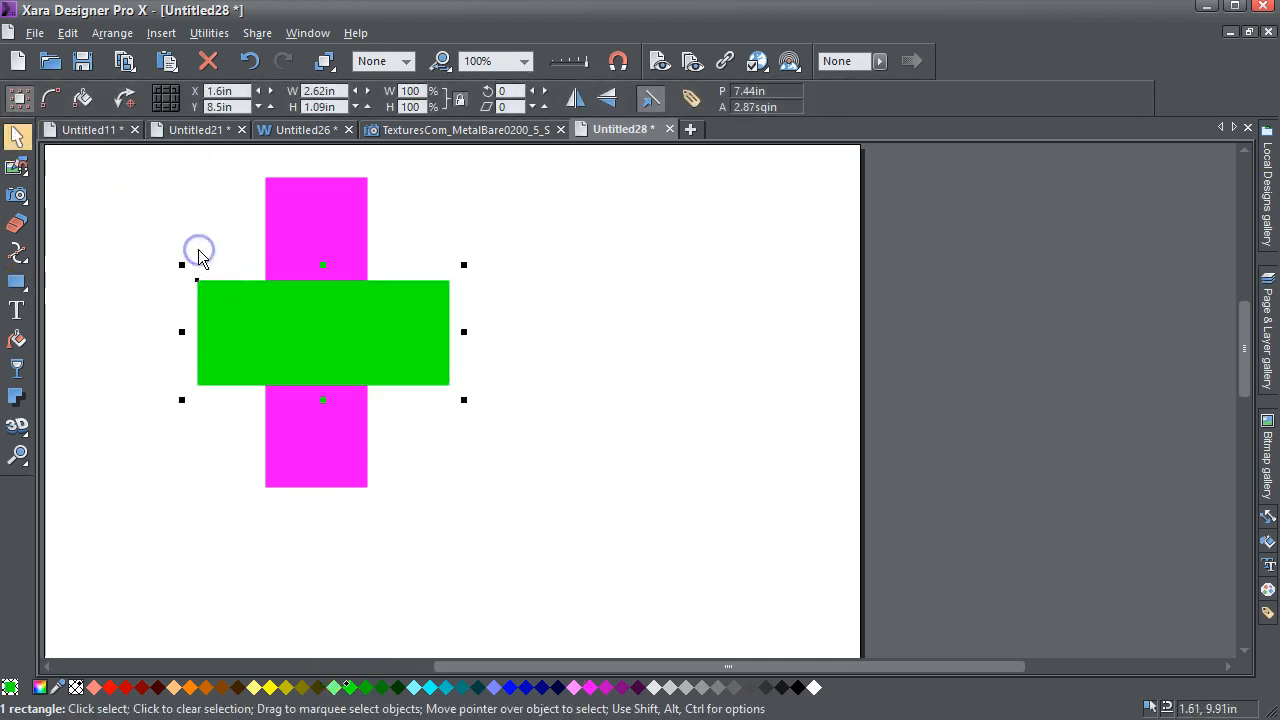
{"action": "left_click", "coordinate": [205, 250], "text": "shift"}
{"action": "left_click", "coordinate": [227, 262], "text": "shift"}
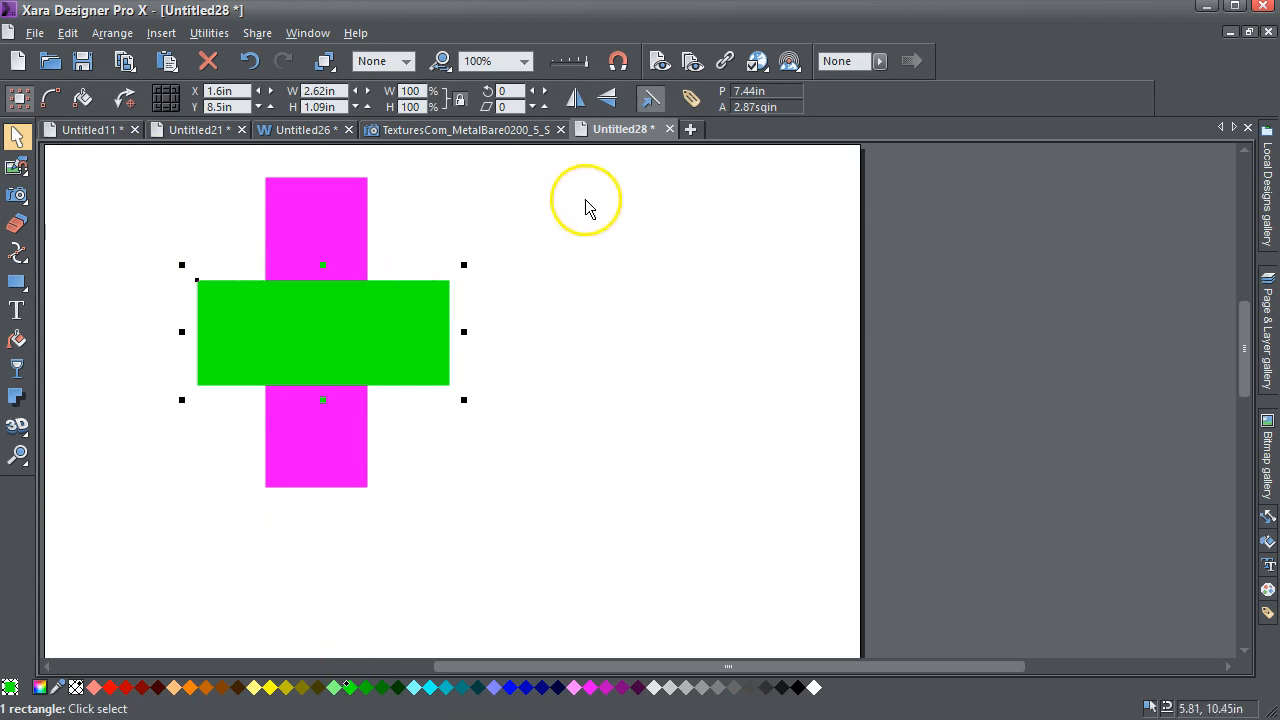
{"action": "left_click", "coordinate": [663, 203]}
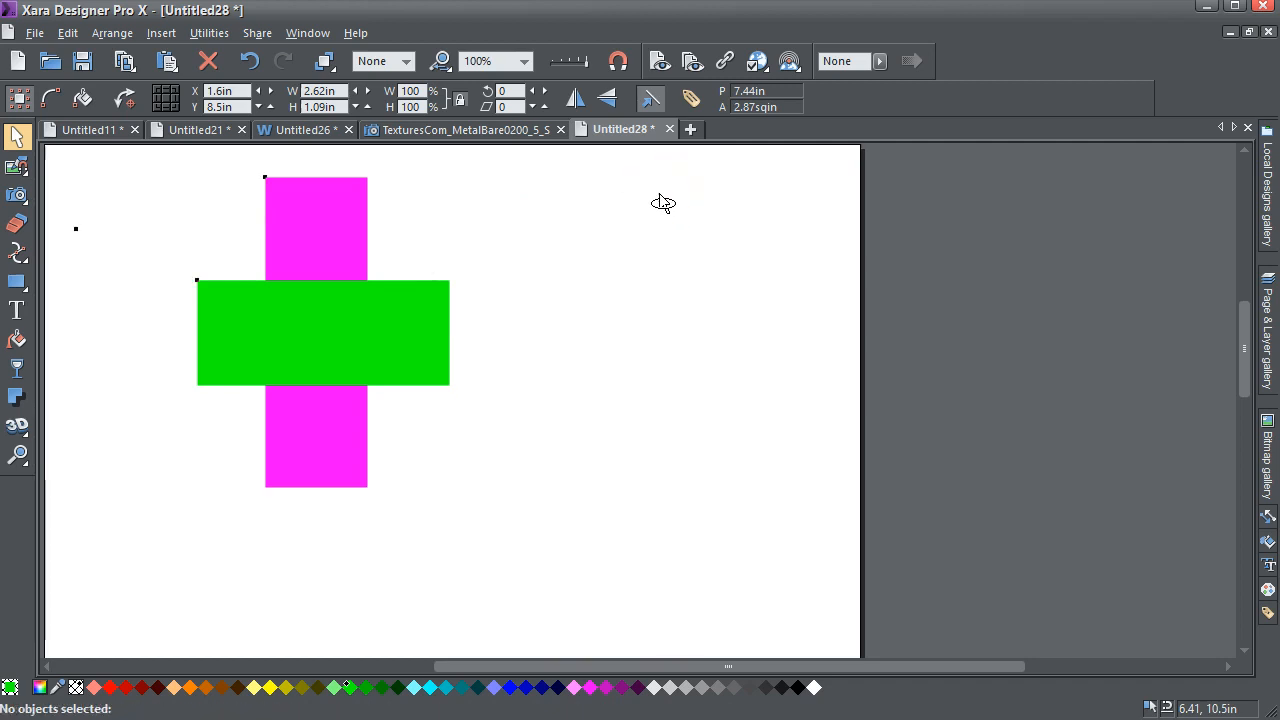
{"action": "key", "text": "ctrl+a"}
{"action": "left_click", "coordinate": [346, 191], "text": "shift"}
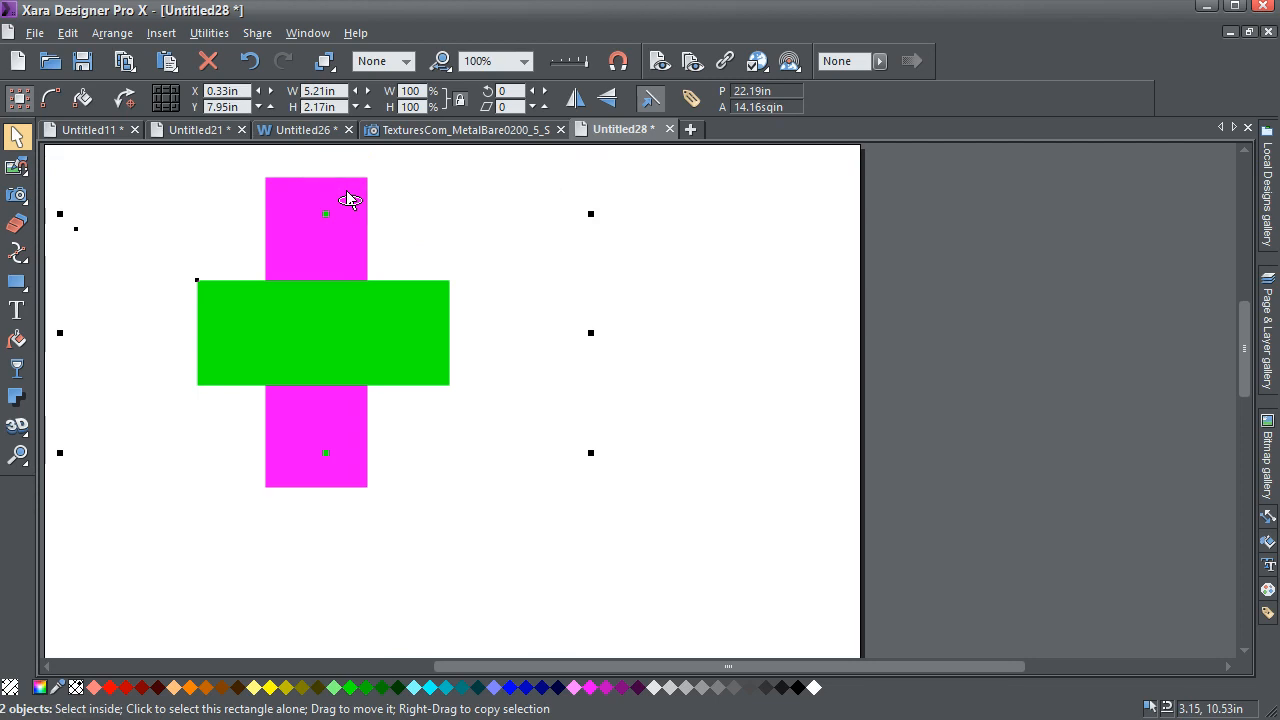
{"action": "key", "text": "q"}
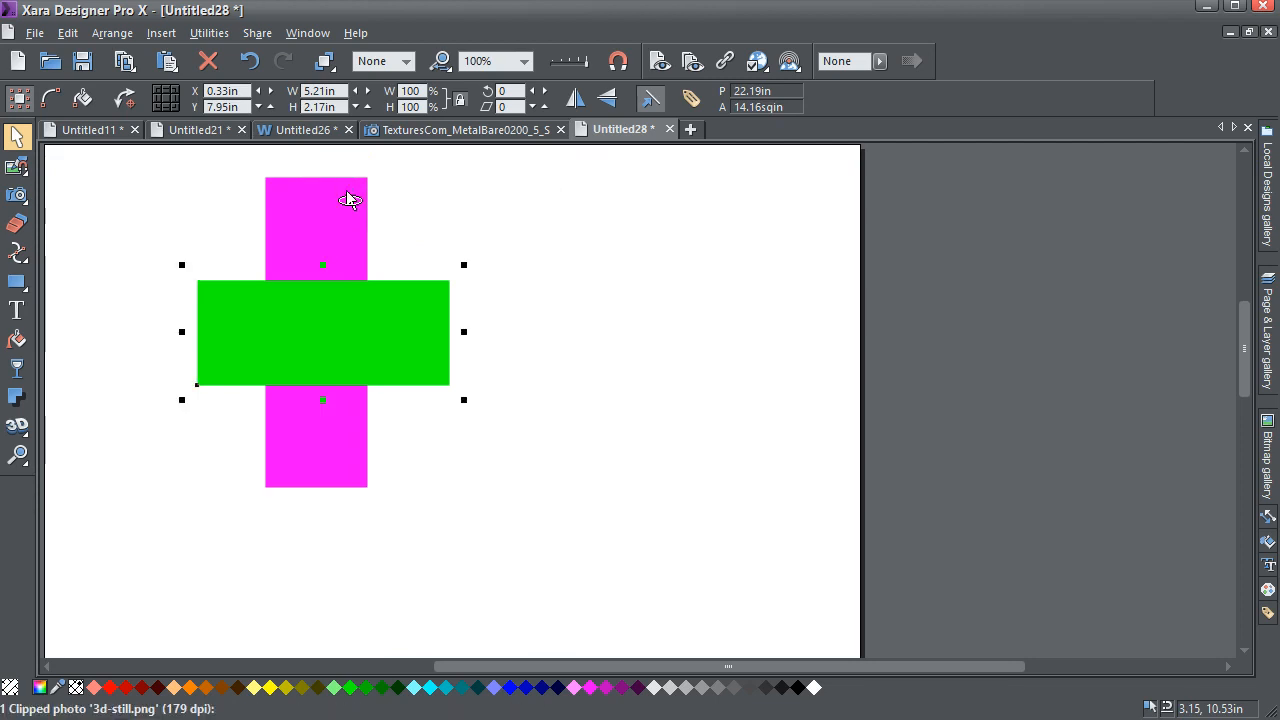
- Move the clipped GOLD image slightly up the magenta rectangle, to about X 1.62 in, Y 8.73 in
{"action": "left_click", "coordinate": [615, 311]}
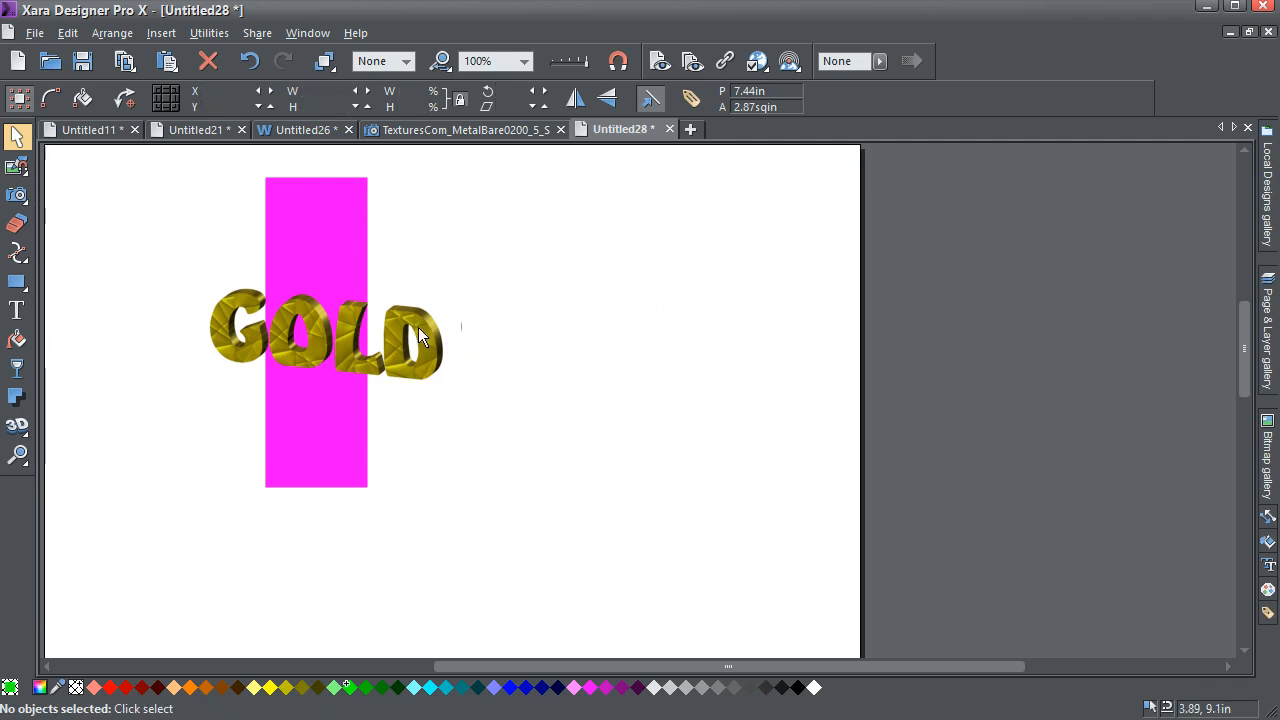
{"action": "left_click", "coordinate": [418, 331]}
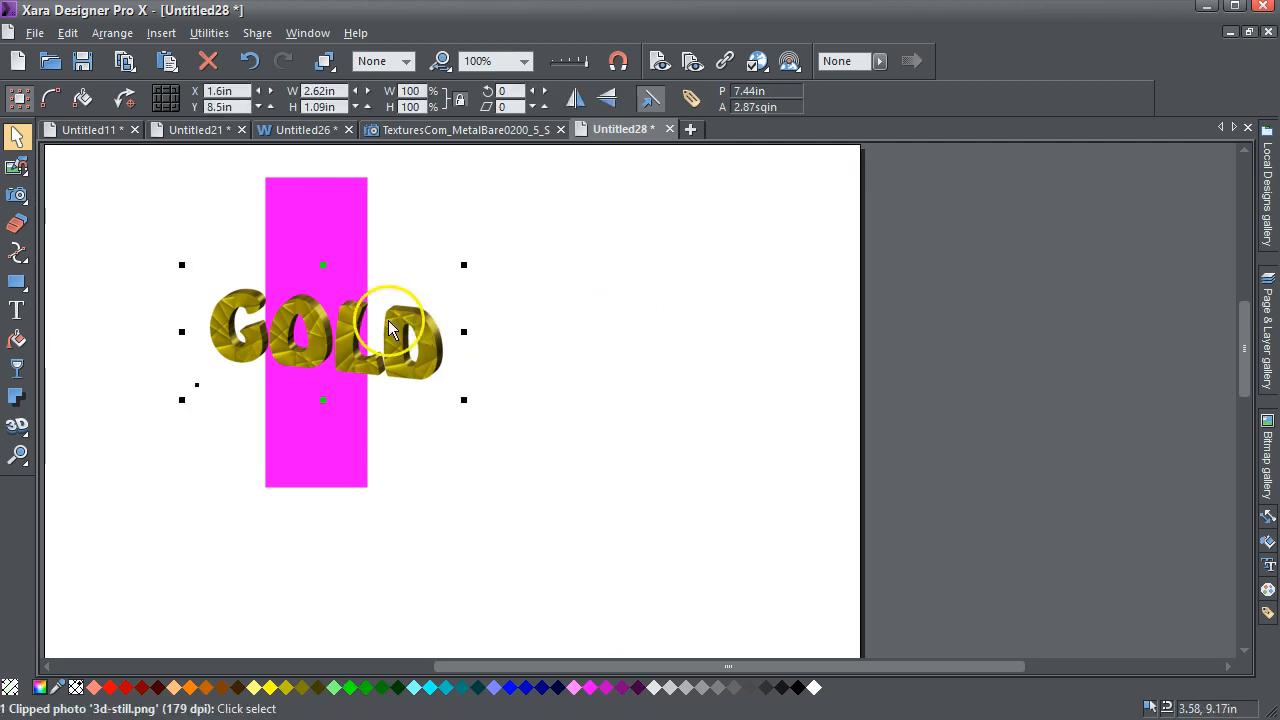
{"action": "left_click_drag", "start_coordinate": [390, 330], "coordinate": [390, 298]}
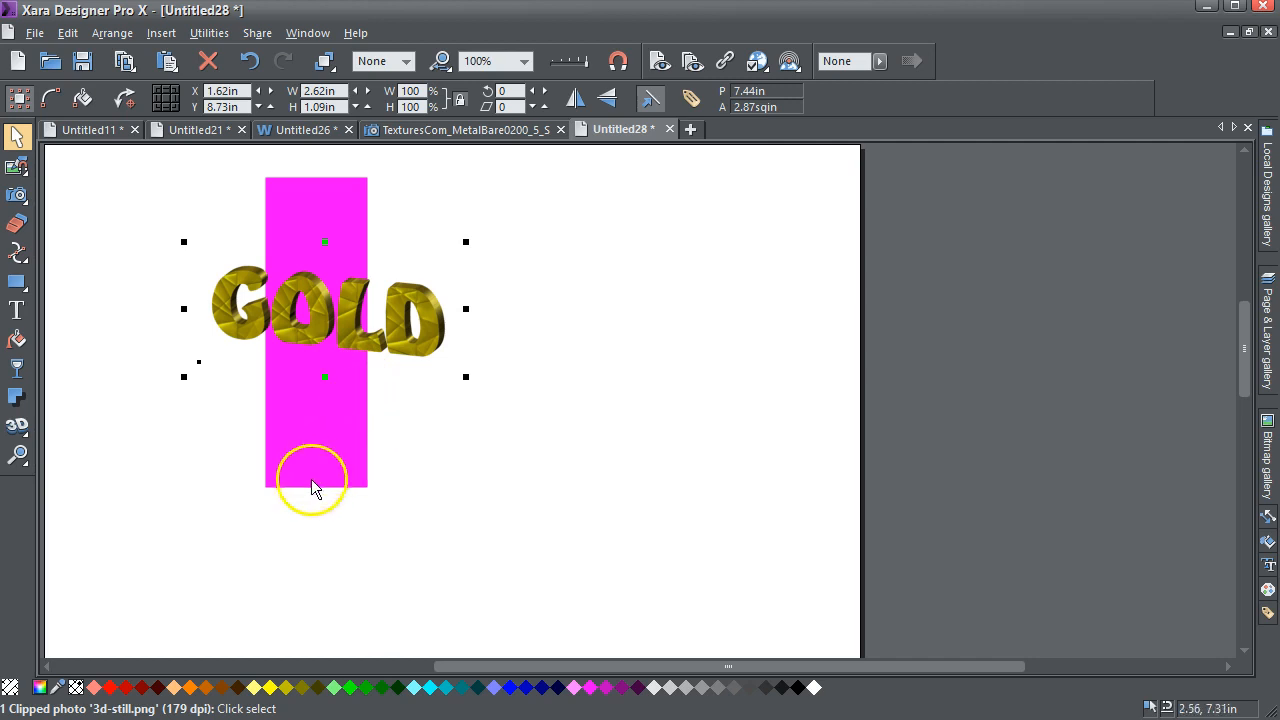